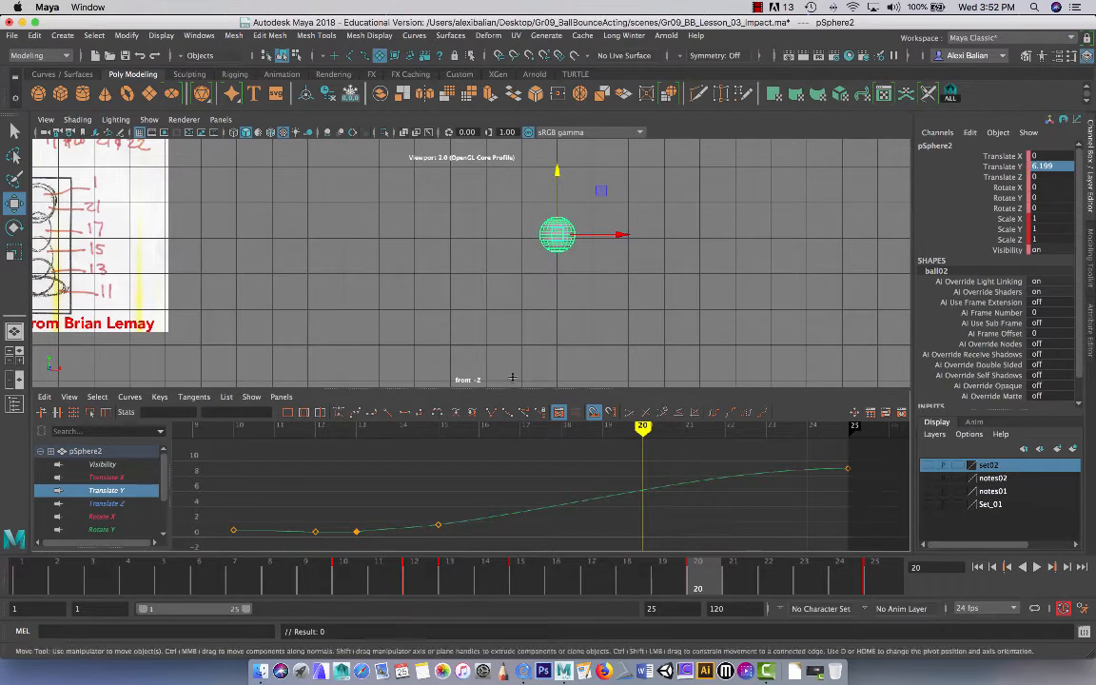
Step: Copy the ball's keyframe at frame 25 on the timeline
drag(411, 574, 837, 544)
drag(762, 447, 869, 491)
scroll(478, 476, down, 5)
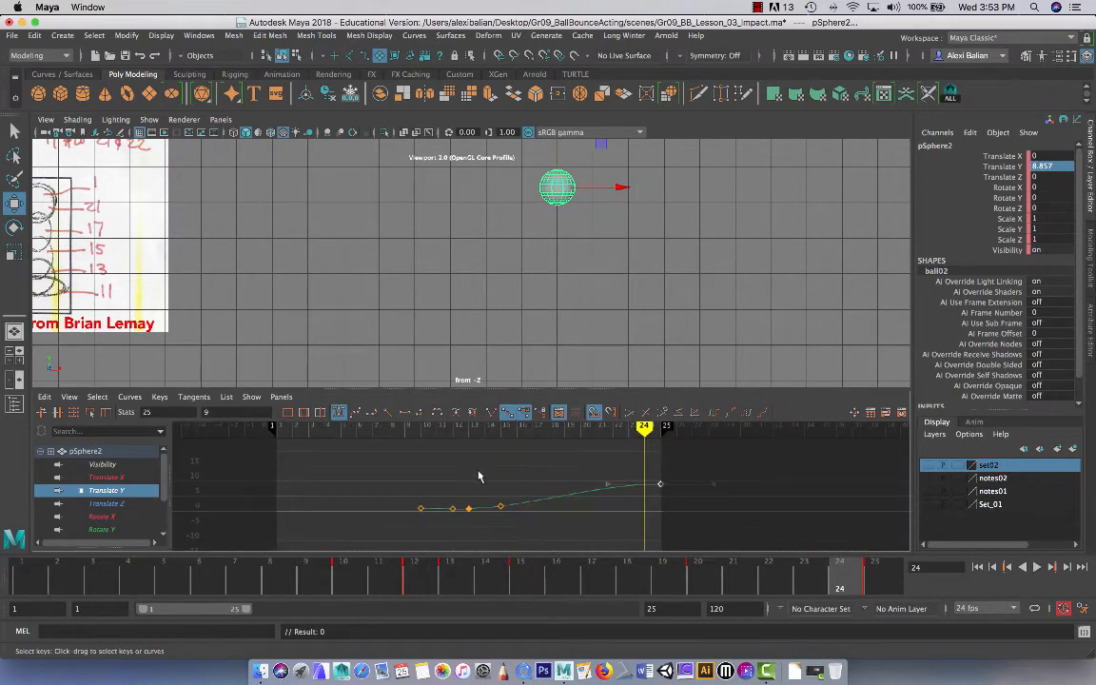
drag(859, 565, 873, 567)
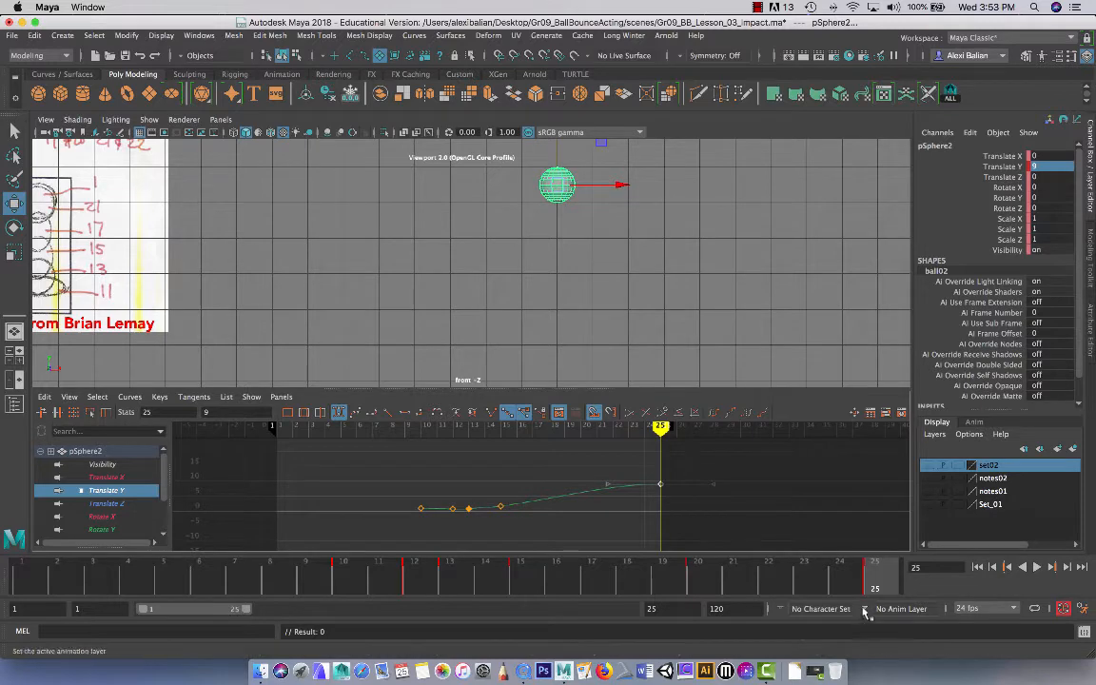
right_click(879, 576)
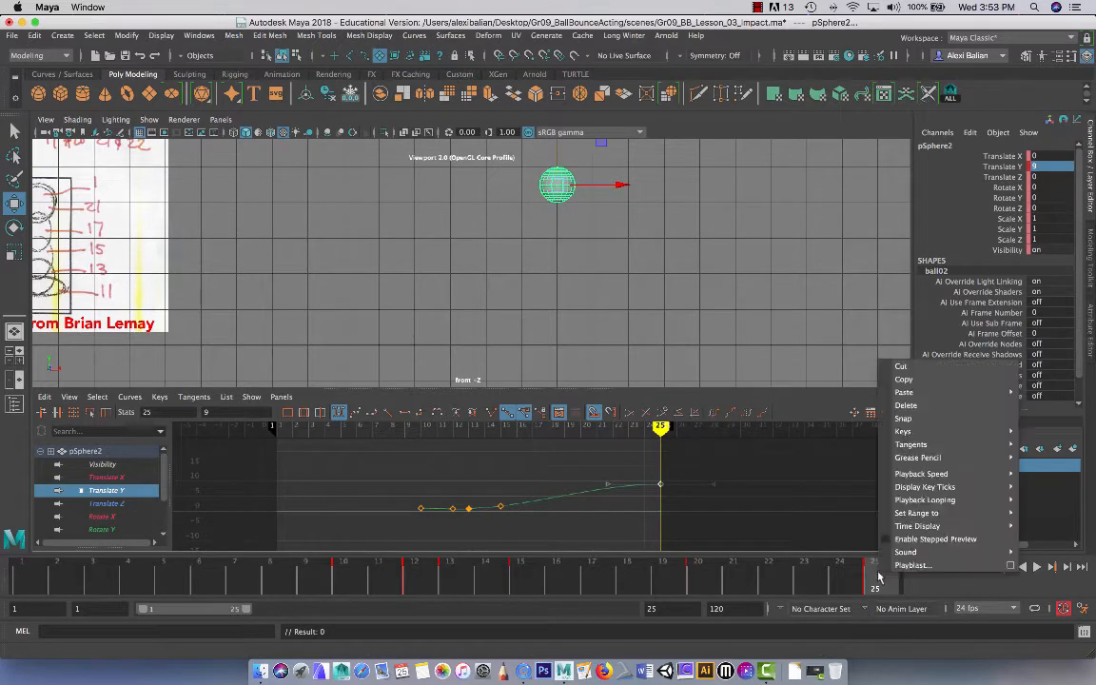
click(901, 380)
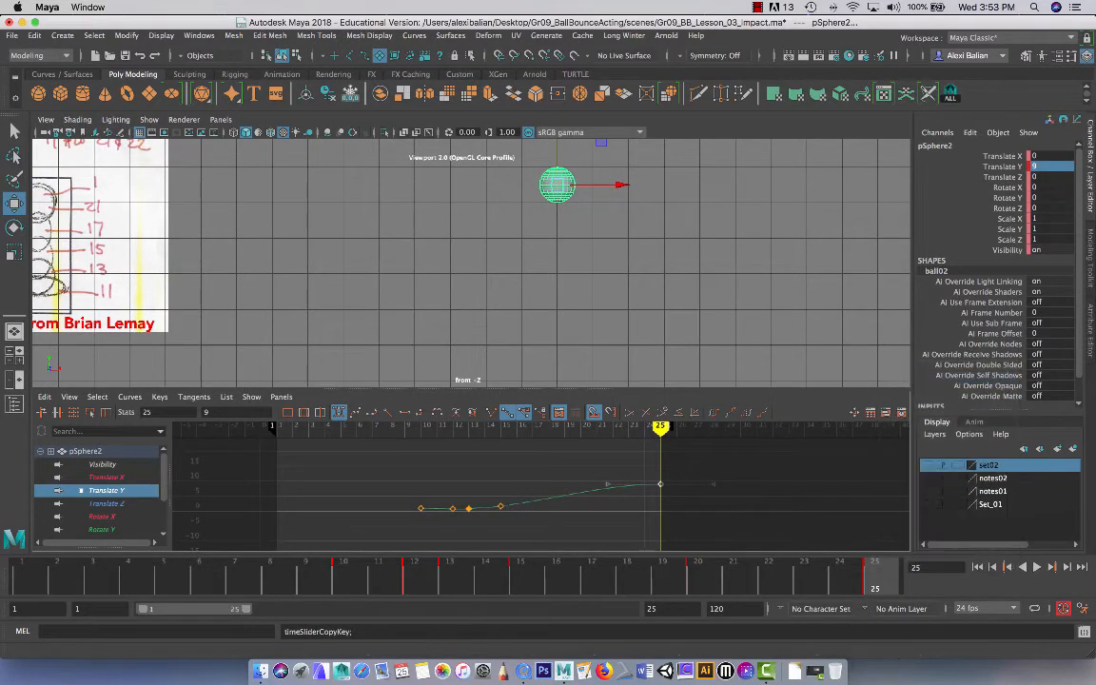
Step: Paste the copied keyframe at frame 1 and play the animation back
click(29, 575)
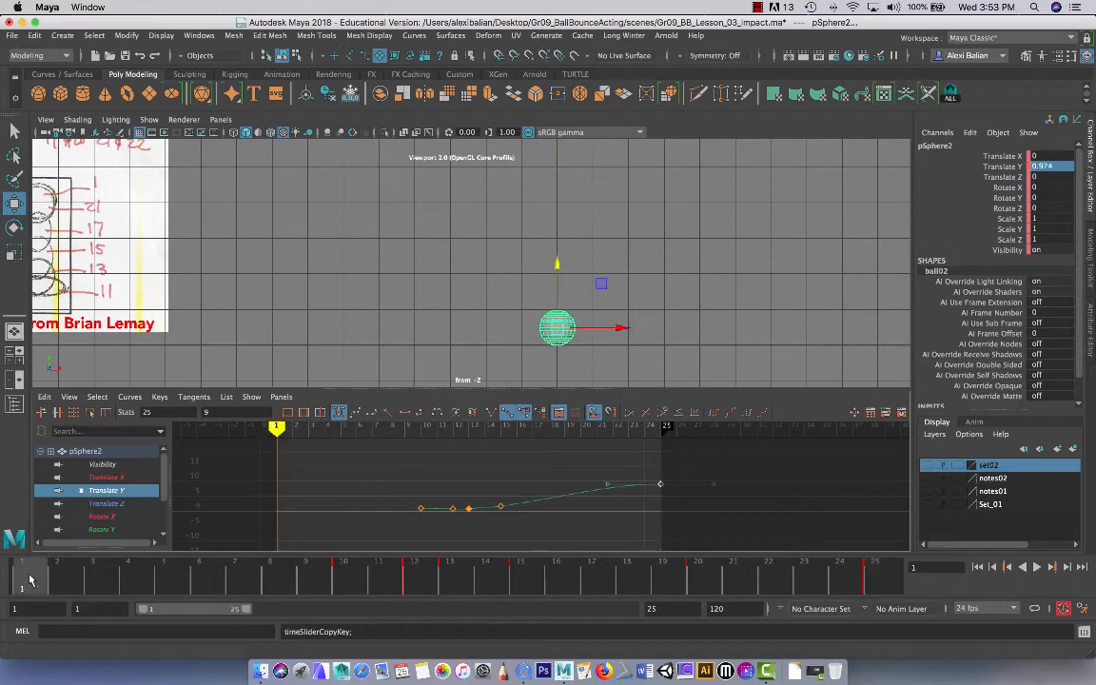
right_click(30, 577)
mouse_move(147, 397)
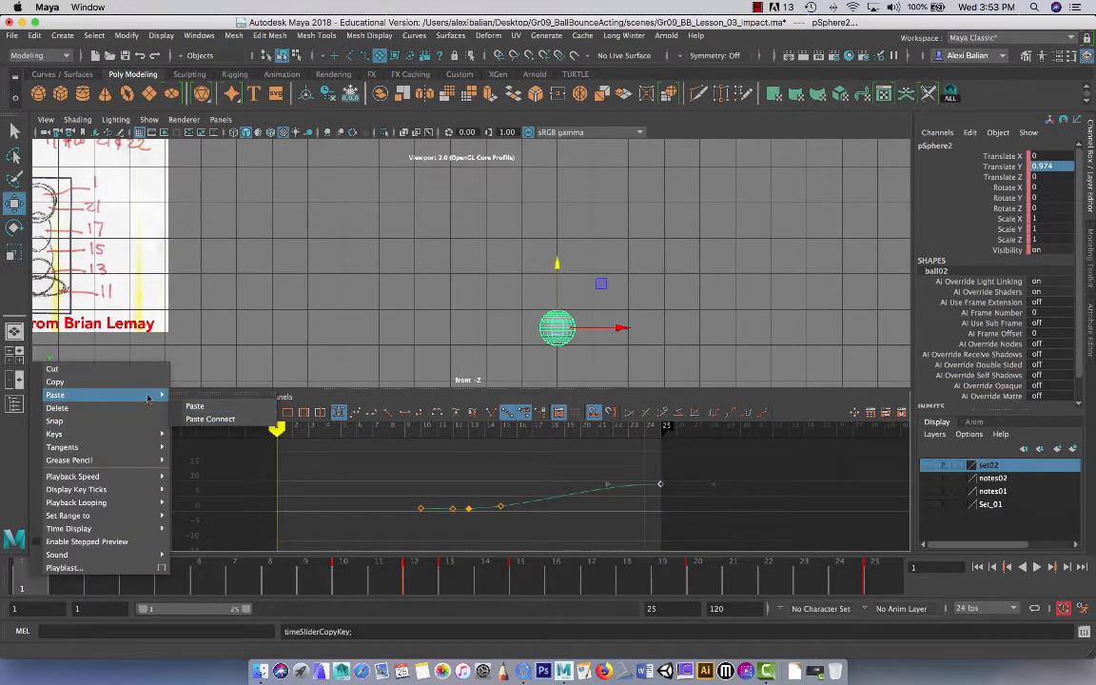
click(194, 405)
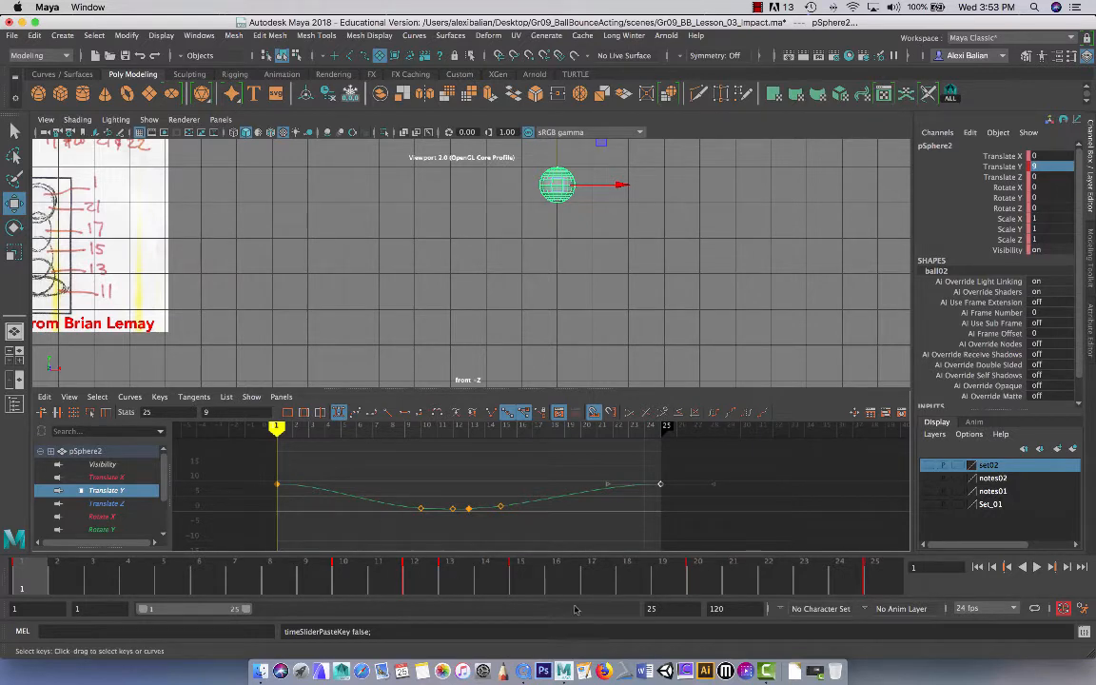
key(alt+v)
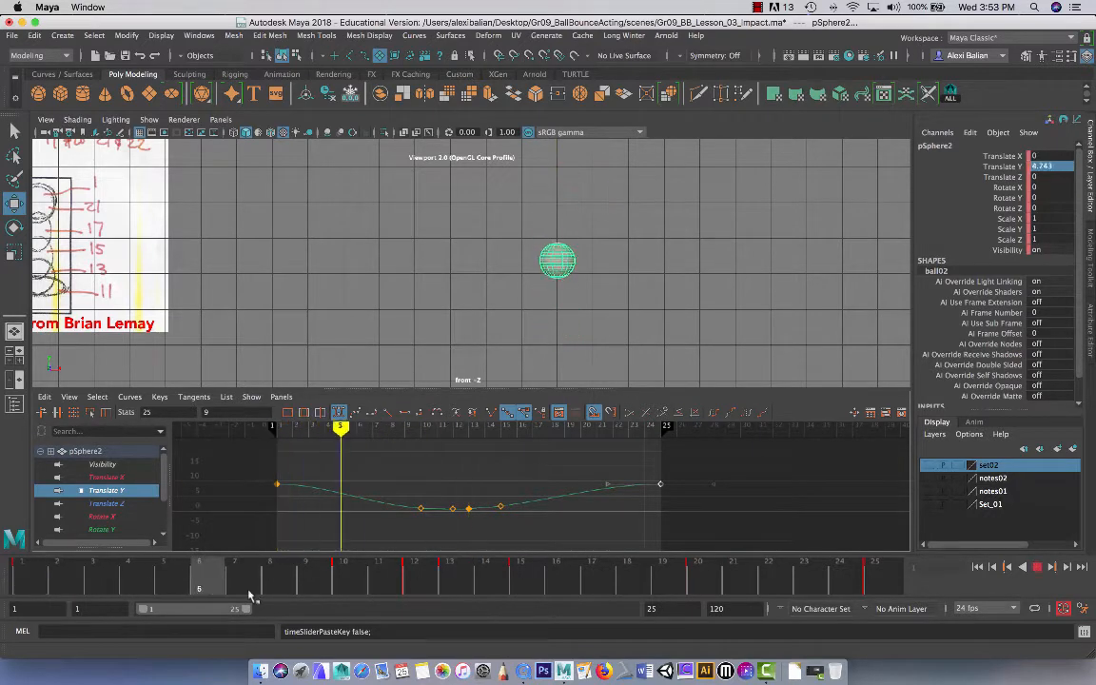
key(w)
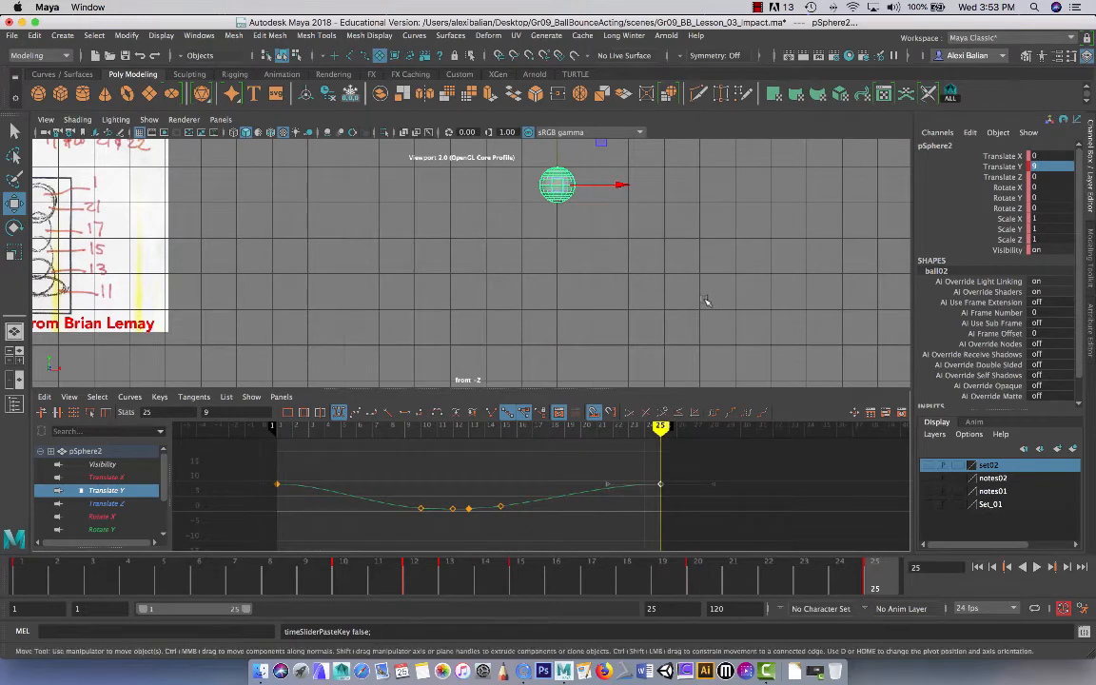
Step: Assign a new Lambert material to the ball
scroll(706, 302, up, 1)
alt+middle_drag(652, 301, 570, 317)
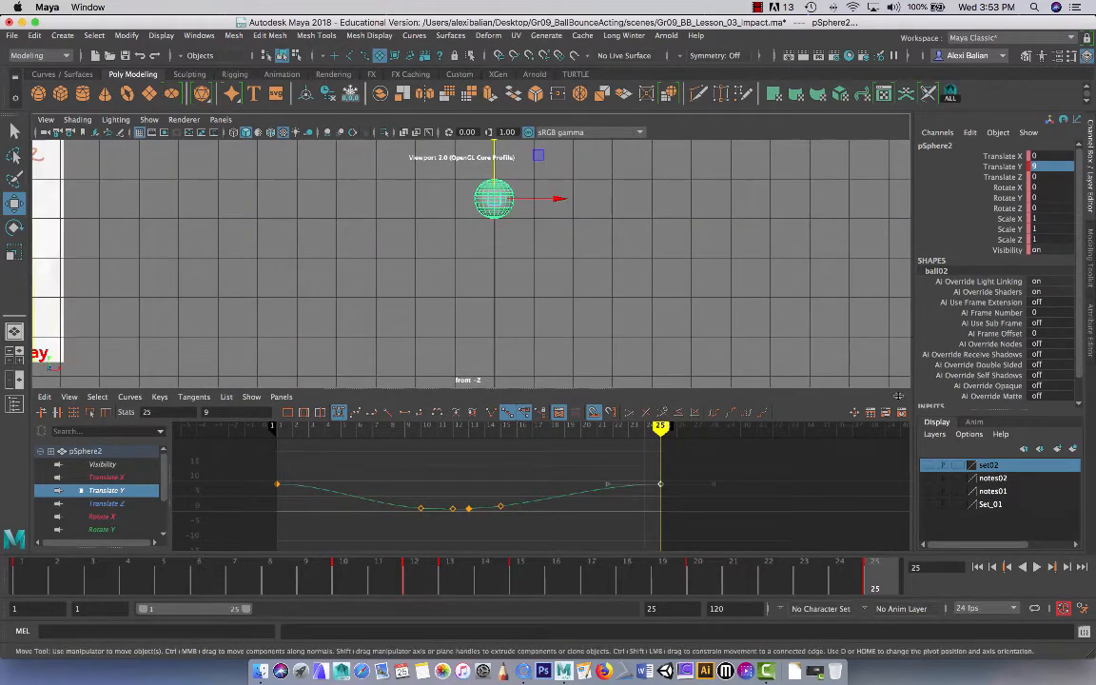
click(460, 255)
click(482, 208)
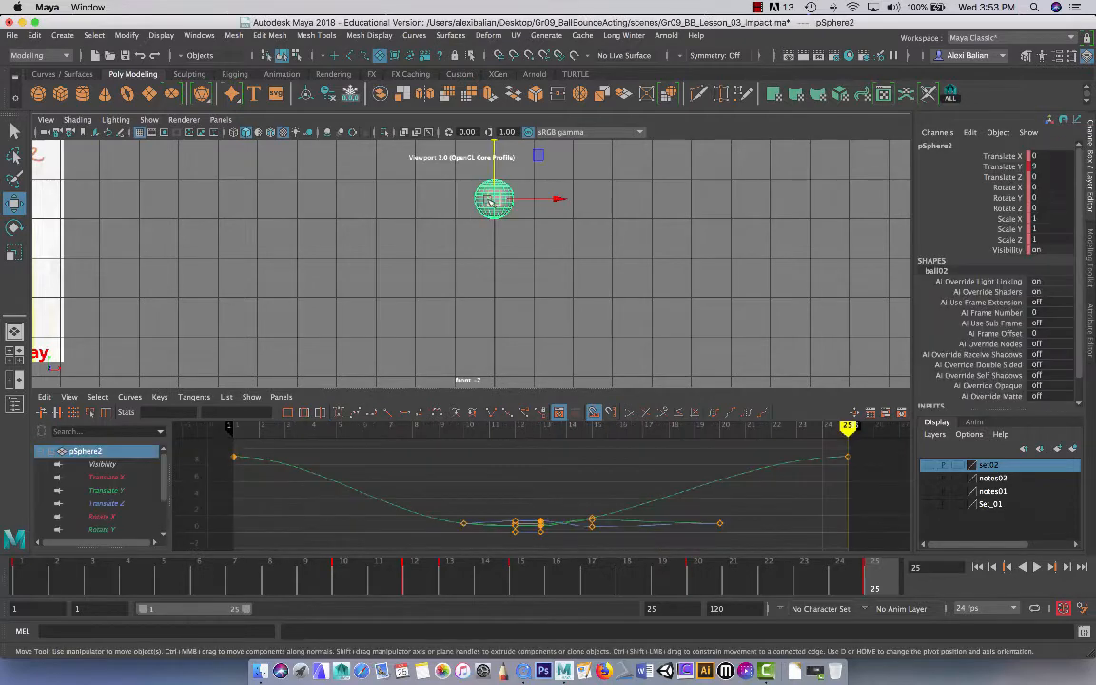
right_drag(487, 199, 500, 521)
click(434, 255)
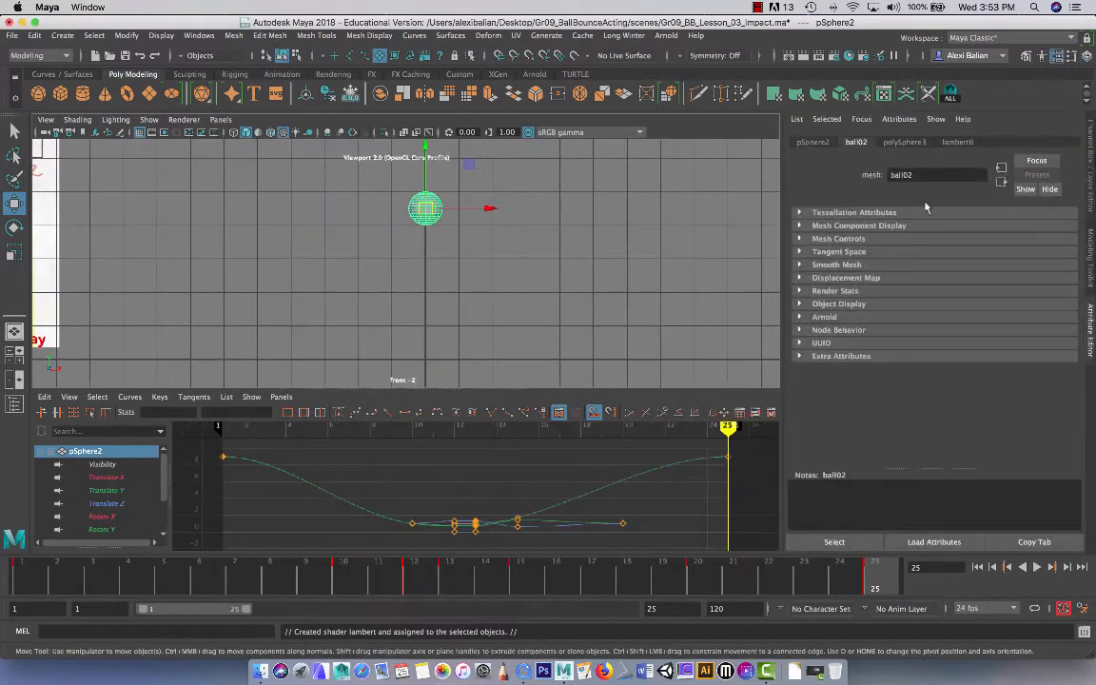
Step: Rename the ball's new Lambert material as ball03
click(958, 143)
drag(940, 174, 773, 175)
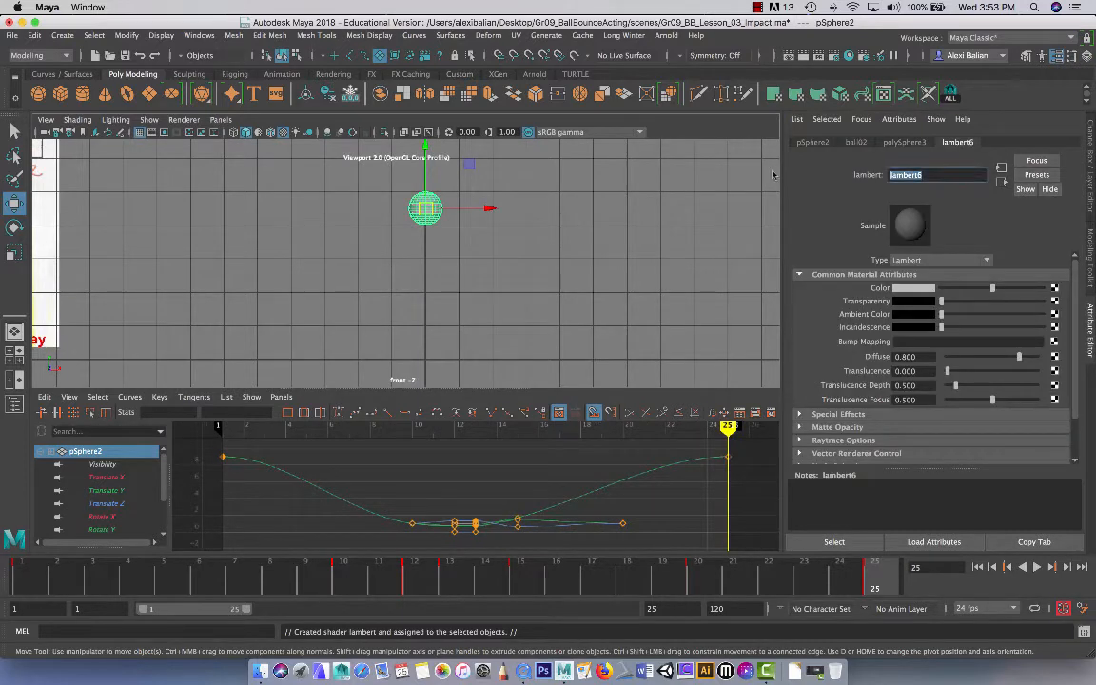
text(ball03)
key(Return)
Step: Set the ball03 material's color to pure red and deselect the ball
click(908, 288)
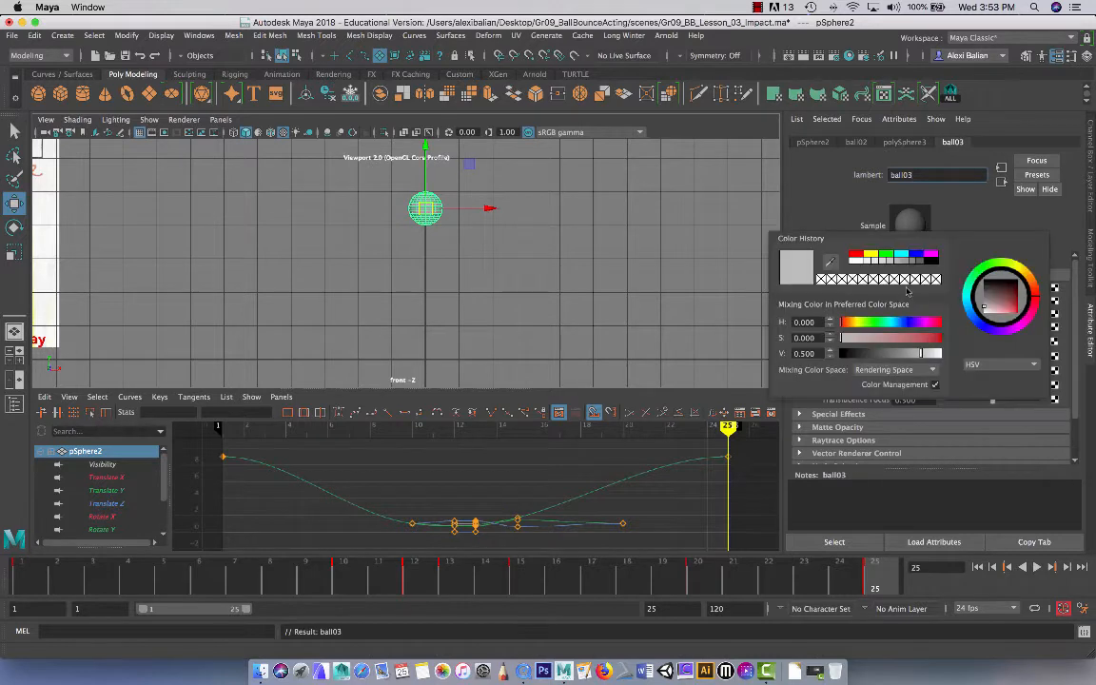
click(857, 256)
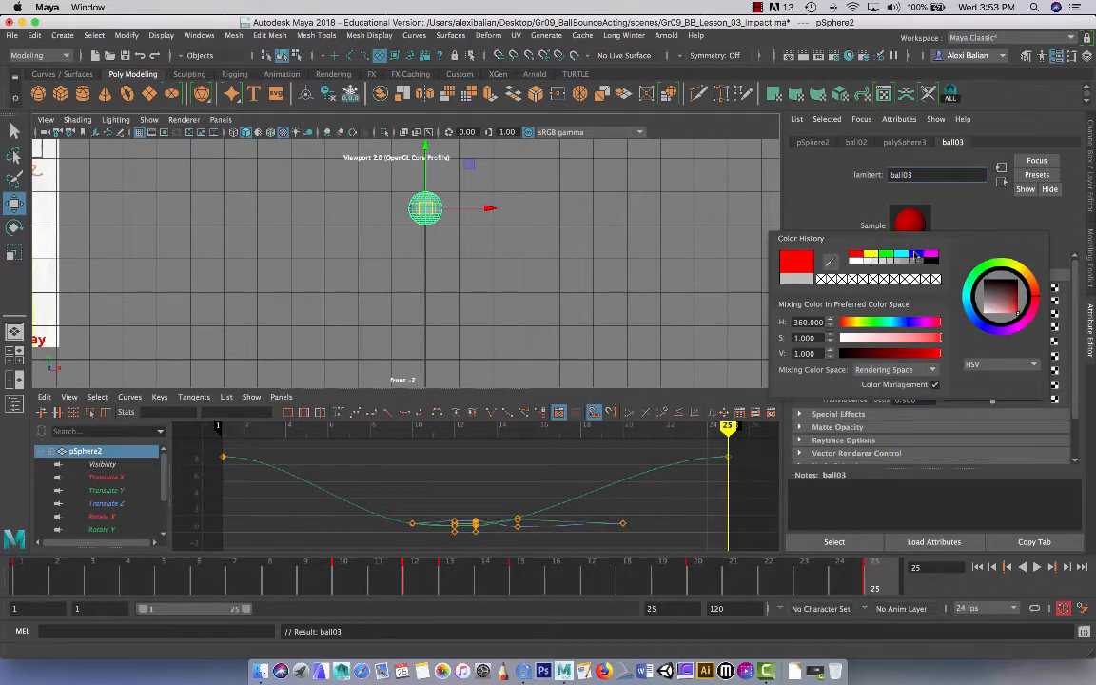
click(916, 256)
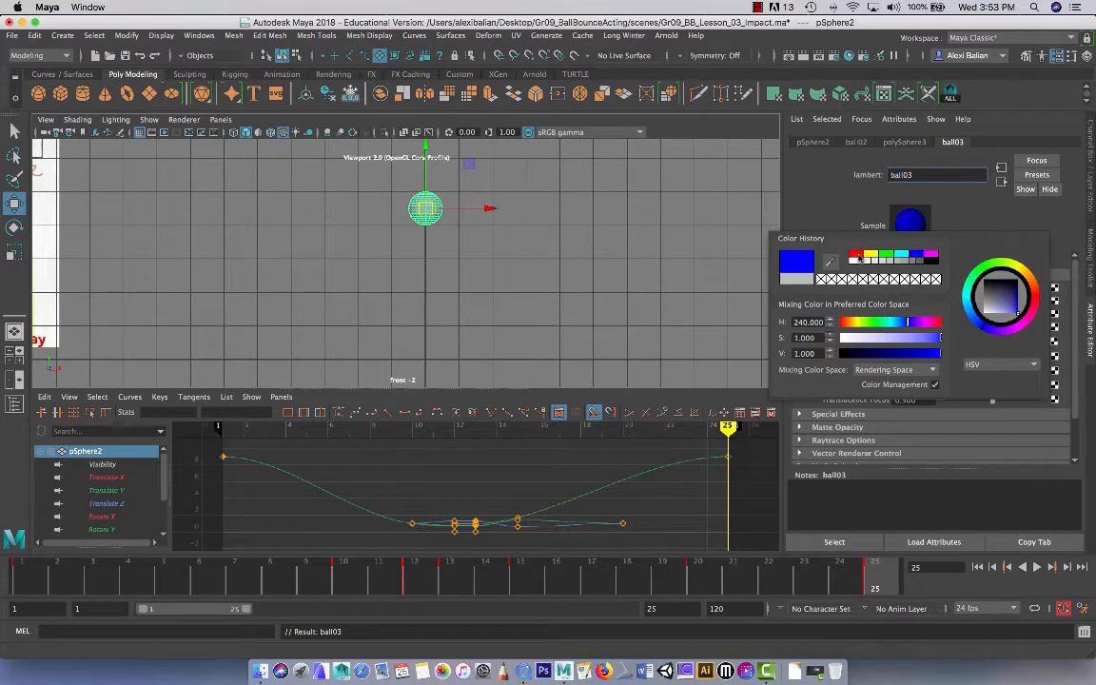
click(857, 256)
click(677, 258)
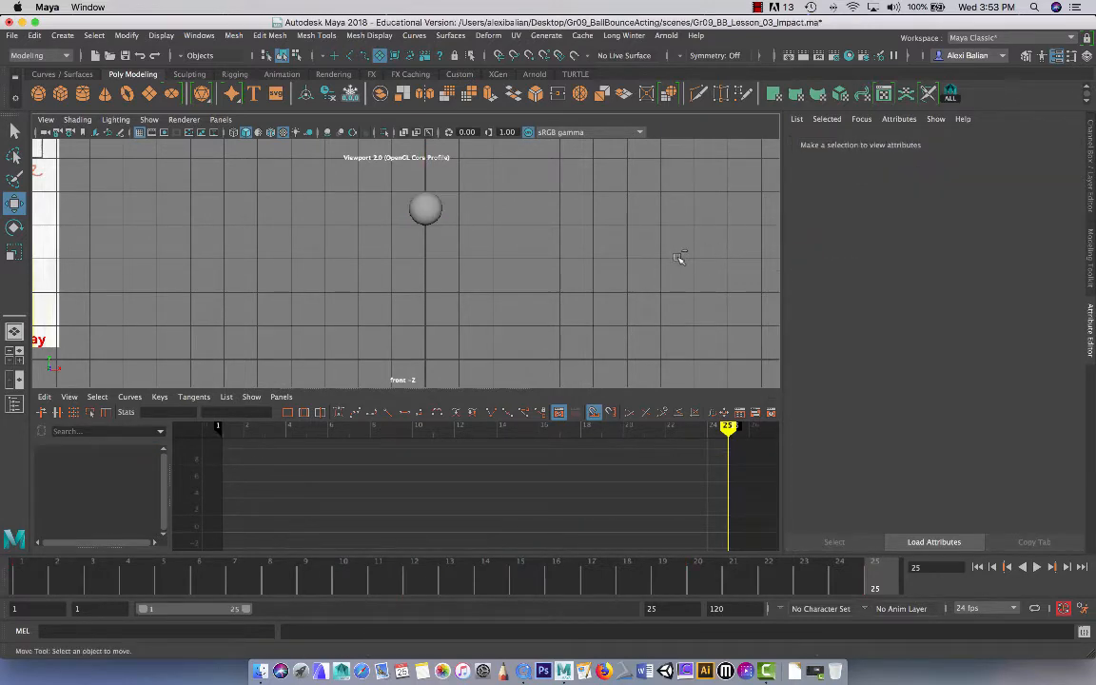
Step: Bring back the channel list and display the front view shaded with textures under default lighting
key(ctrl+a)
click(496, 199)
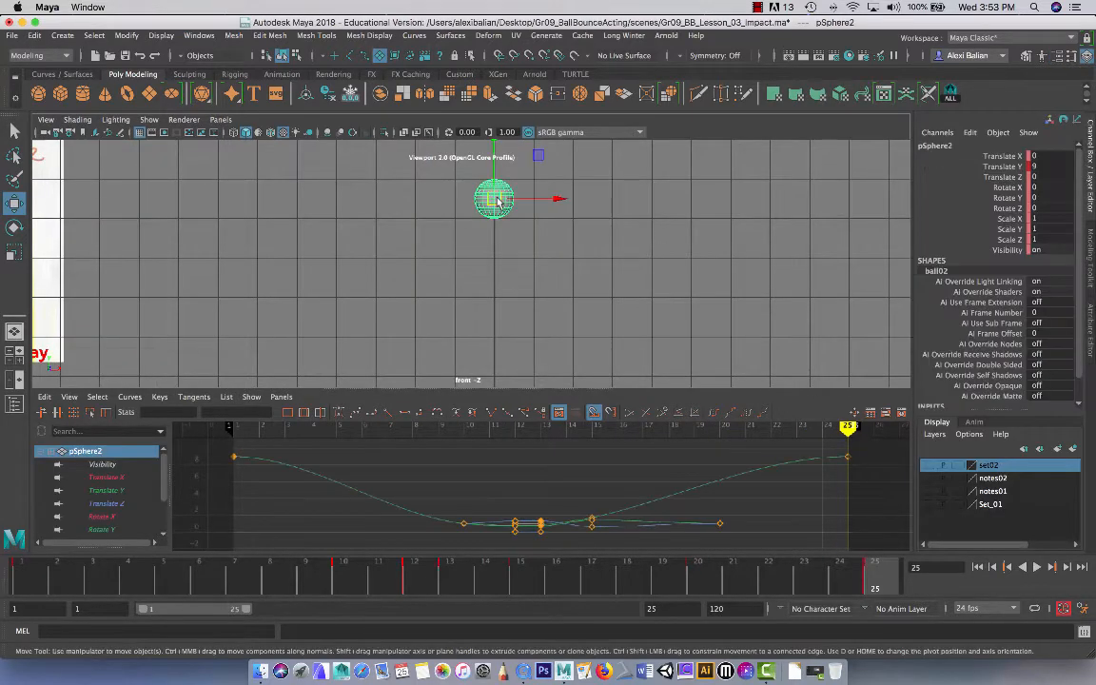
key(6)
click(442, 220)
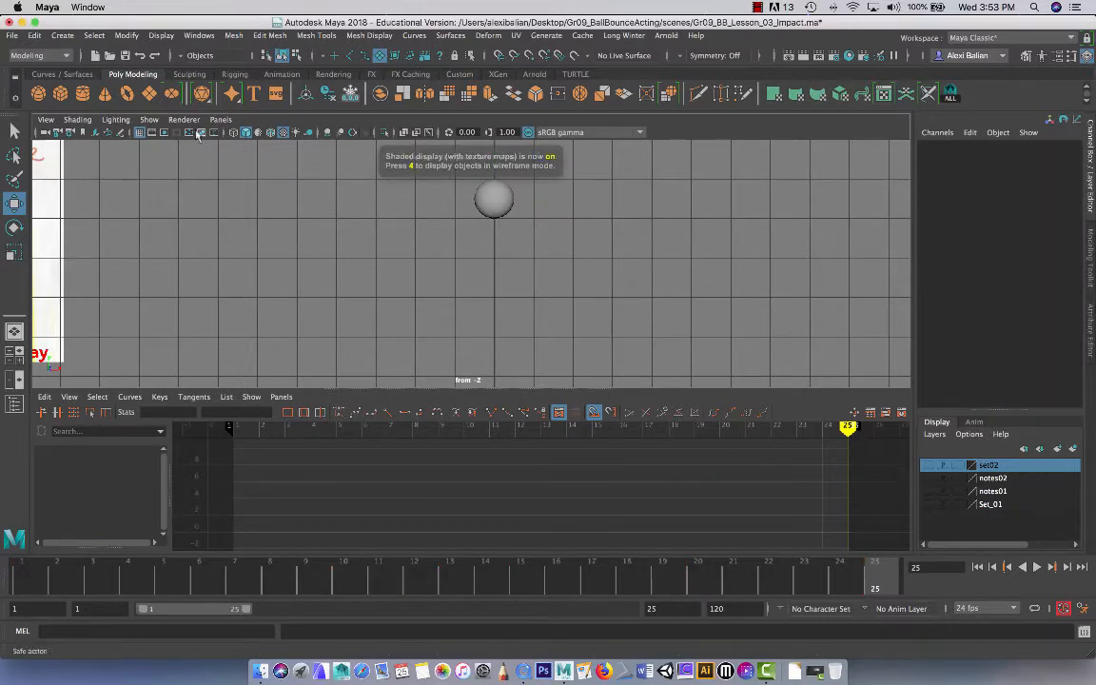
click(122, 121)
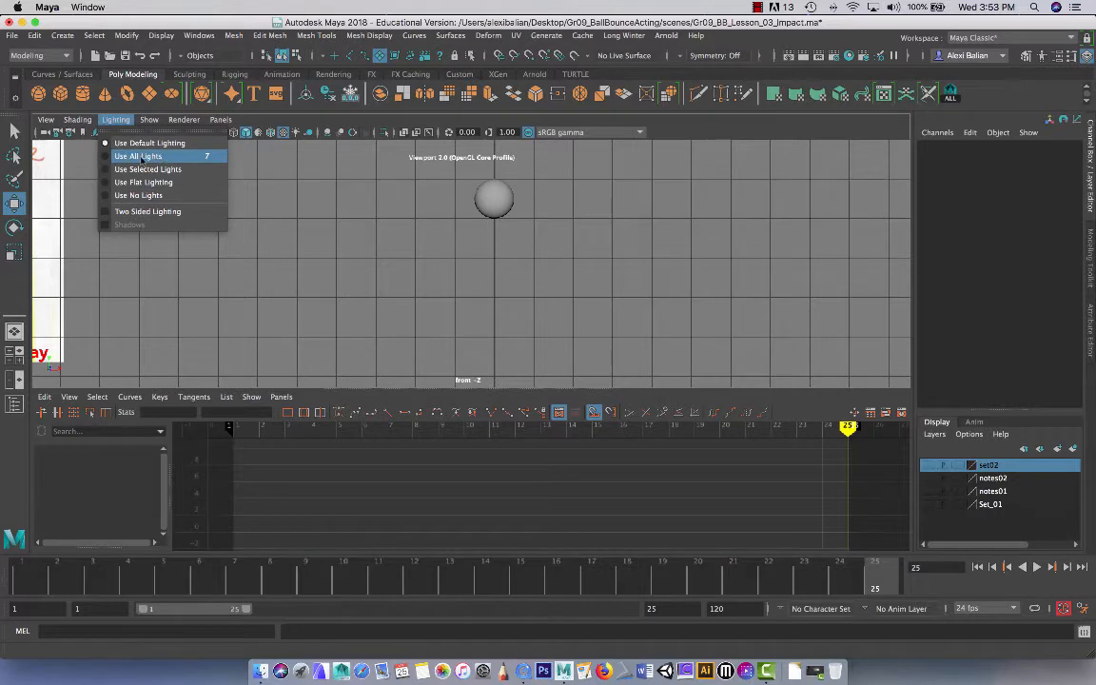
click(143, 143)
click(494, 200)
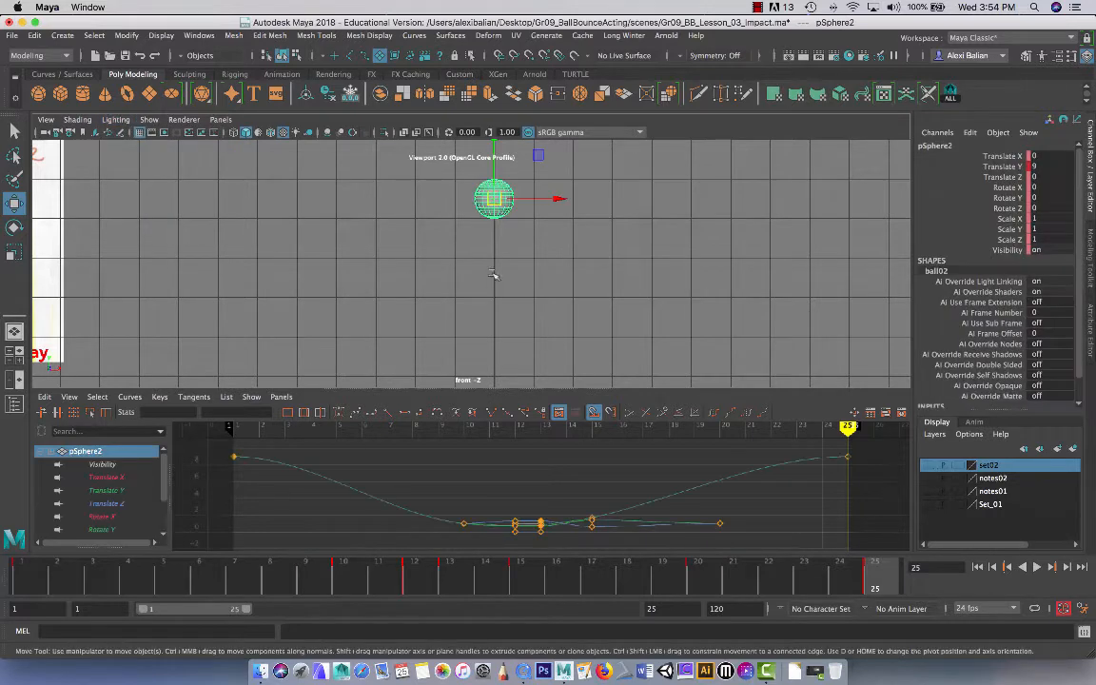
click(592, 290)
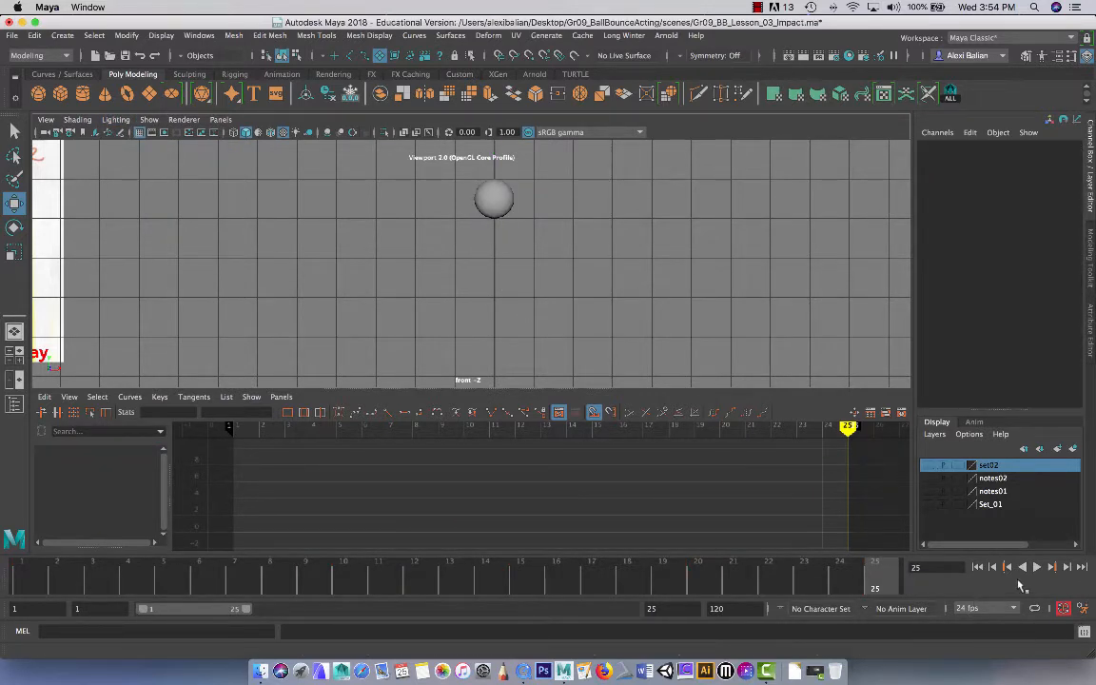
Step: Play the bounce animation, stop it, and switch the viewport to use all lights
click(1036, 567)
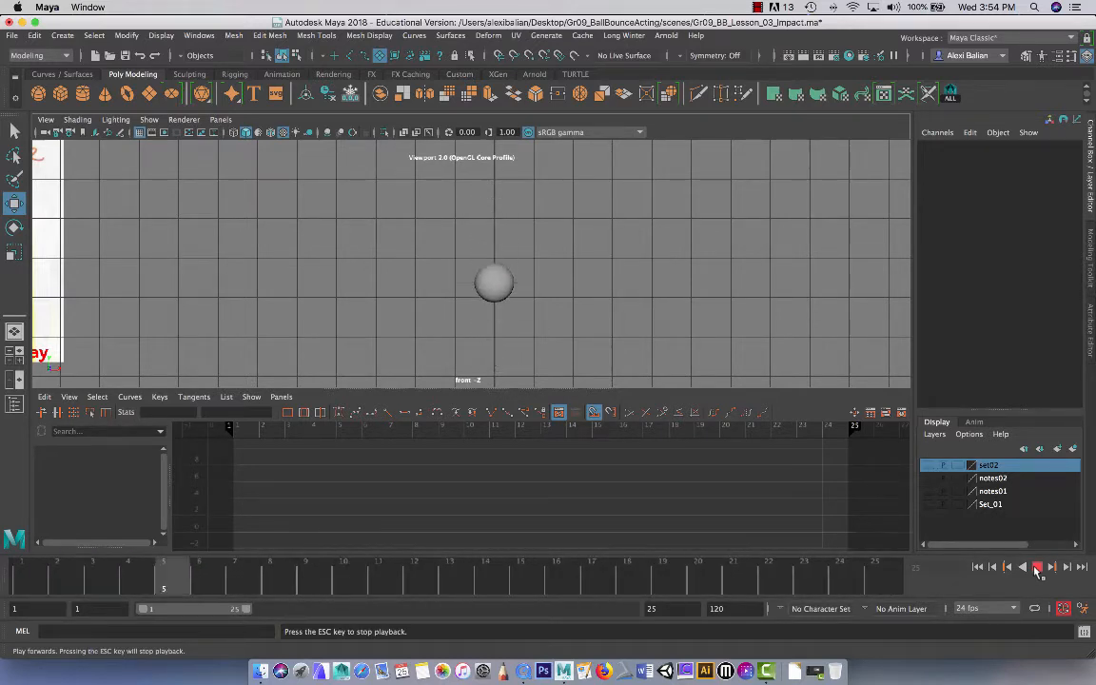
click(1036, 570)
click(500, 207)
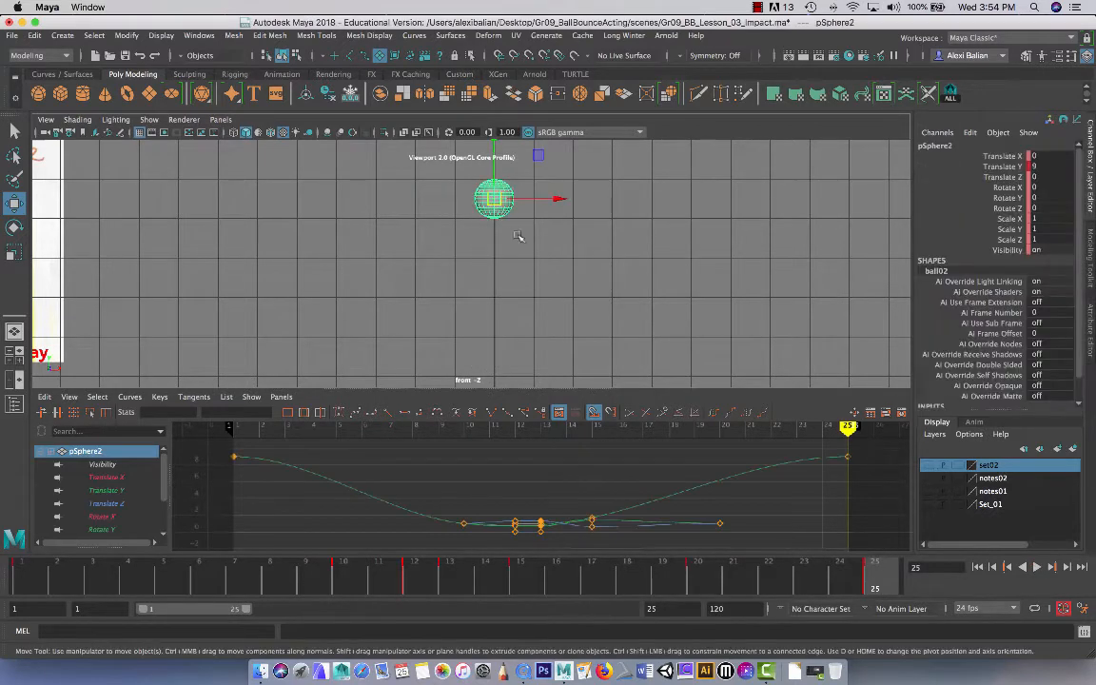
key(7)
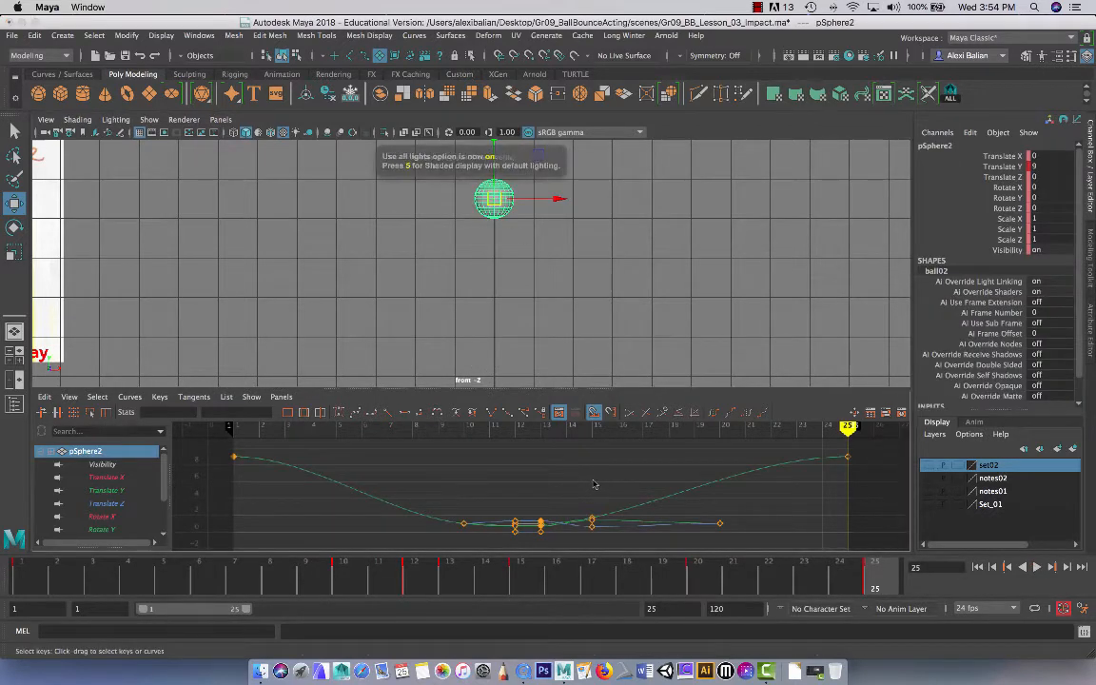
Step: On the ball's Translate Y curve in an enlarged Graph Editor, steepen the frame 10 key's incoming tangent and break its tangents
click(104, 490)
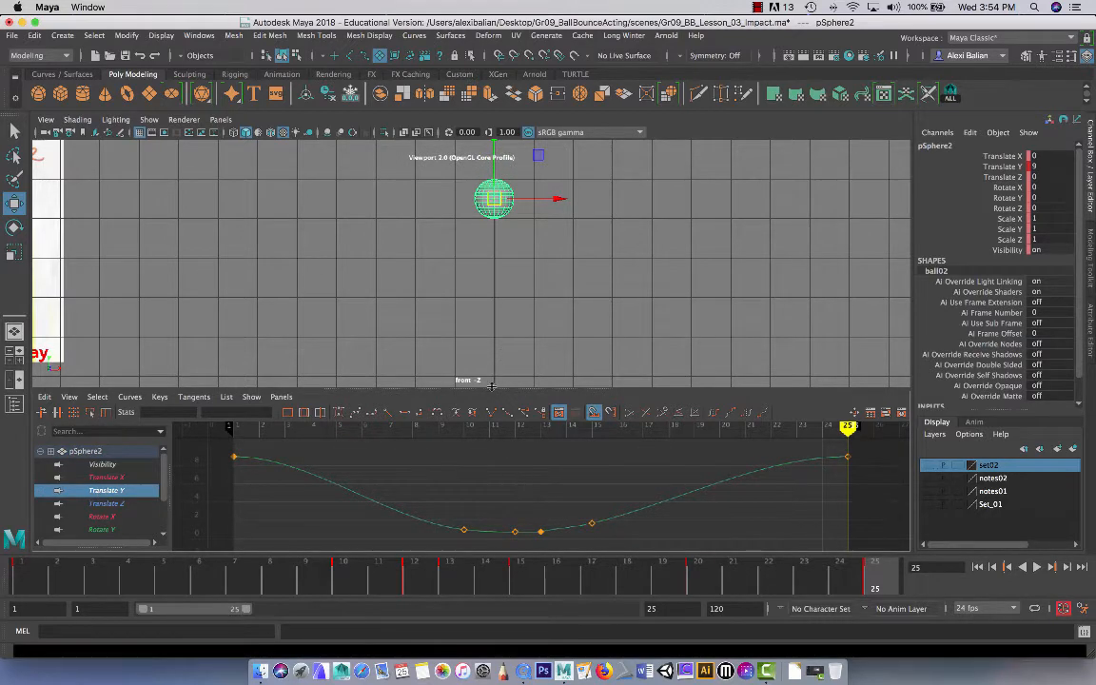
drag(491, 385, 482, 236)
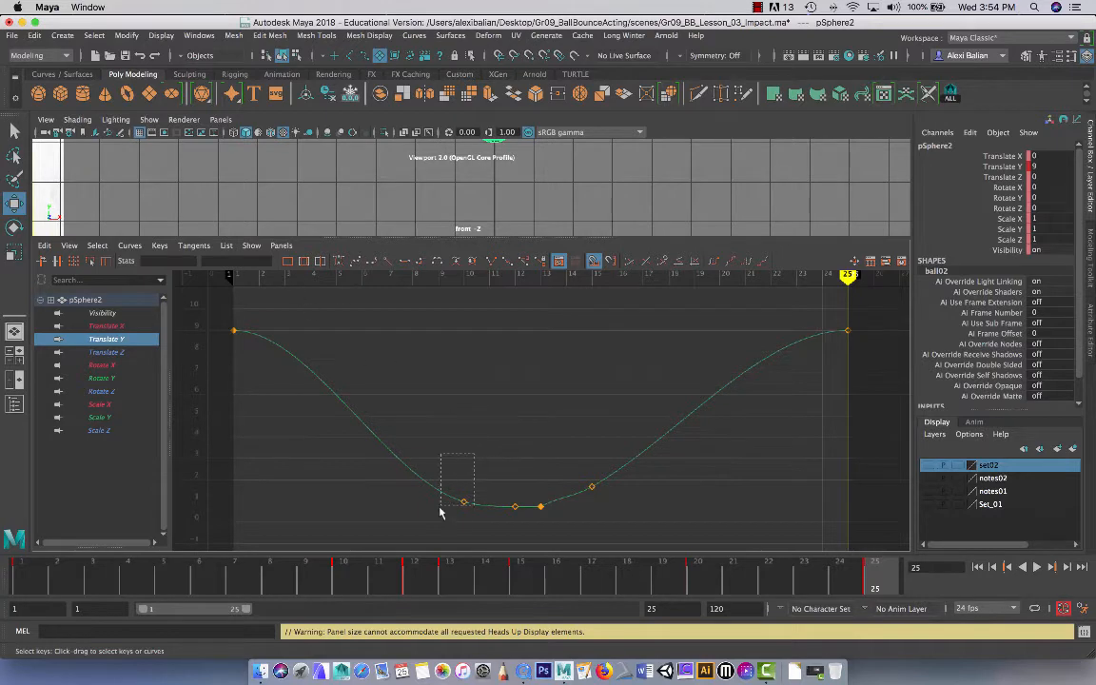
drag(439, 511, 438, 517)
drag(433, 469, 397, 509)
middle_drag(397, 509, 381, 484)
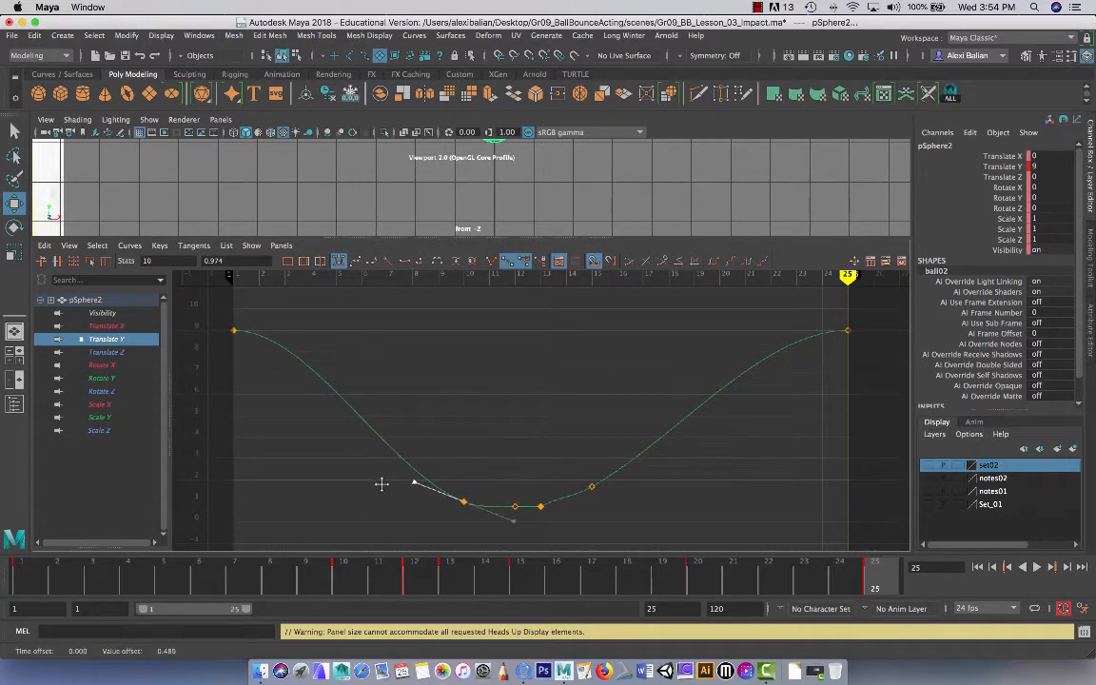
click(345, 571)
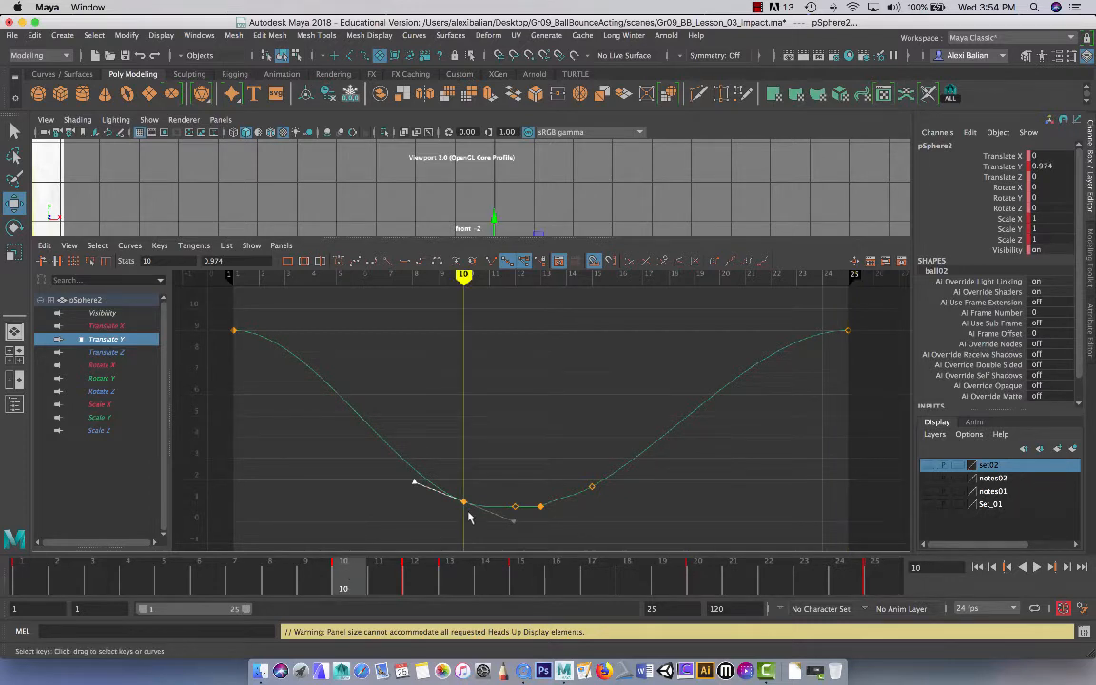
click(492, 263)
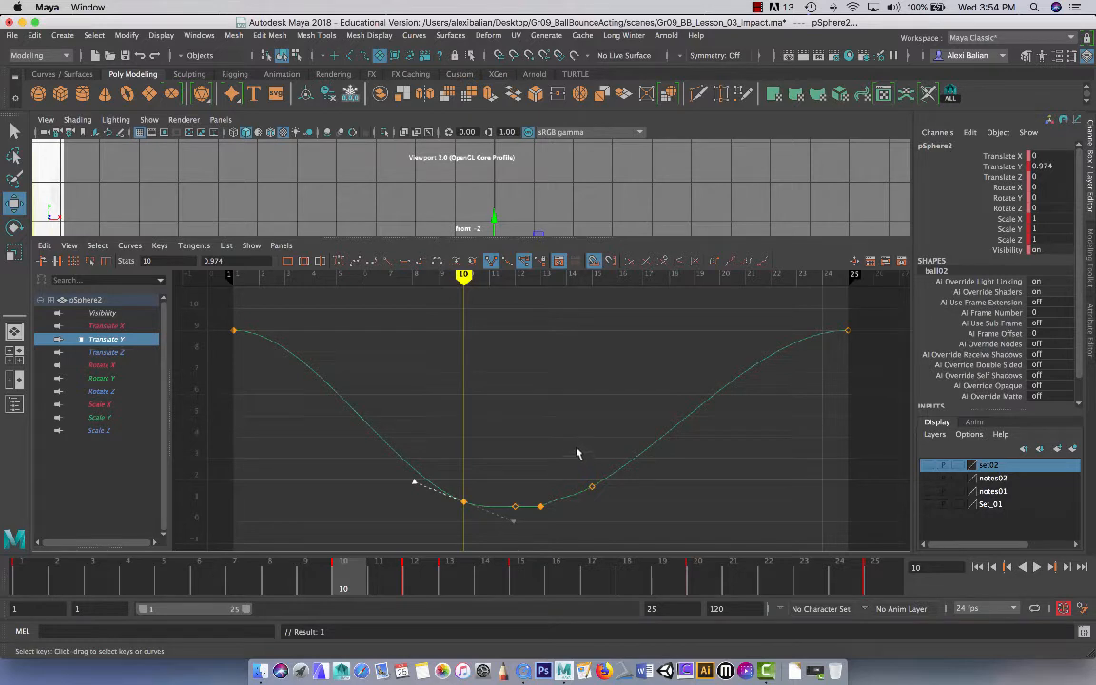
Step: Break the tangents of the Translate Y key at frame 15 and steepen its outgoing tangent
drag(576, 453, 620, 514)
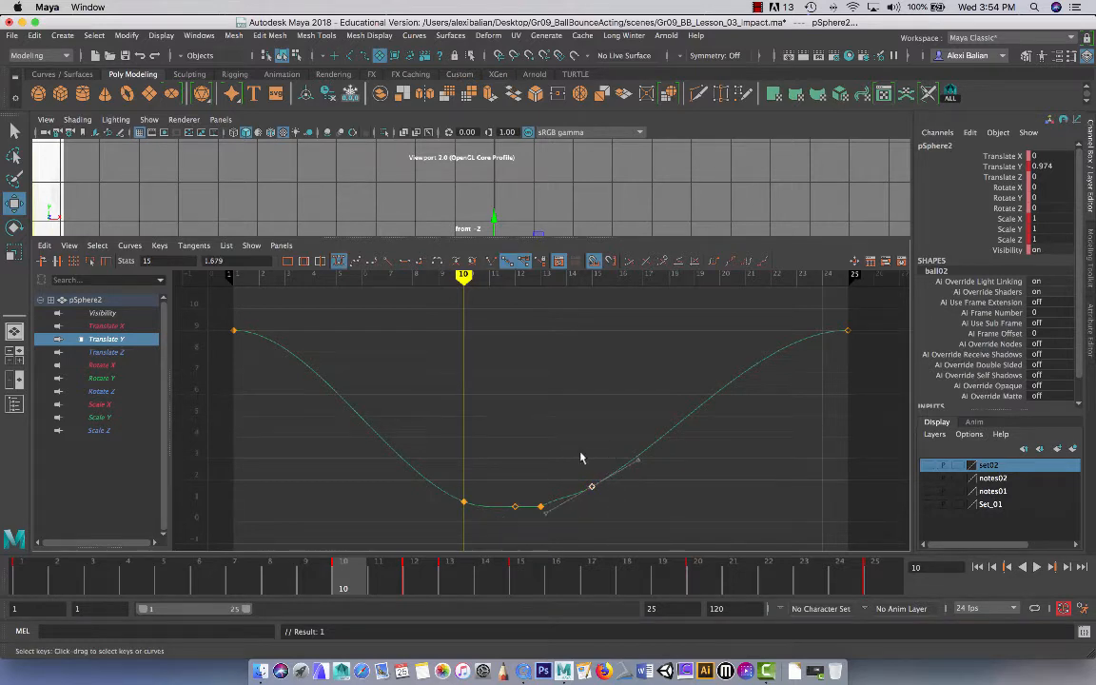
drag(619, 412, 646, 452)
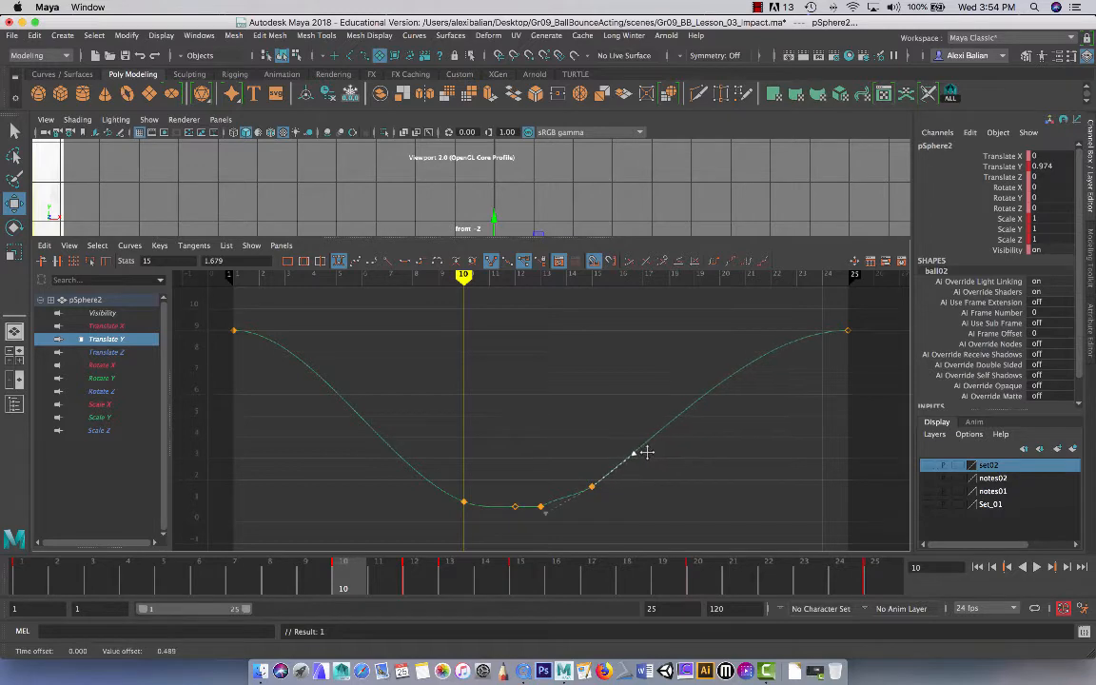
Step: Adjust the outgoing tangent of the Translate Y key at frame 13 so the ball rises faster
drag(514, 489, 561, 535)
key(f)
scroll(561, 461, down, 5)
alt+middle_drag(544, 459, 529, 377)
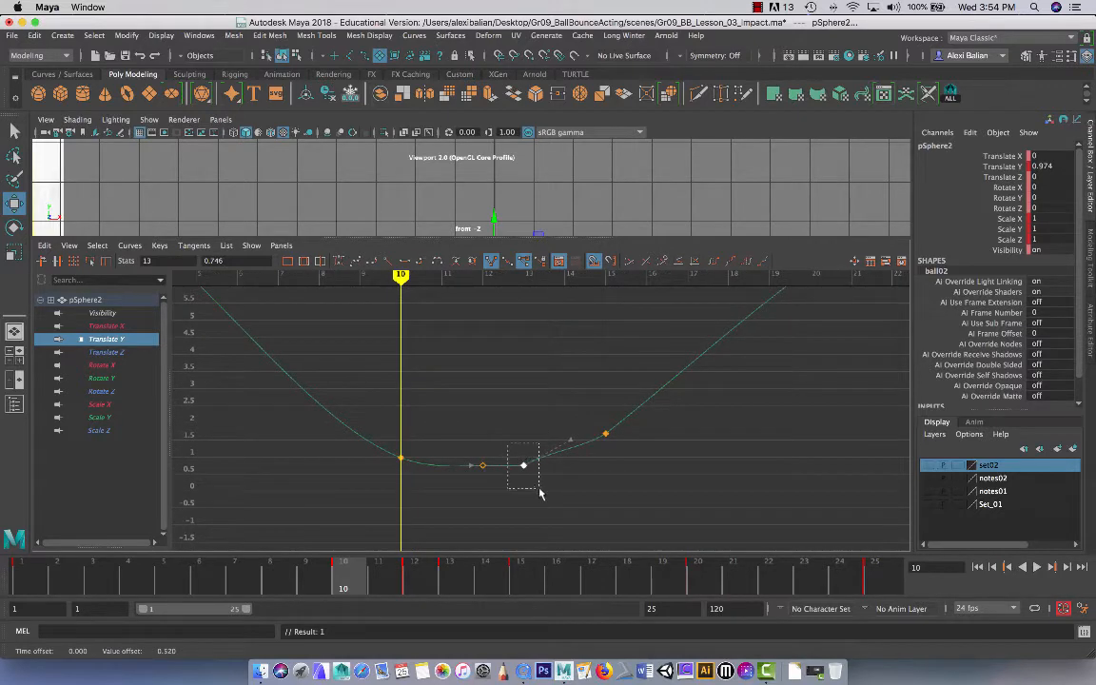
drag(569, 440, 571, 443)
Step: Aim the frame 15 key's incoming tangent toward the frame 13 key and go to frame 13
click(605, 434)
drag(569, 444, 588, 482)
middle_drag(575, 482, 571, 470)
click(454, 577)
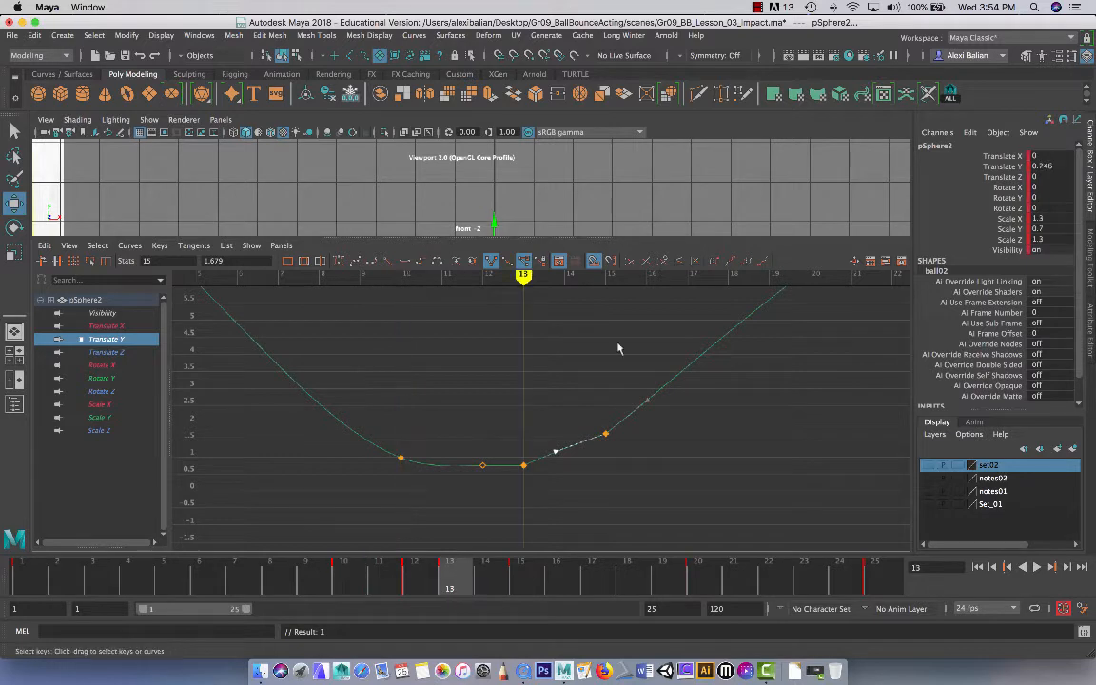
click(757, 7)
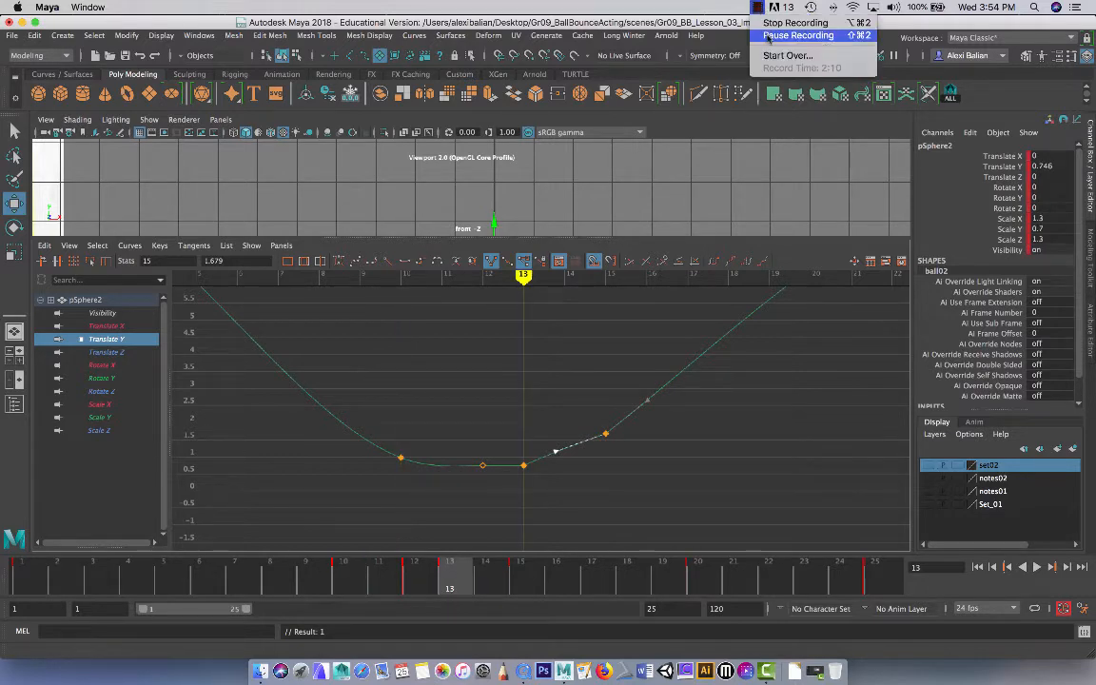
click(768, 35)
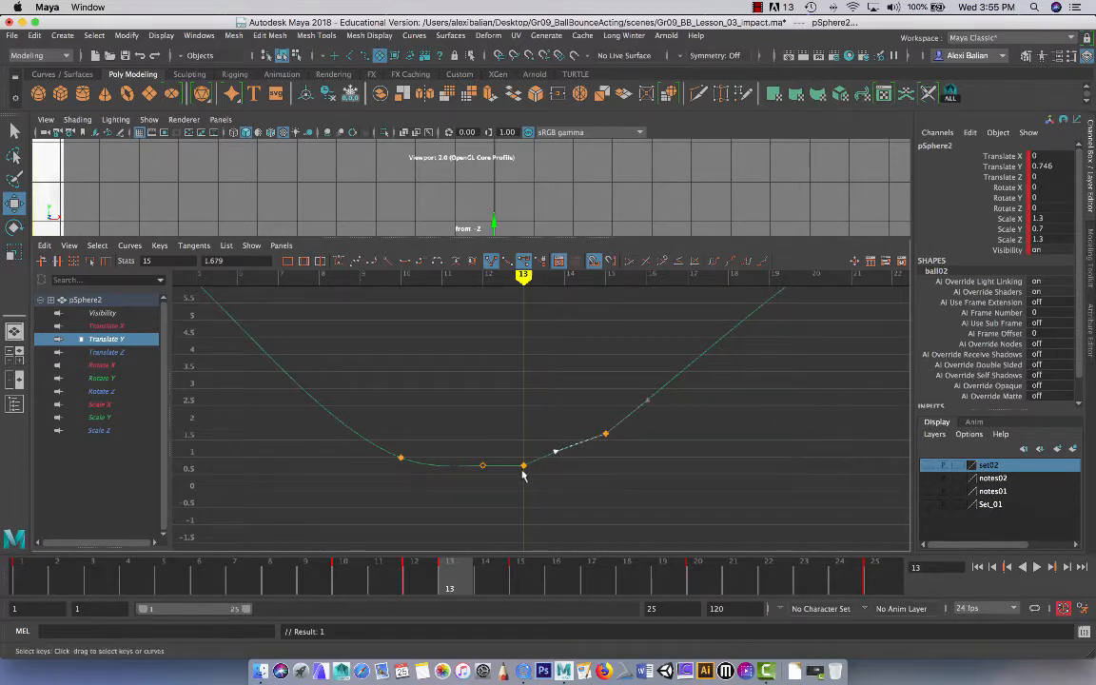
Step: Examine the Translate Y tangents between the frame 13 and frame 15 keys and how they fit the whole curve
drag(499, 441, 556, 491)
drag(489, 376, 645, 509)
scroll(616, 481, up, 2)
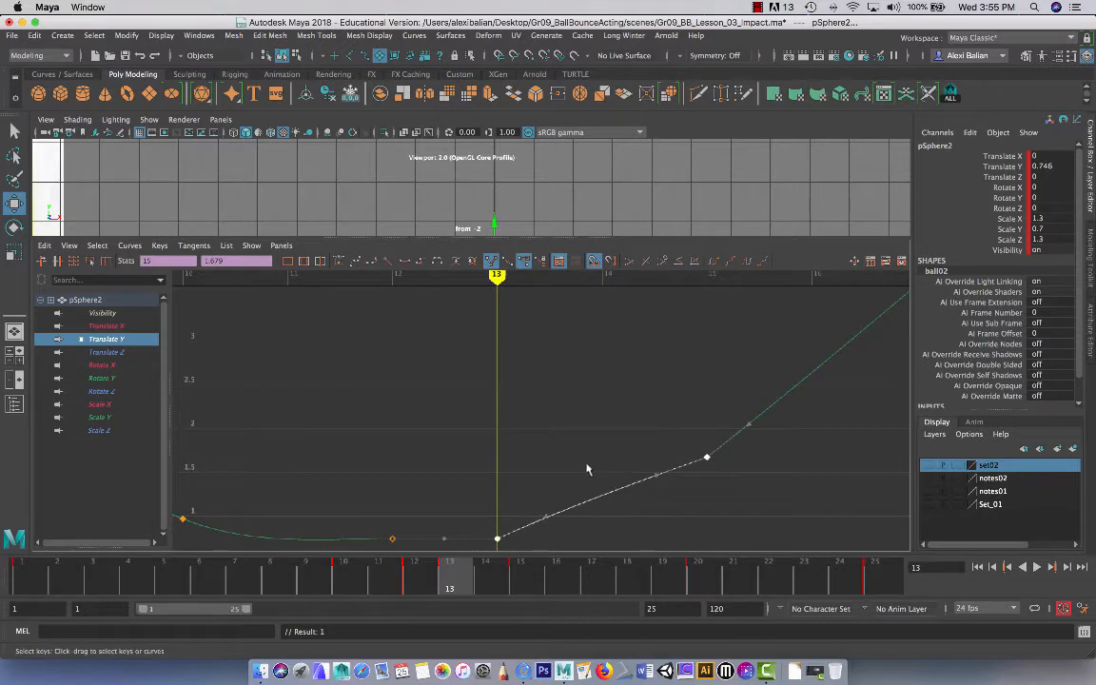
scroll(586, 464, down, 1)
alt+middle_drag(586, 460, 578, 419)
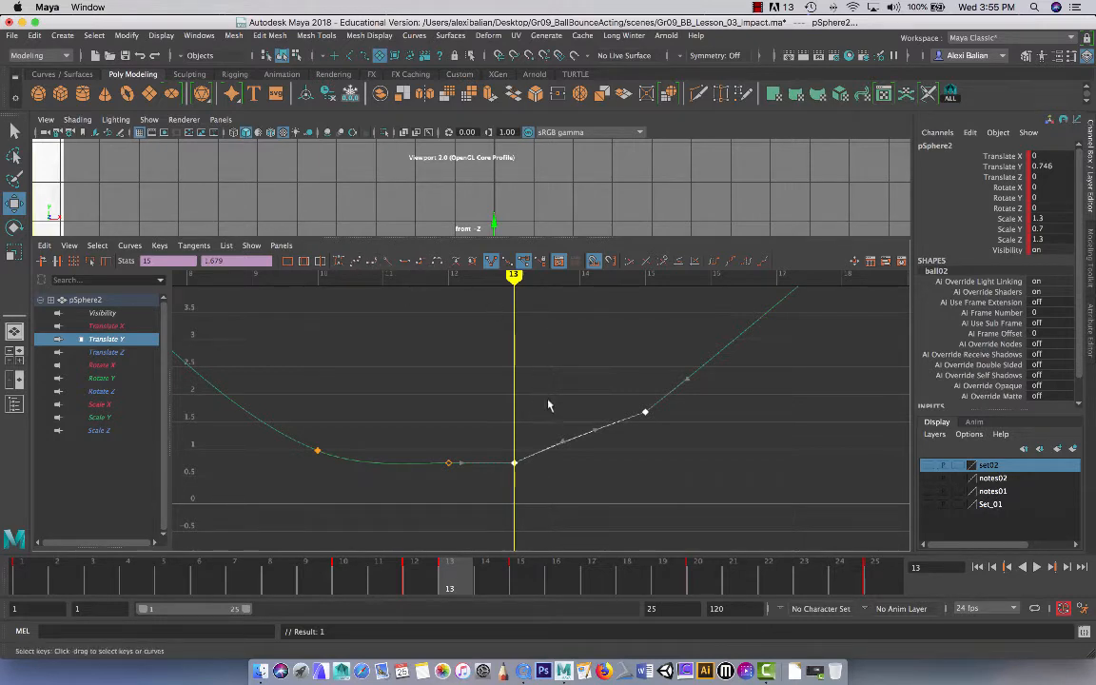
drag(576, 459, 574, 457)
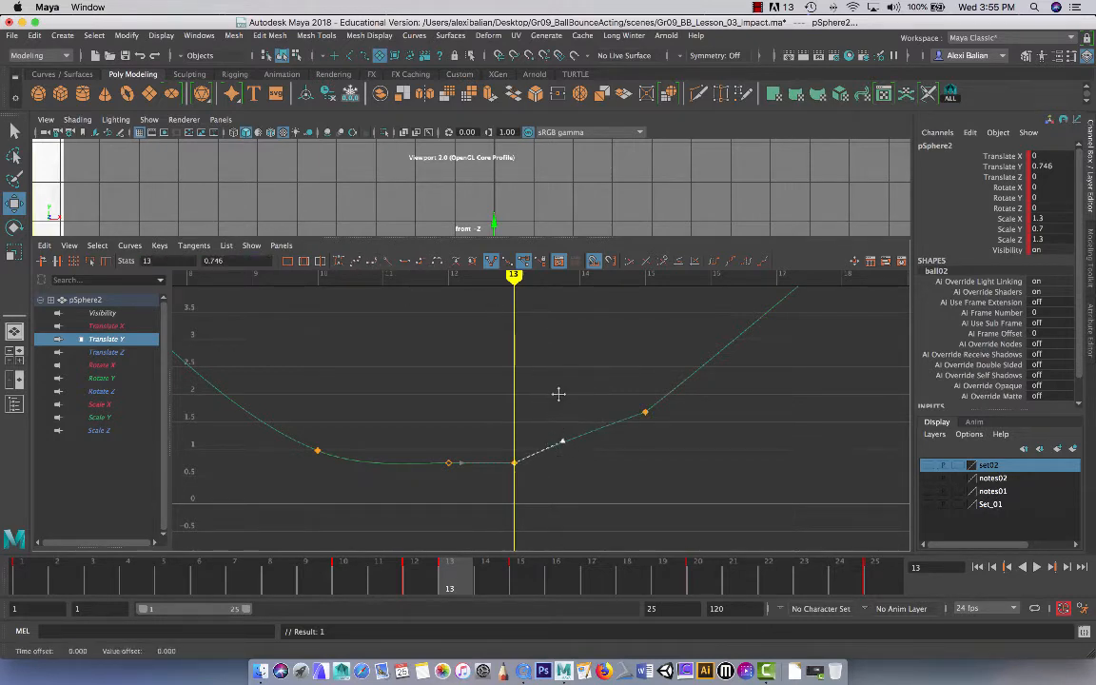
click(644, 412)
drag(648, 374, 709, 387)
key(a)
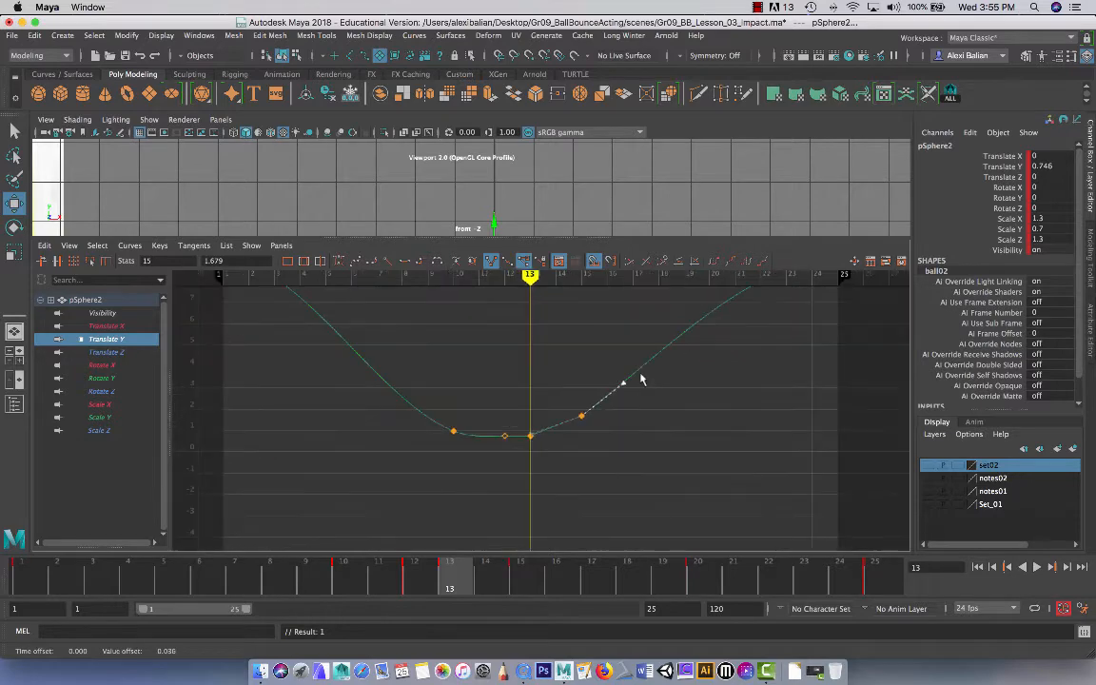
alt+middle_drag(480, 395, 530, 404)
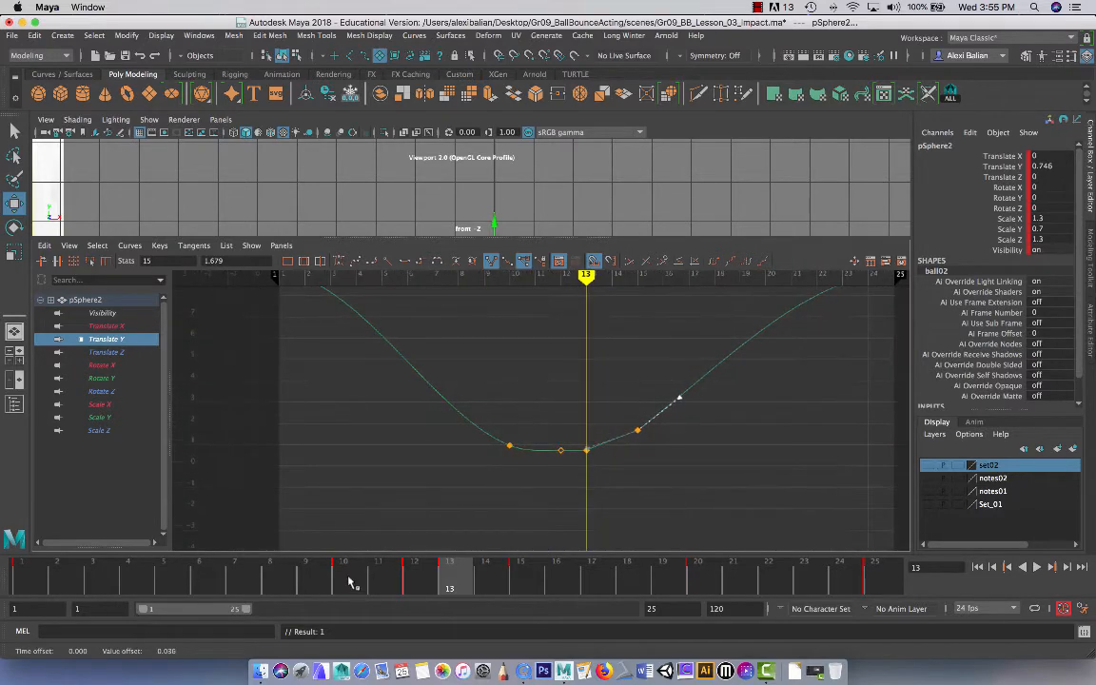
Step: Enlarge the viewport, scrub through the bounce and compare the ball's position at frames 1 and 25
click(350, 581)
click(412, 579)
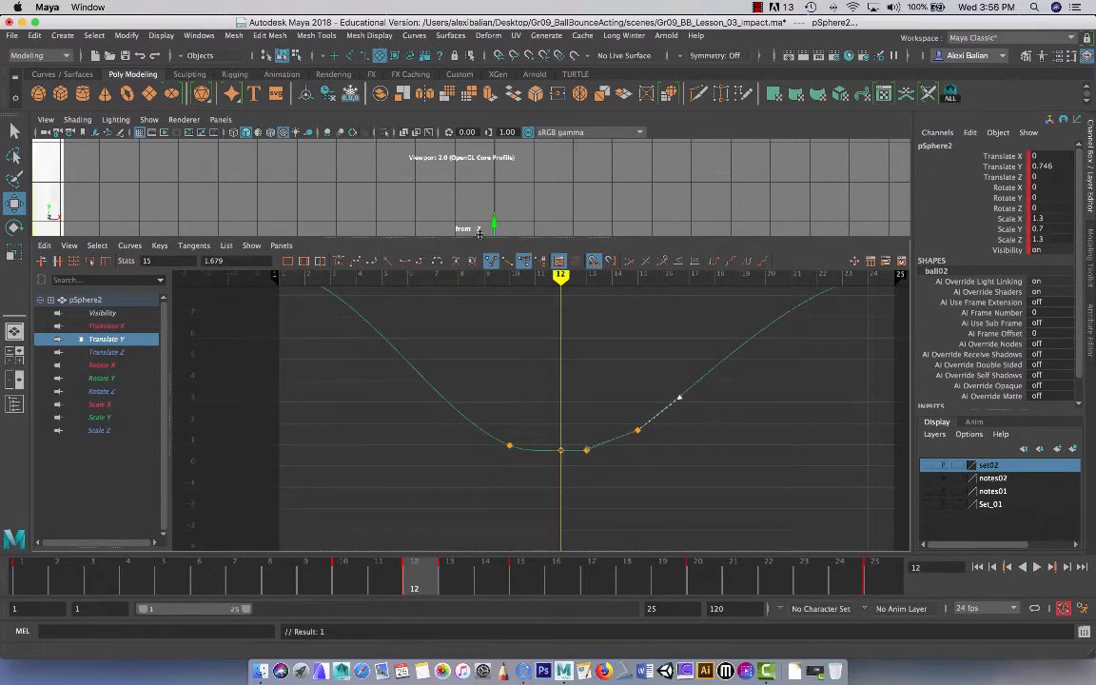
drag(479, 236, 447, 341)
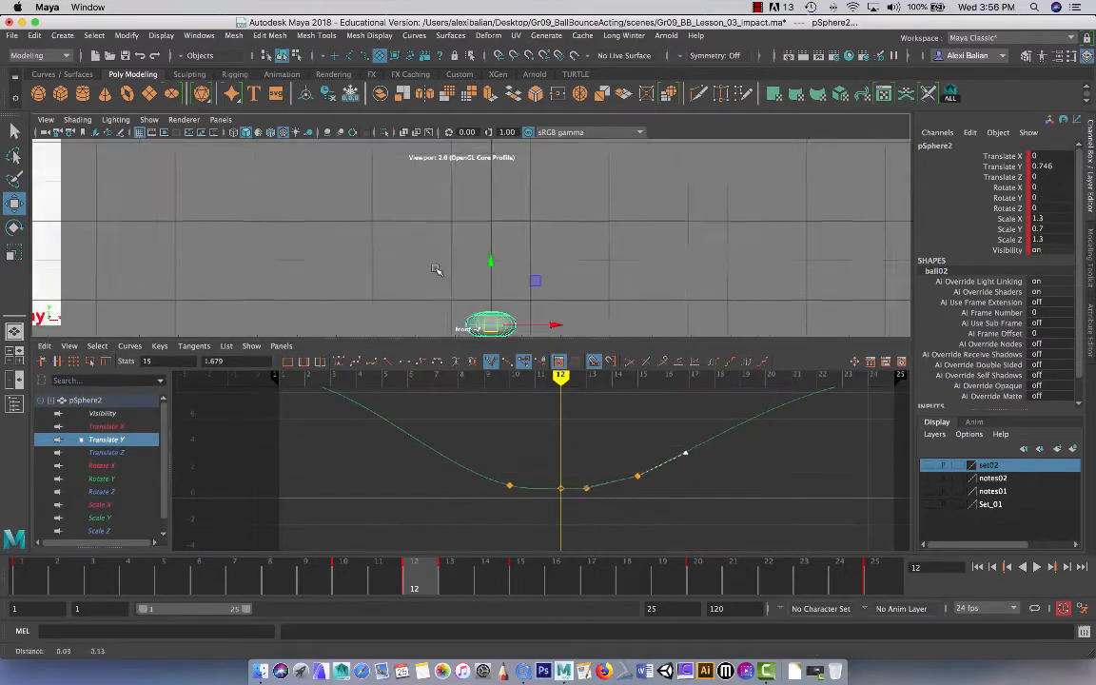
mouse_move(278, 578)
mouse_down()
mouse_move(195, 579)
mouse_move(591, 561)
mouse_move(724, 528)
mouse_move(856, 526)
mouse_up()
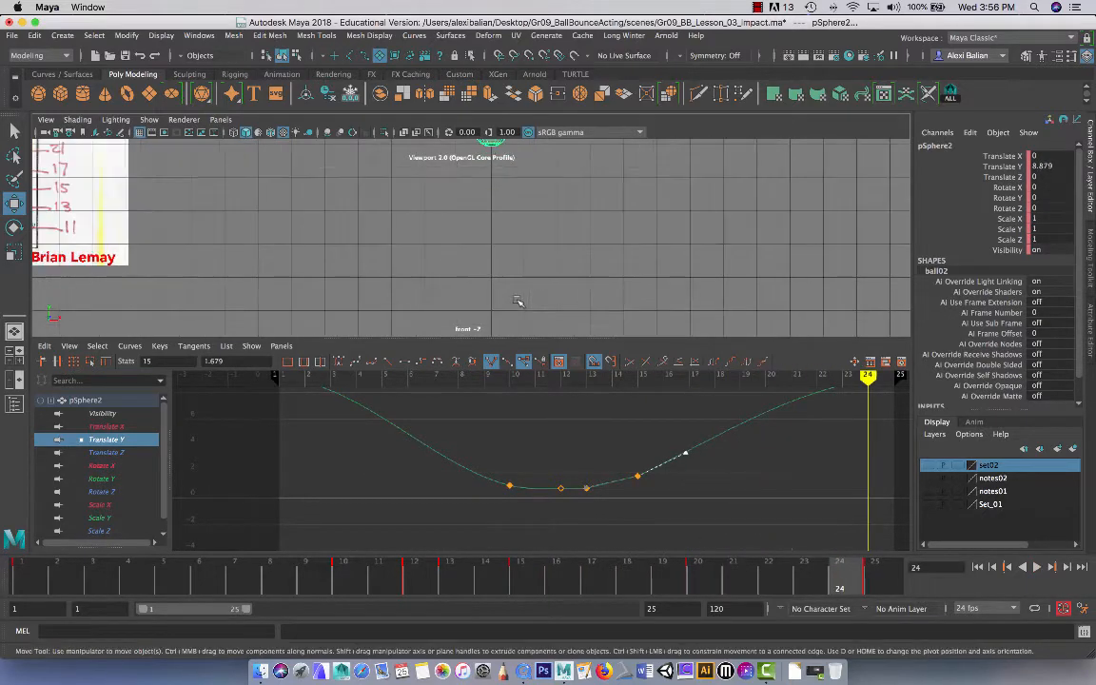
drag(529, 337, 513, 380)
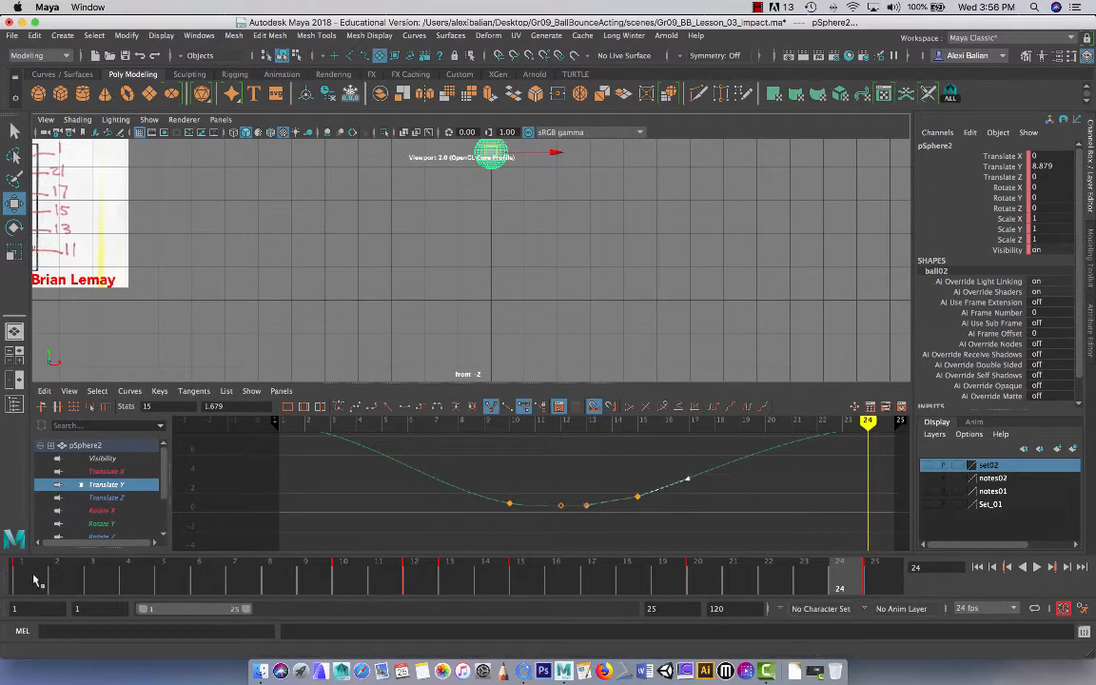
click(31, 580)
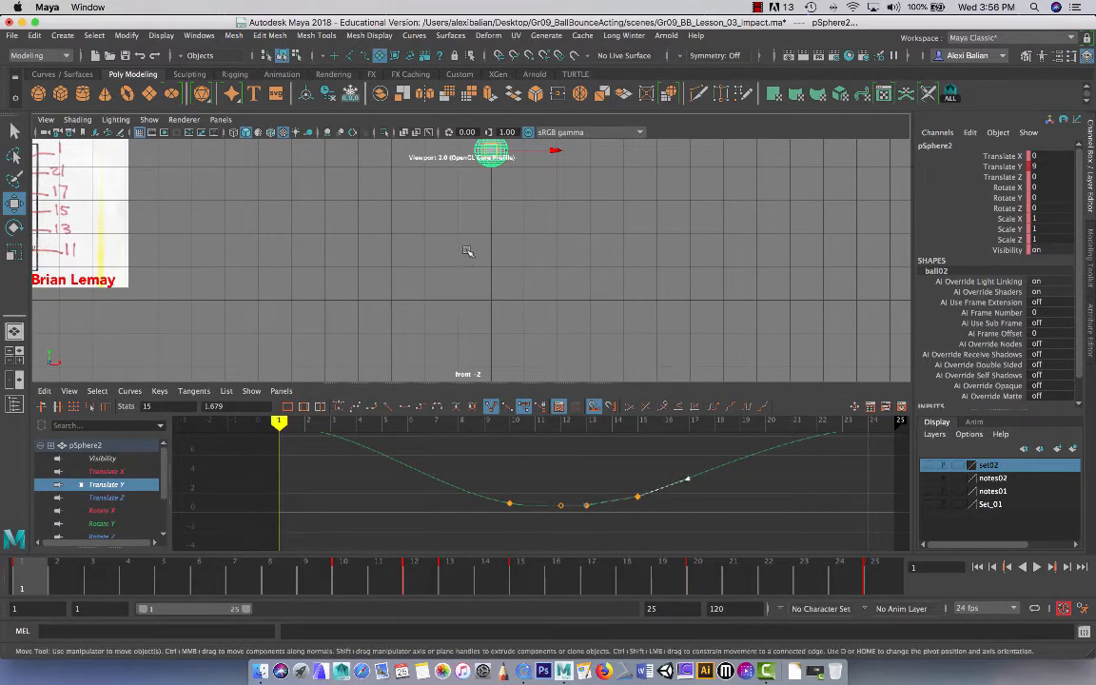
mouse_move(465, 250)
alt+middle_down()
mouse_move(462, 240)
mouse_move(460, 265)
alt+middle_up()
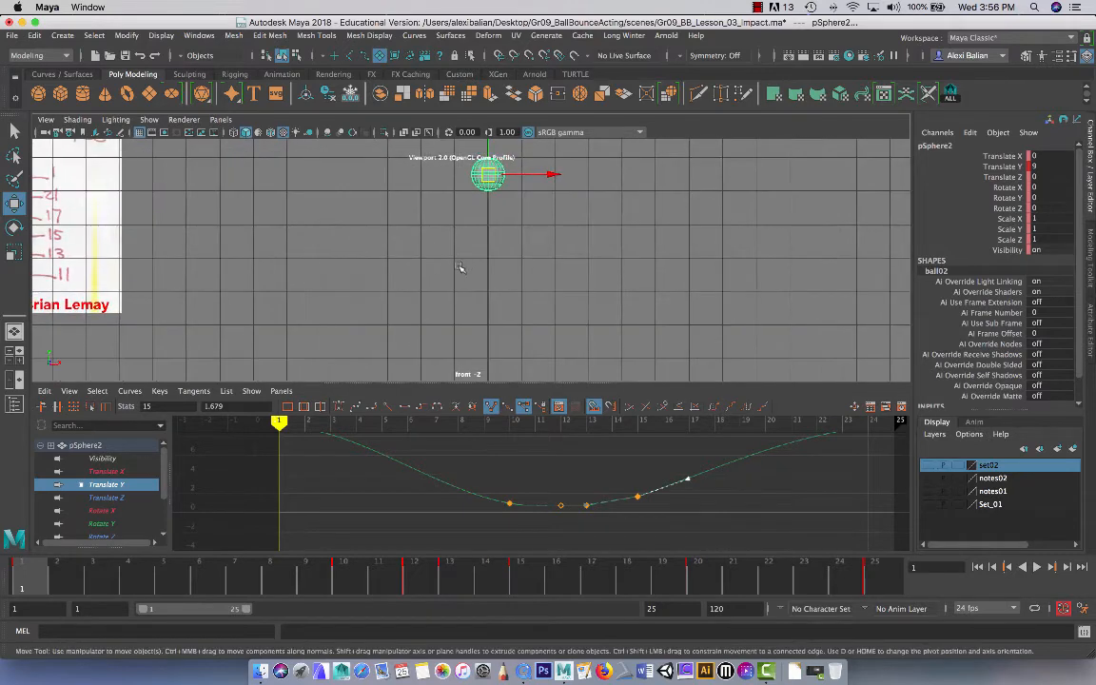
click(884, 584)
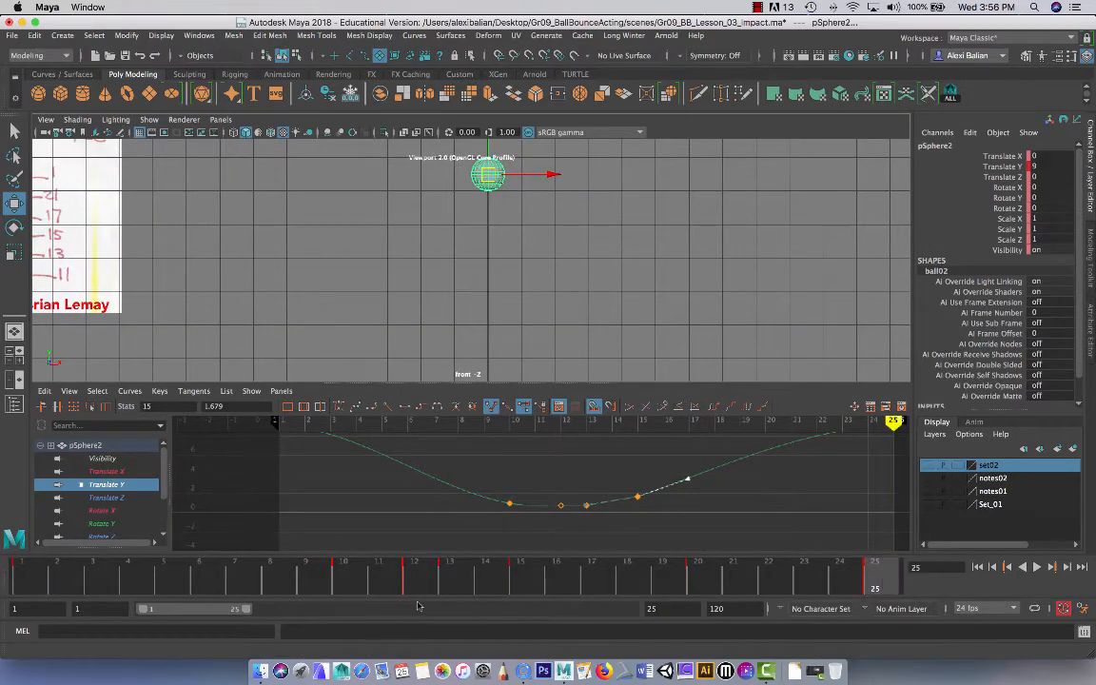
Step: Compare the ball's squash at frames 12 and 13, and review its pose changes from frame 10 to frame 15
click(451, 582)
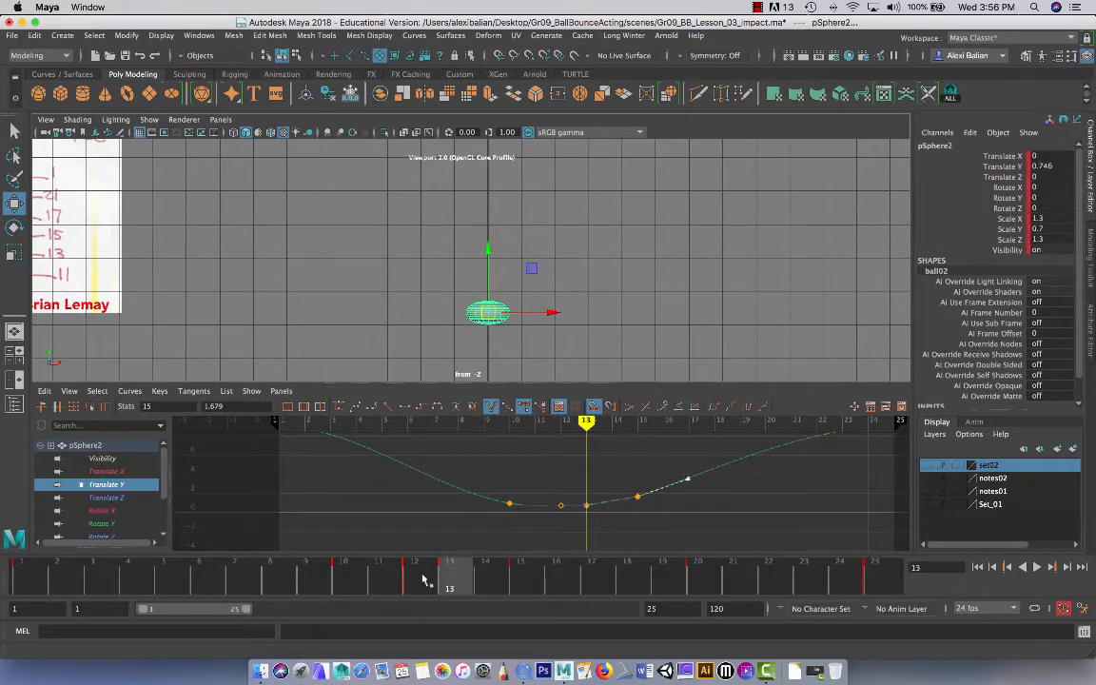
click(418, 579)
click(447, 579)
click(424, 581)
click(458, 578)
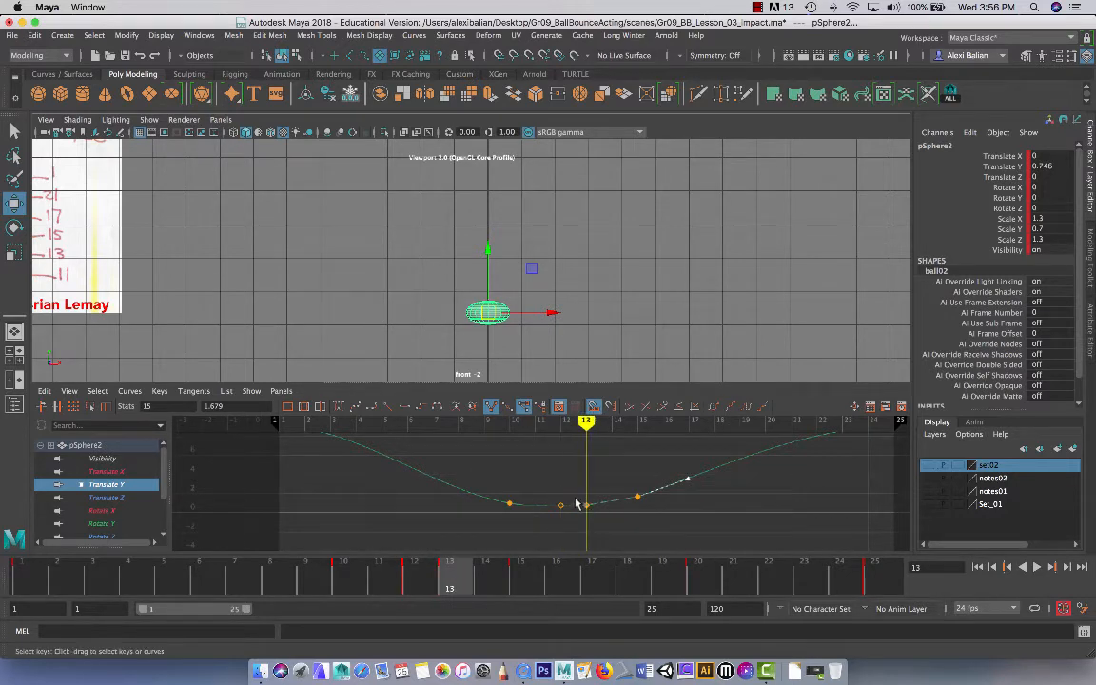
scroll(513, 443, up, 5)
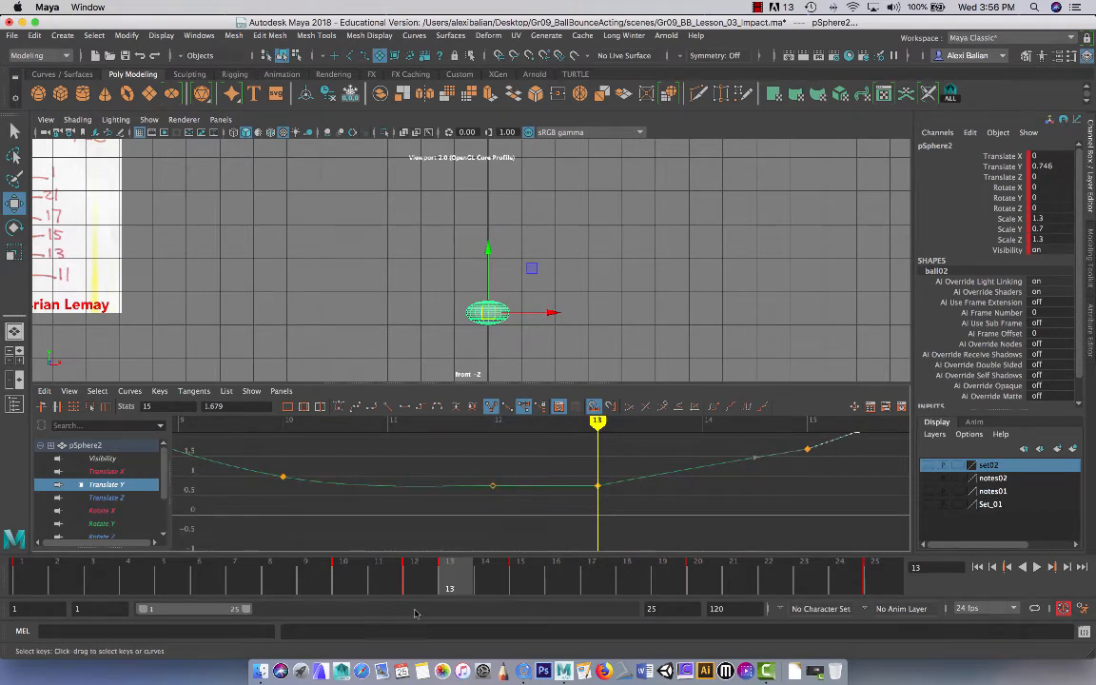
click(415, 574)
click(343, 578)
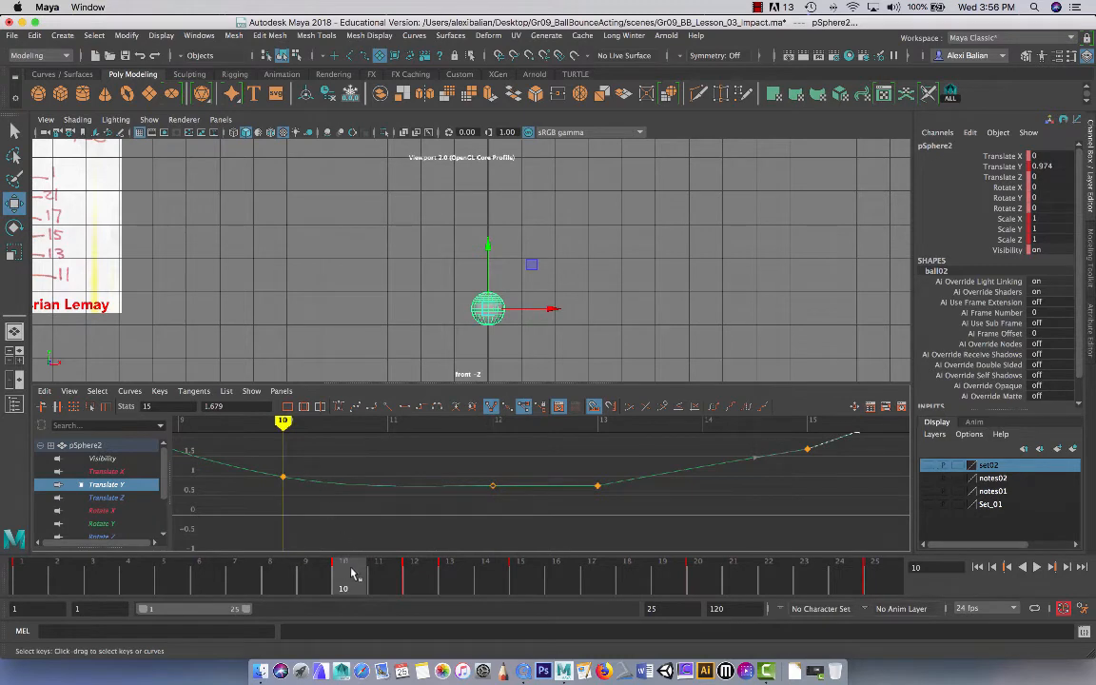
mouse_move(352, 574)
mouse_down()
mouse_move(483, 589)
mouse_move(454, 582)
mouse_move(617, 583)
mouse_move(449, 590)
mouse_up()
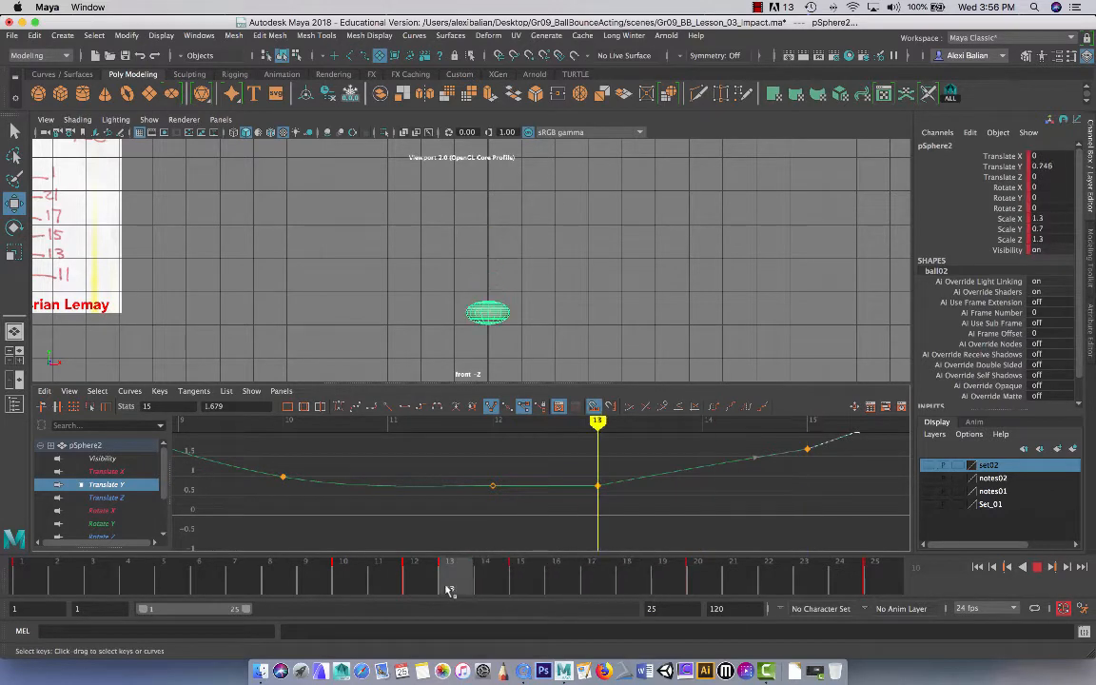
click(521, 578)
Step: Bring the reference drawings into view and check them against the frame 13 and frame 15 poses
alt+middle_drag(325, 323, 671, 328)
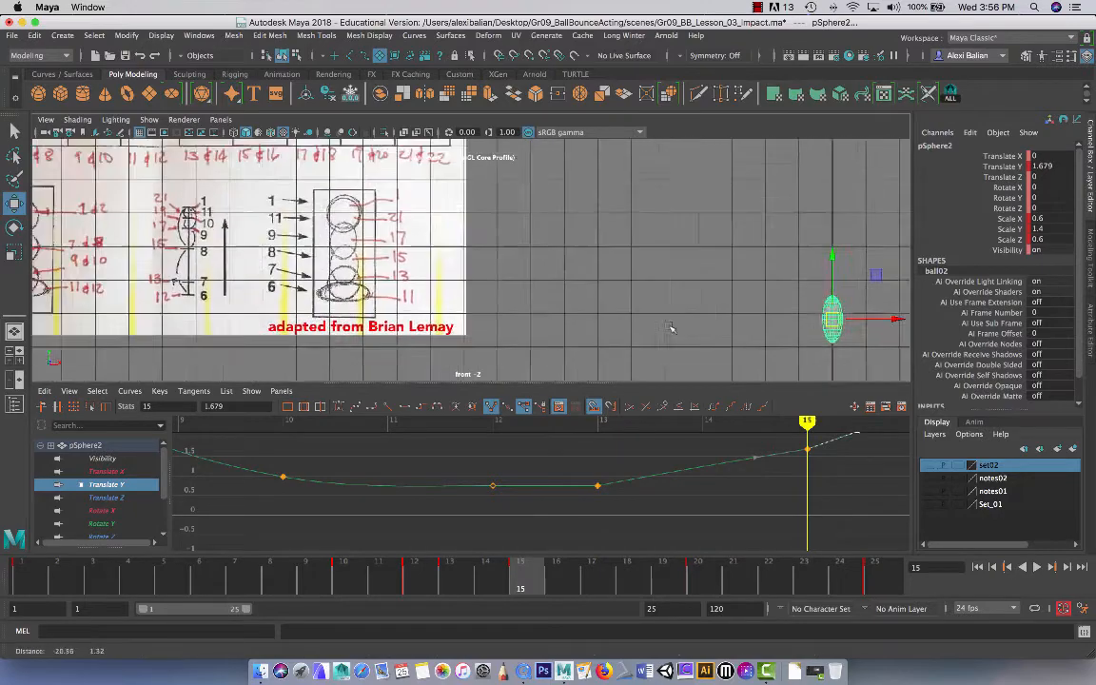
alt+middle_drag(418, 319, 671, 333)
alt+middle_drag(480, 265, 509, 310)
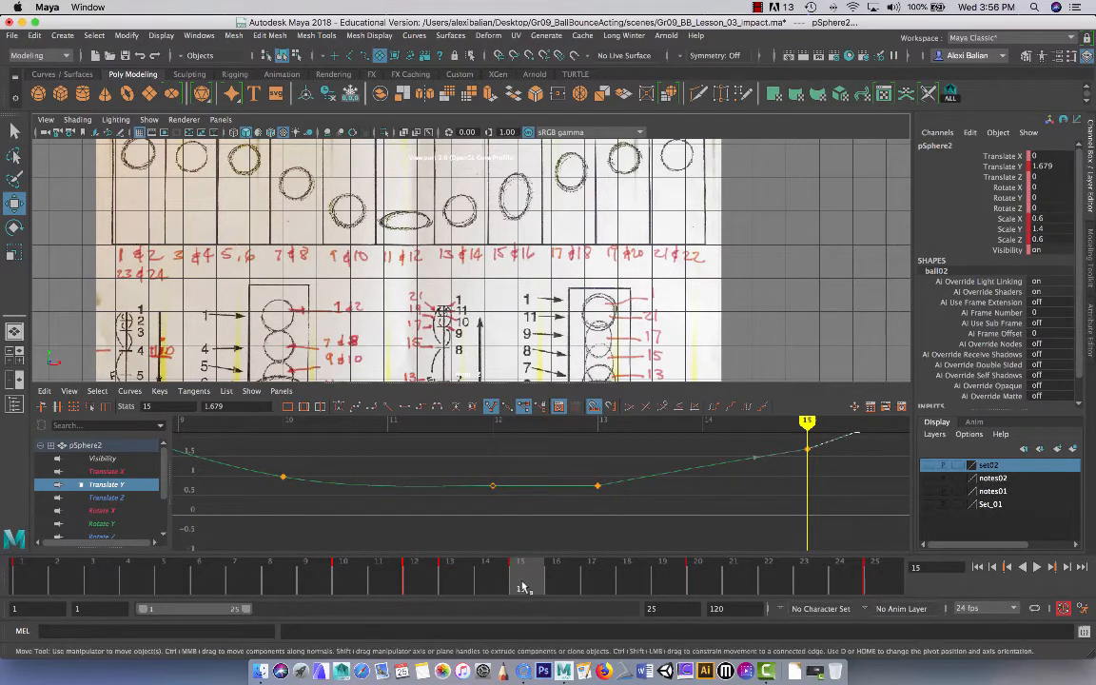
click(450, 583)
click(533, 587)
Step: Frame the whole Translate Y curve and steepen the frame 15 key's outgoing tangent so the ball rises faster
key(f)
key(a)
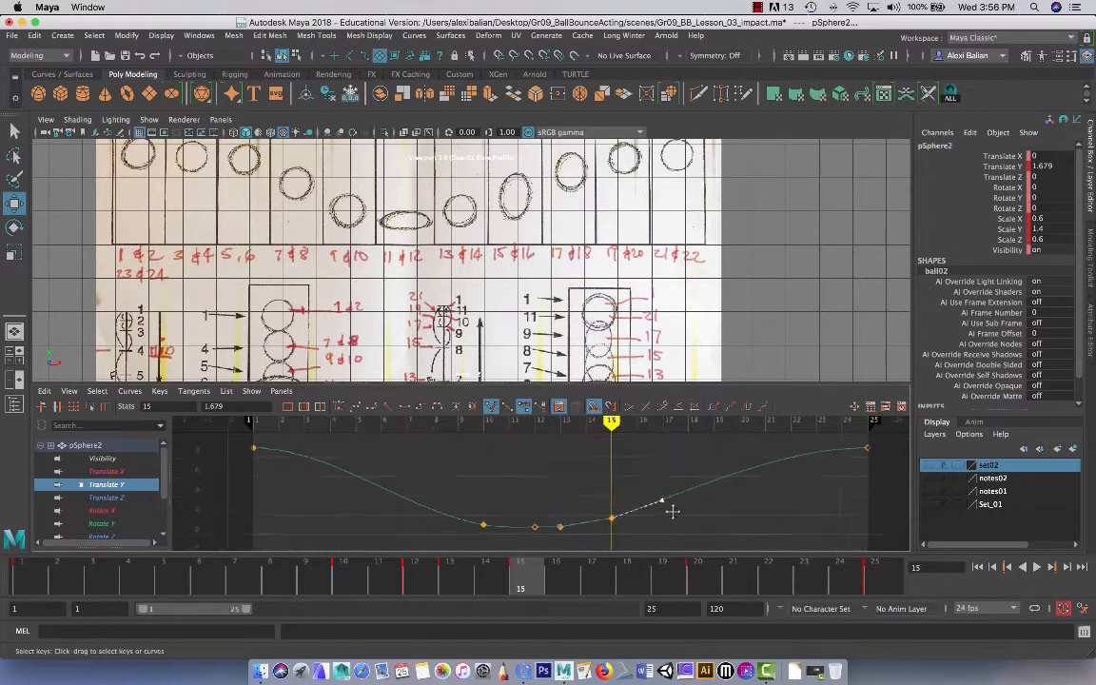
drag(485, 383, 521, 249)
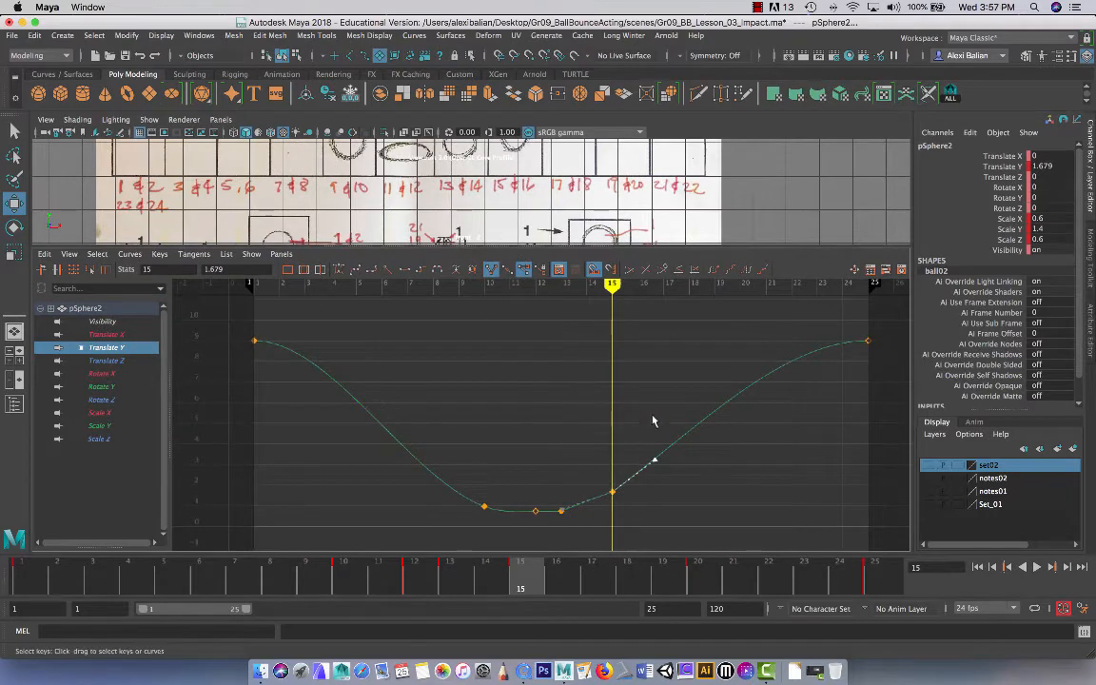
drag(521, 248, 520, 296)
middle_drag(680, 504, 680, 479)
drag(579, 300, 579, 321)
Step: With the ball and reference drawings both in view, delete the ball's key at frame 20
scroll(233, 225, down, 8)
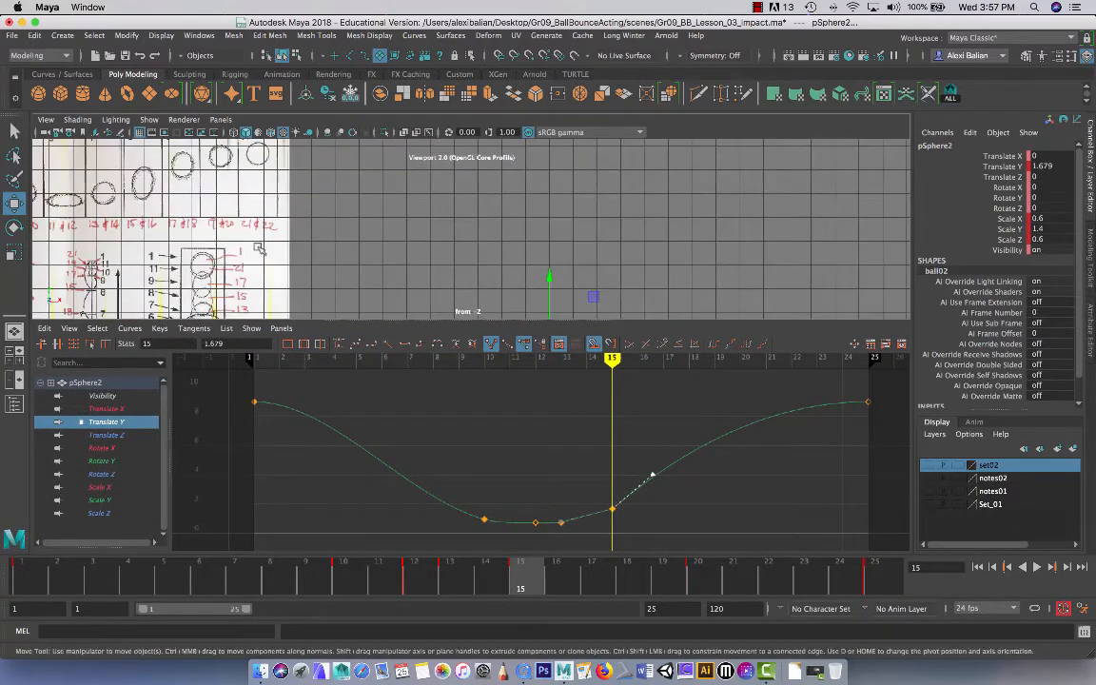
alt+middle_drag(399, 227, 387, 274)
scroll(388, 274, up, 2)
mouse_move(513, 246)
alt+middle_down()
mouse_move(472, 245)
mouse_move(499, 228)
alt+middle_up()
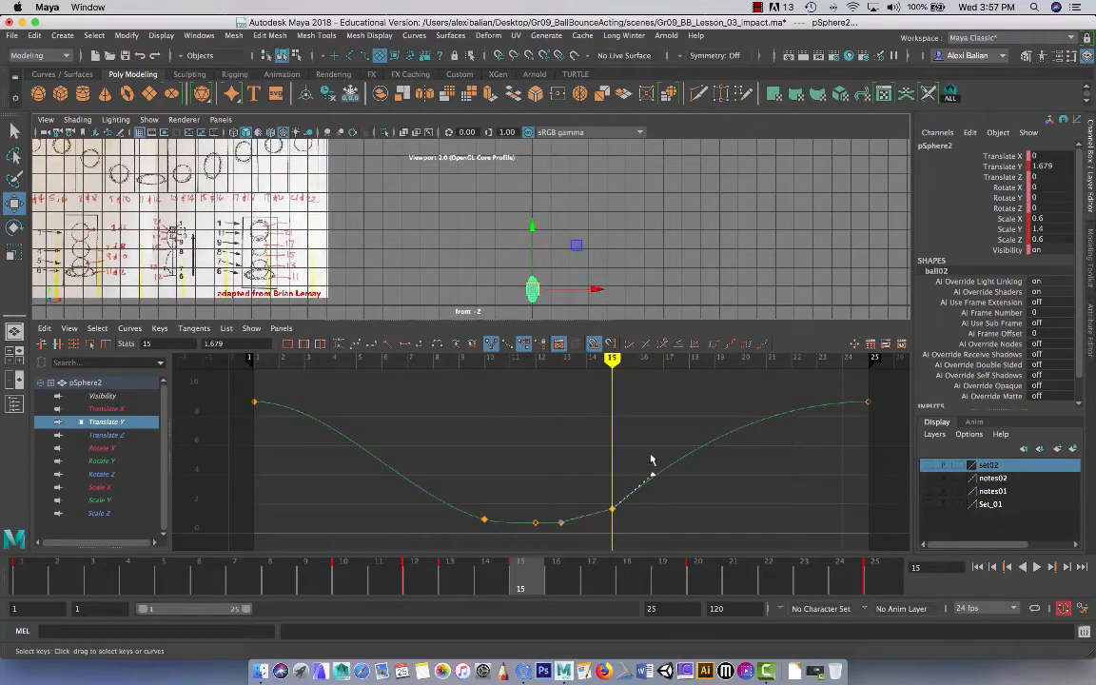
drag(517, 578, 701, 579)
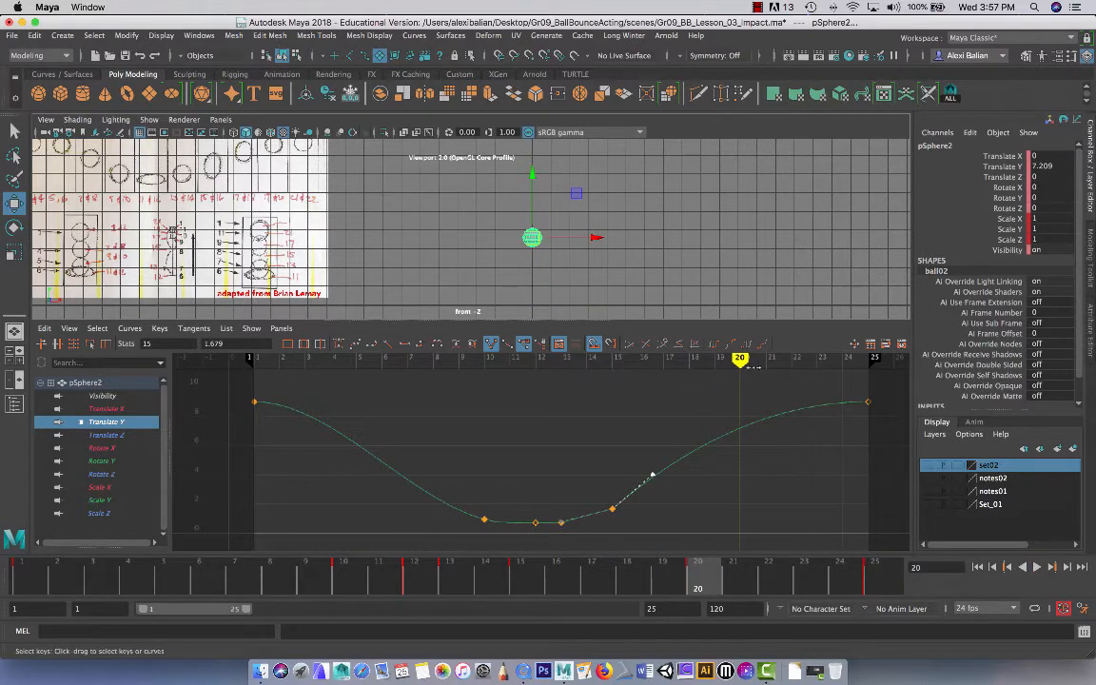
right_click(699, 584)
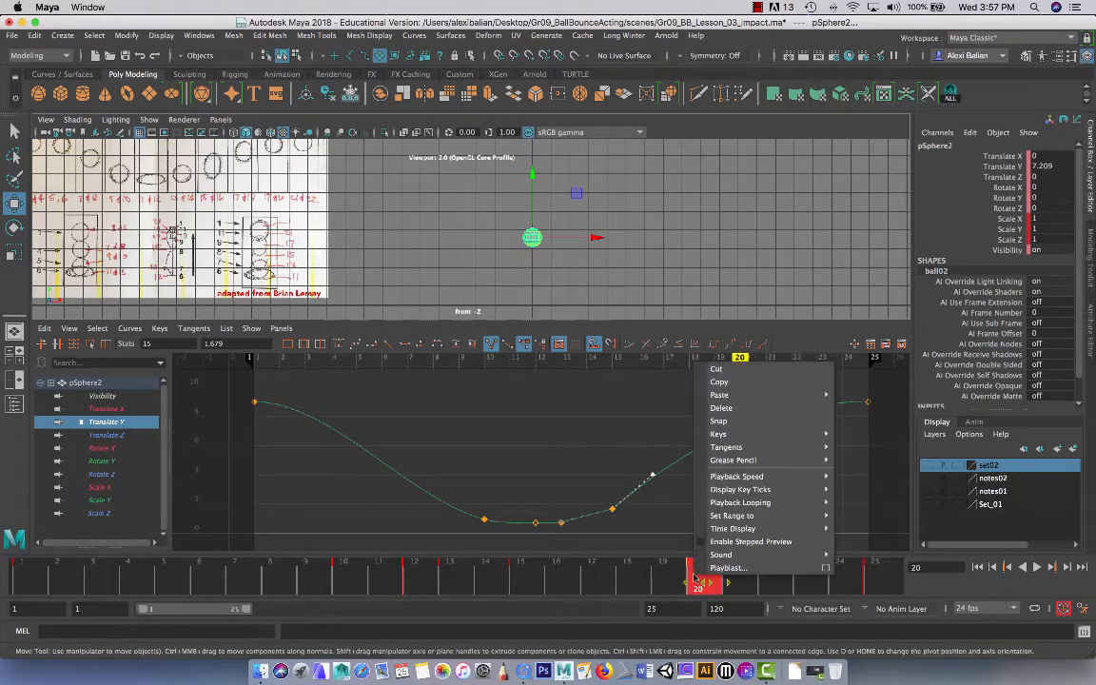
click(729, 408)
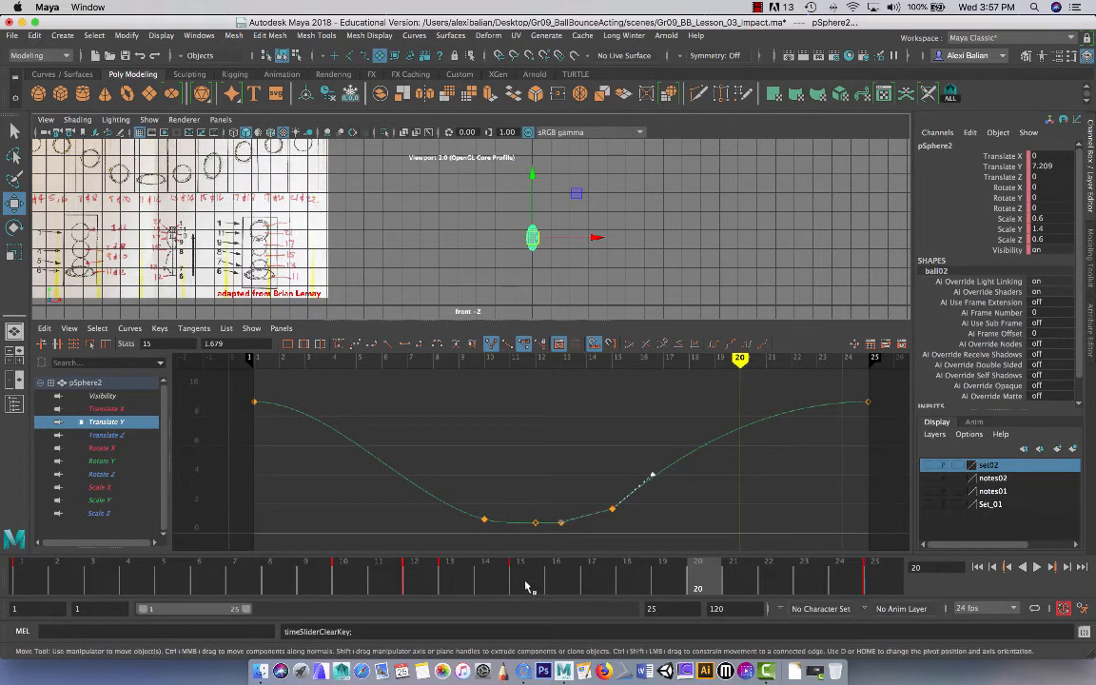
Step: Review the rise from frame 15 and set the ball's Scale X, Y and Z to 1 at frame 18
mouse_move(525, 584)
mouse_down()
mouse_move(453, 587)
mouse_move(884, 584)
mouse_move(681, 603)
mouse_move(521, 589)
mouse_up()
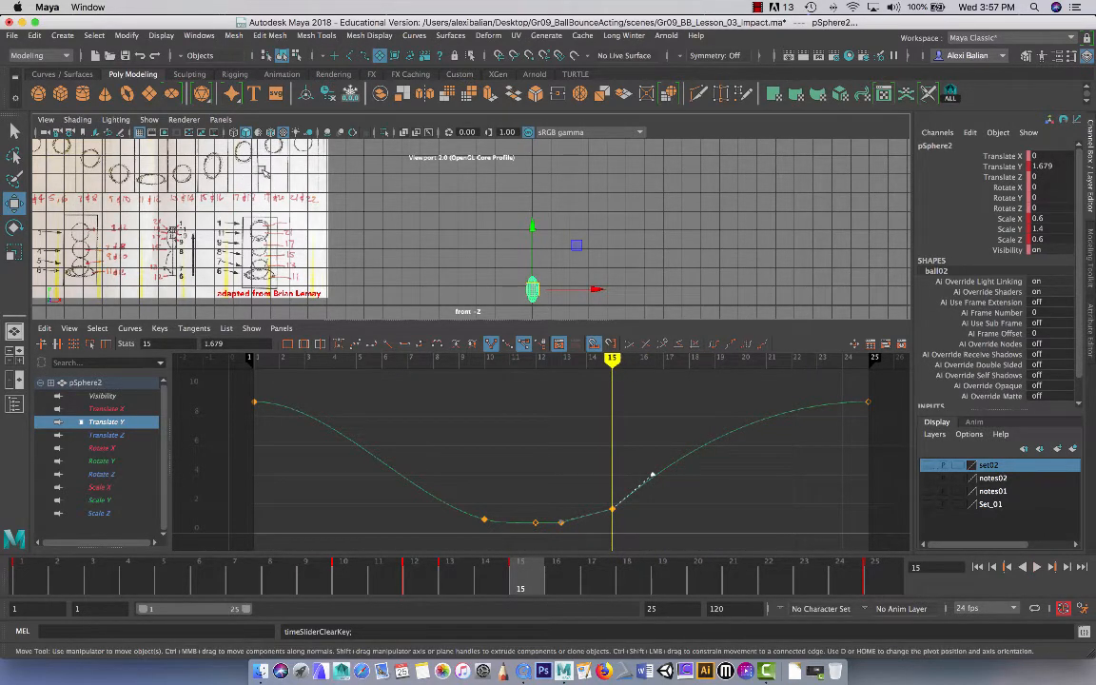
click(614, 581)
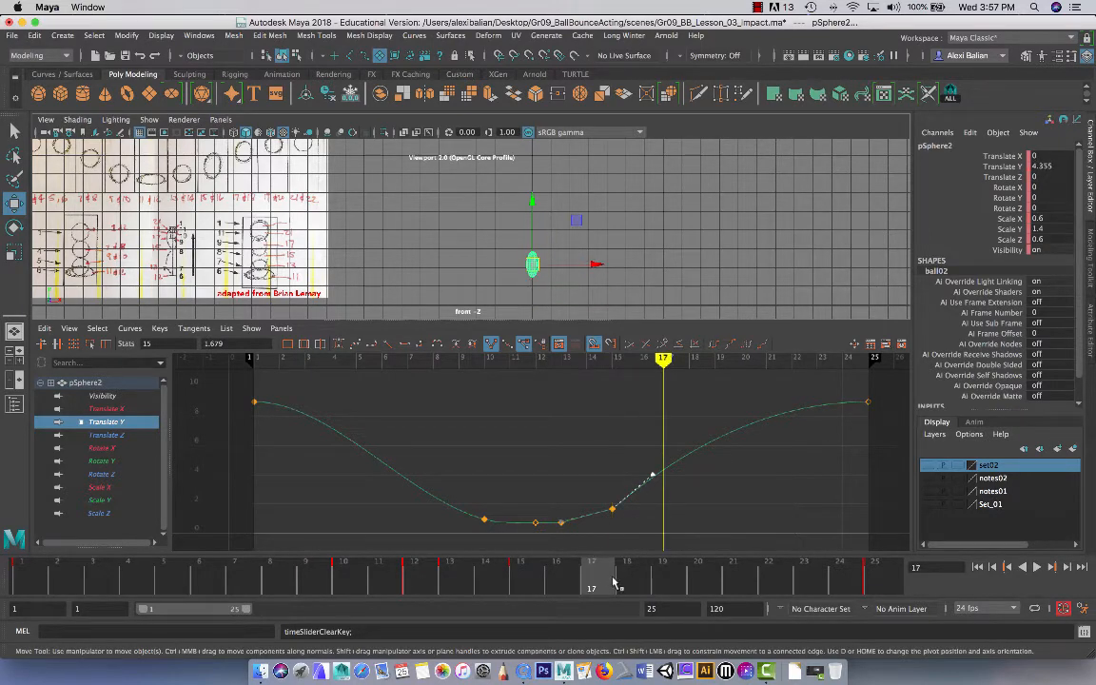
click(633, 583)
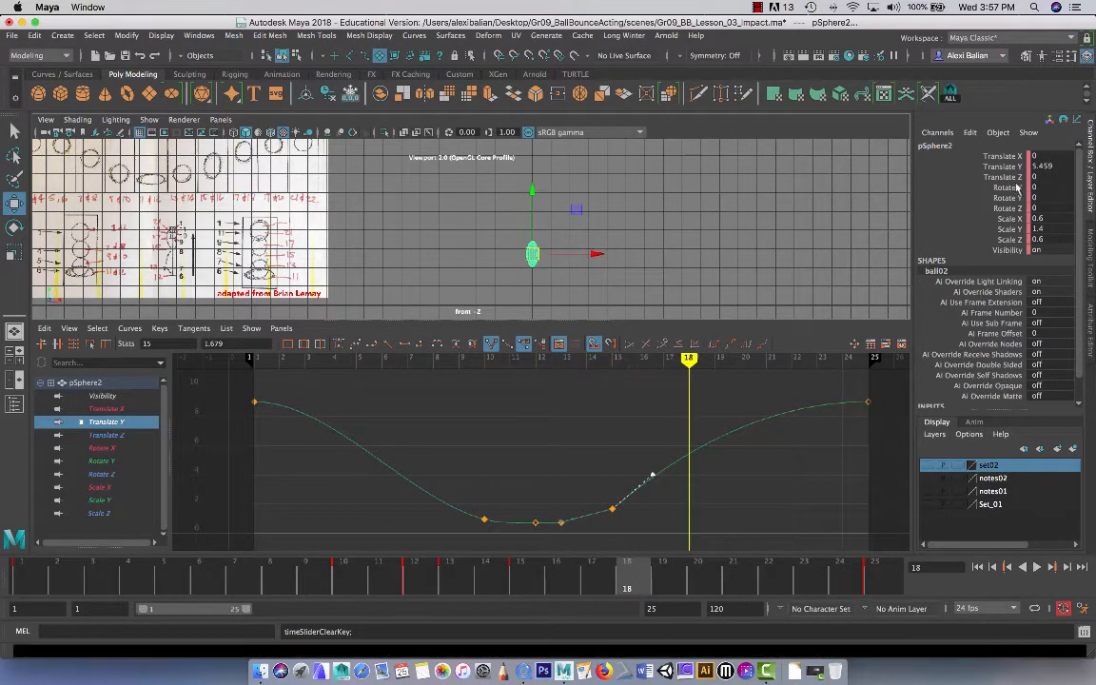
drag(1015, 220, 1016, 239)
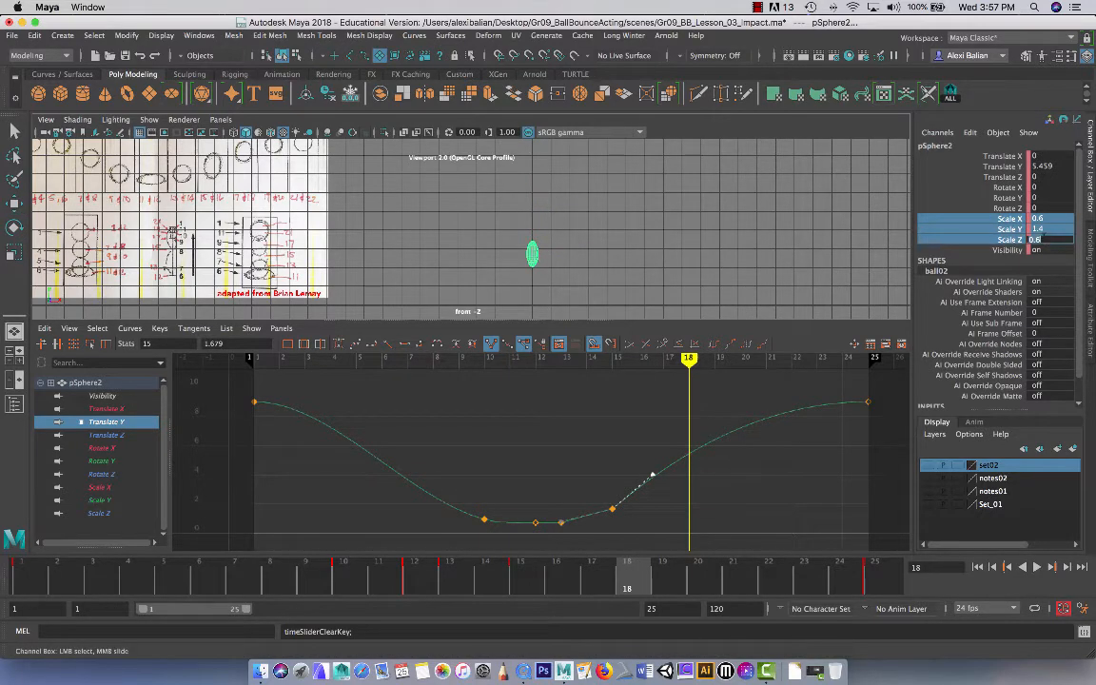
key(Tab)
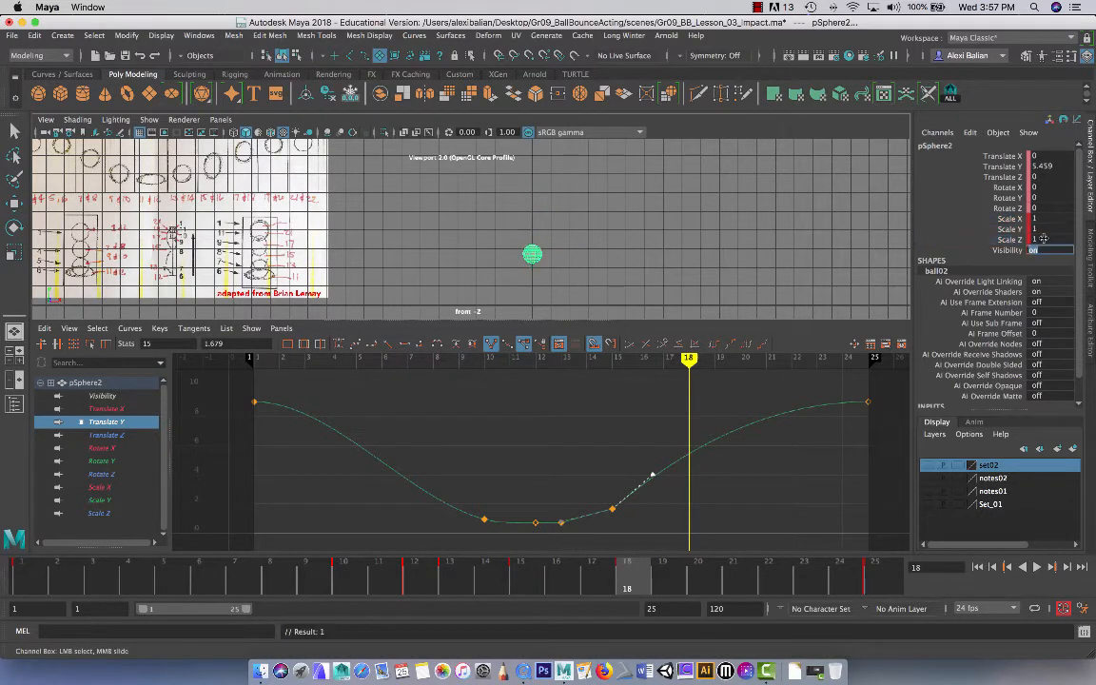
Step: Reselect the ball and key only its Translate Y channel at frame 18
click(613, 250)
click(530, 255)
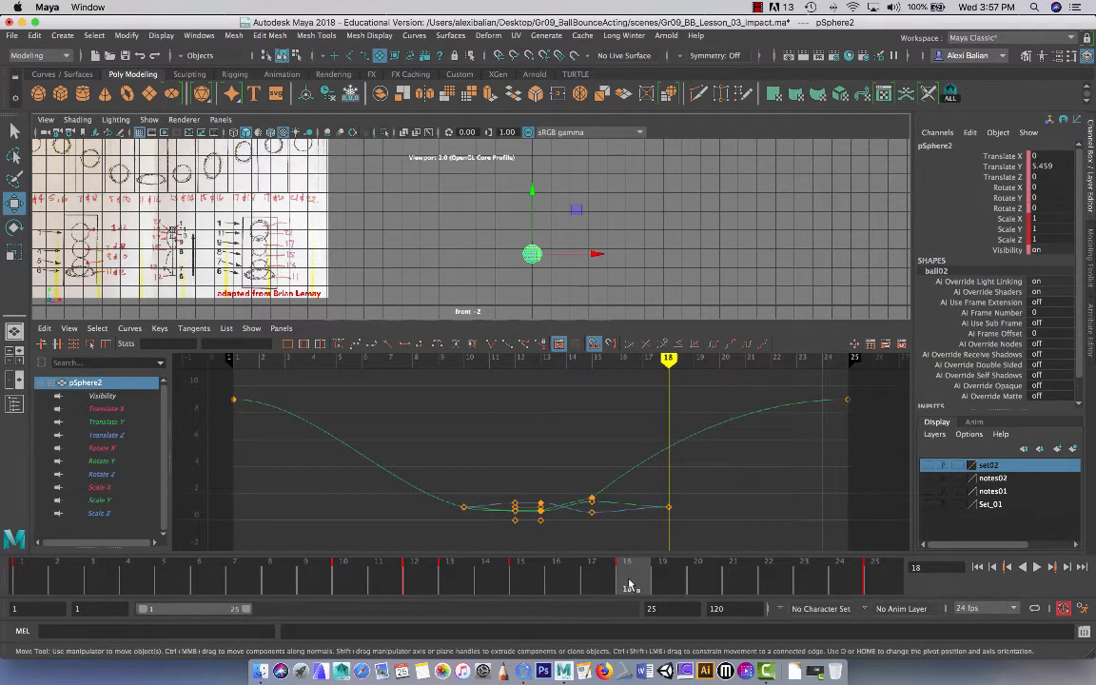
click(1011, 167)
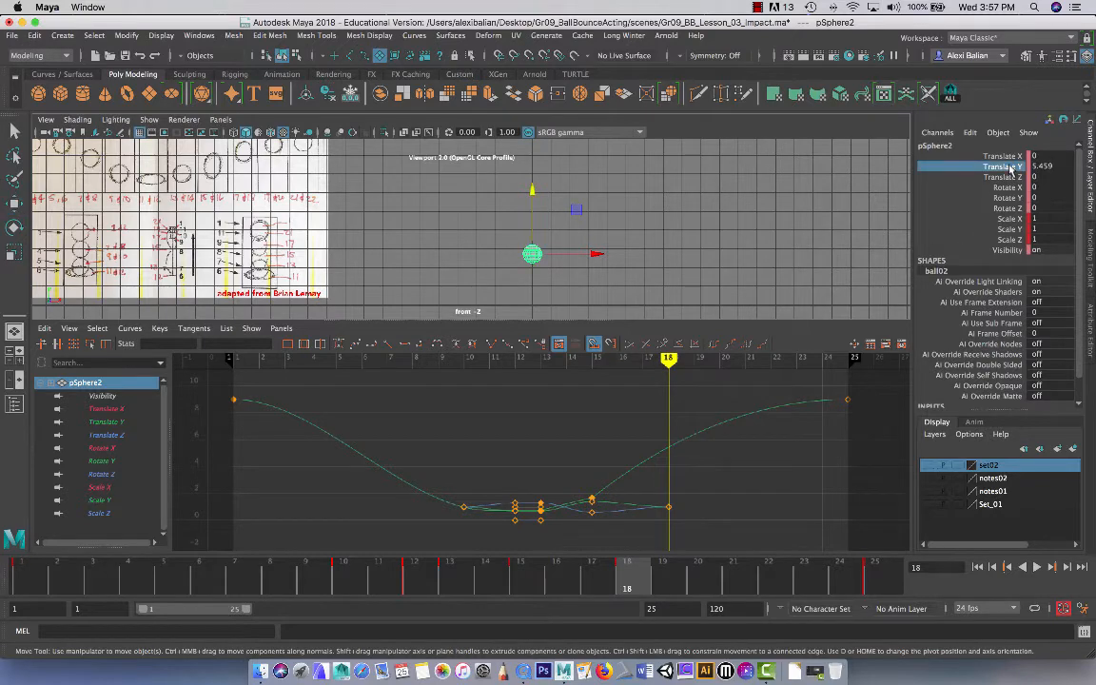
right_click(1009, 167)
click(1002, 192)
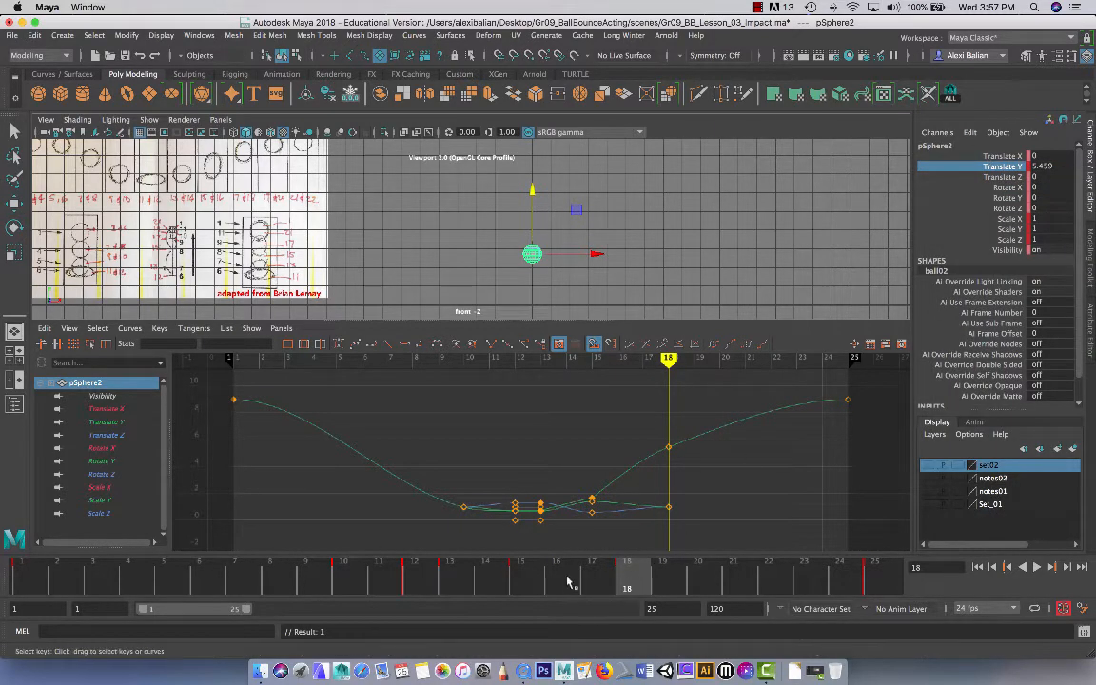
Step: On the ball's Translate Y curve, reshape the frame 18 key's incoming tangent and steepen its outgoing tangent for a smooth, fast rise
click(107, 421)
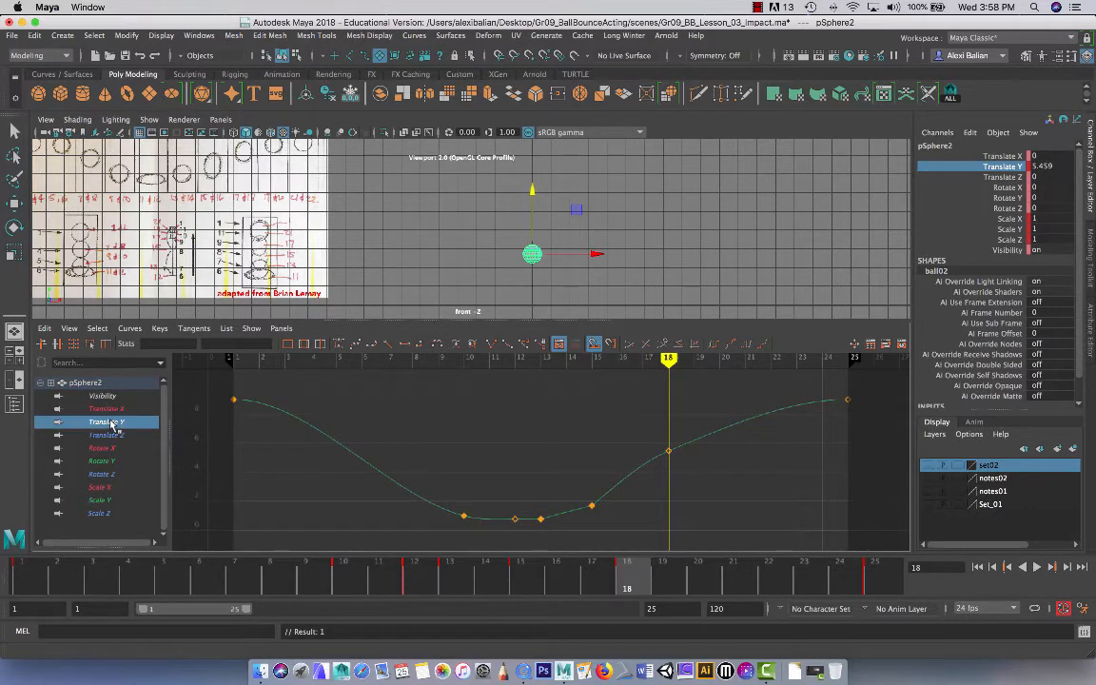
drag(532, 579, 591, 571)
drag(571, 478, 612, 526)
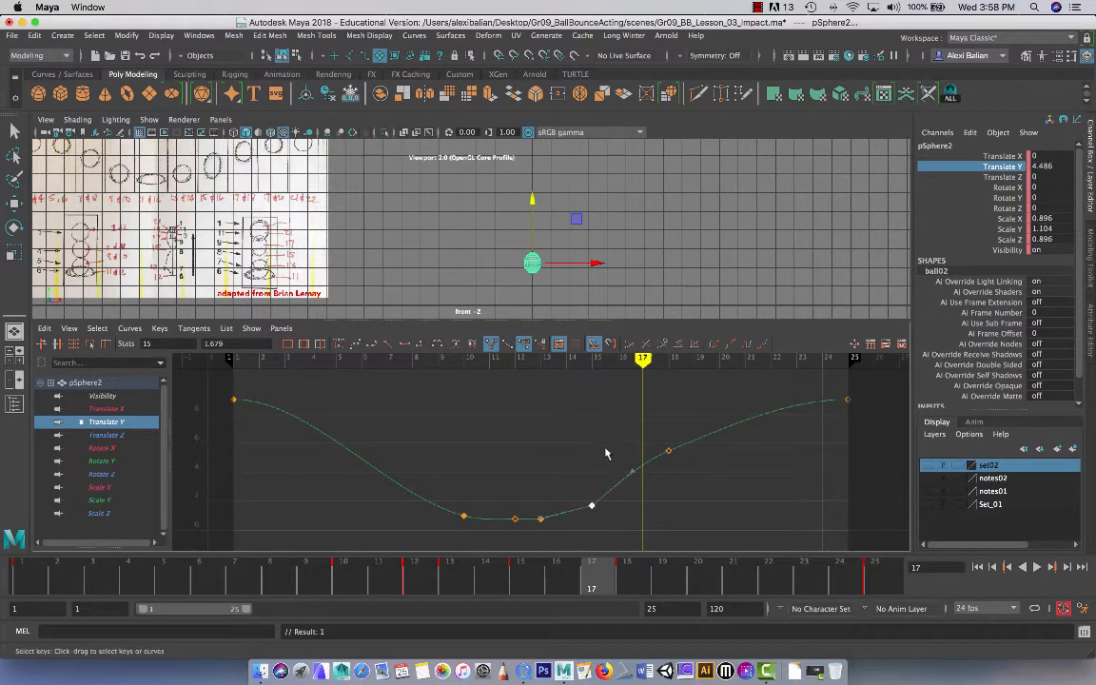
drag(633, 435, 690, 468)
drag(600, 422, 631, 481)
middle_drag(644, 455, 614, 433)
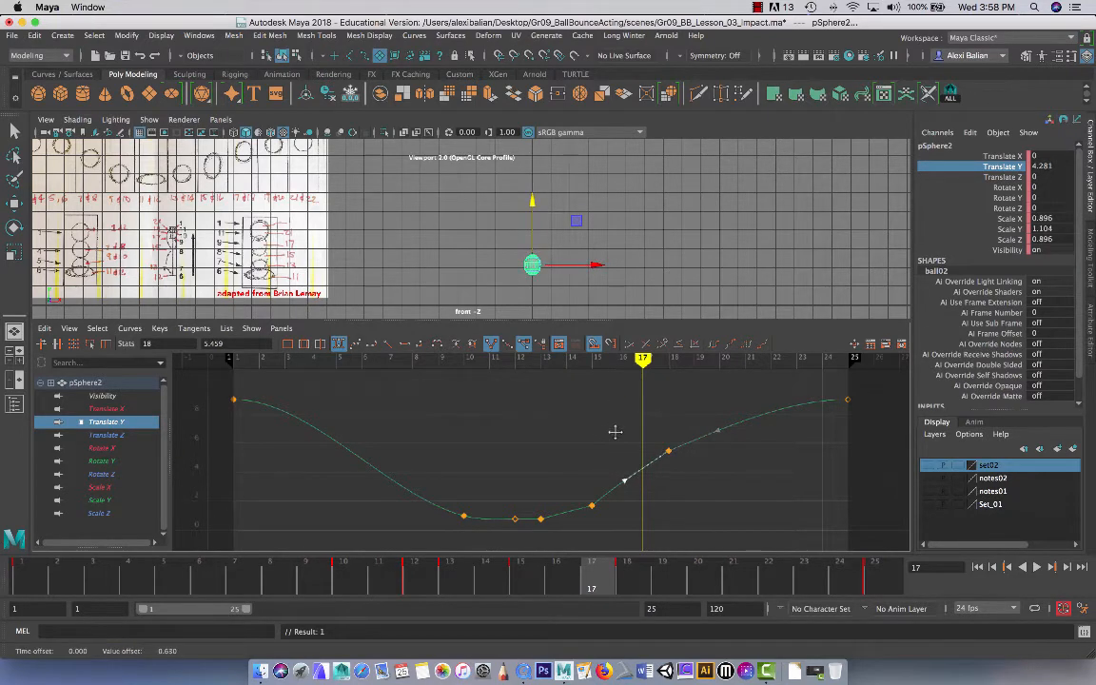
drag(718, 435, 704, 420)
middle_drag(731, 446, 733, 434)
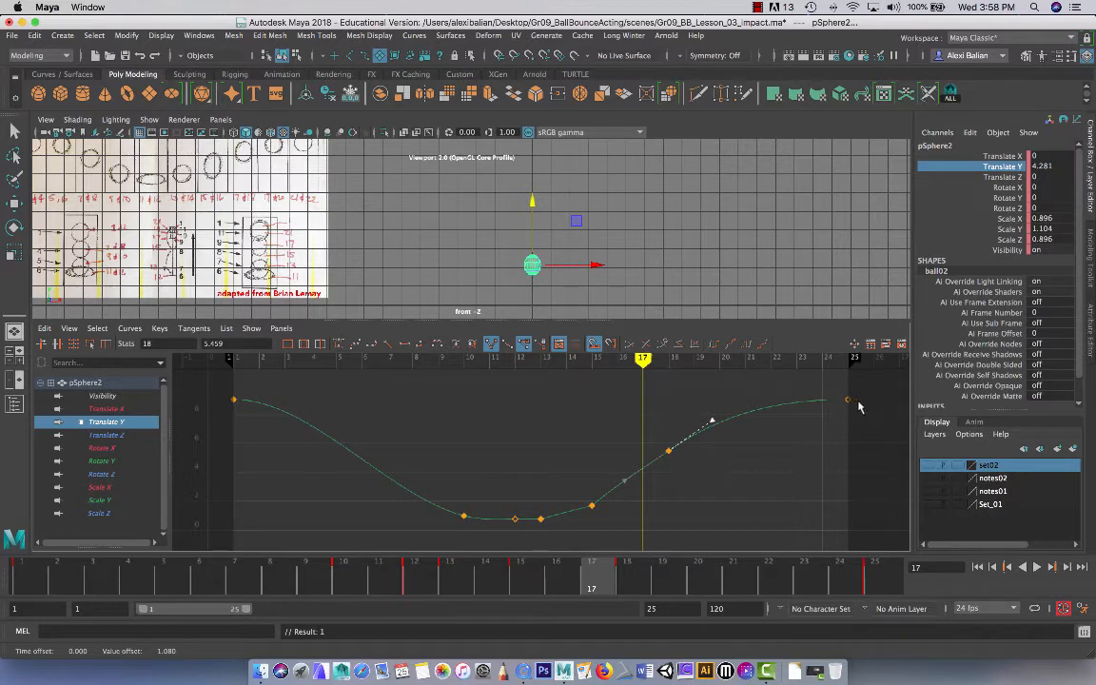
Step: Scrub through the bounce, enlarge the front view around the ball and play the animation to check its motion
drag(607, 584, 23, 582)
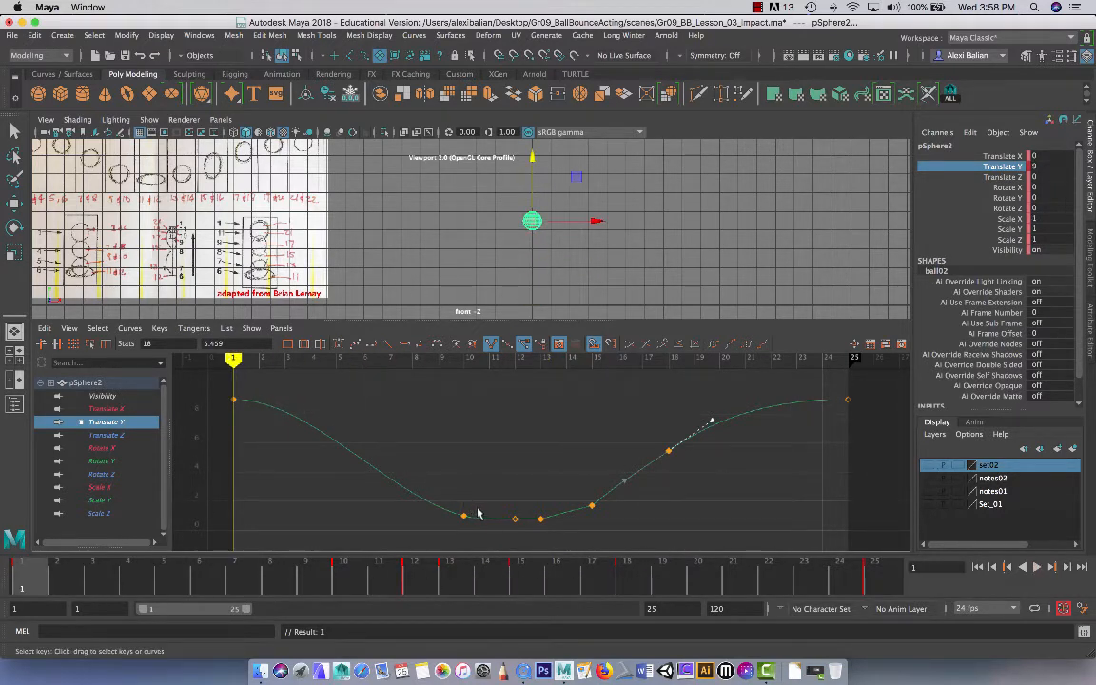
drag(436, 585, 795, 552)
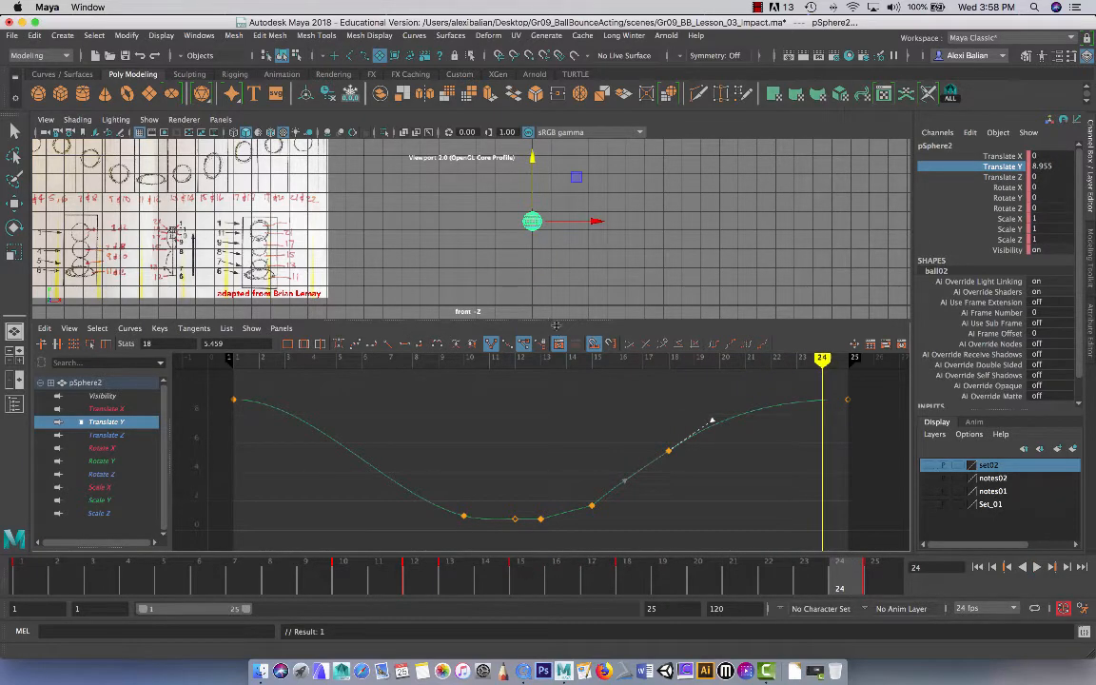
drag(542, 318, 542, 443)
scroll(545, 328, up, 3)
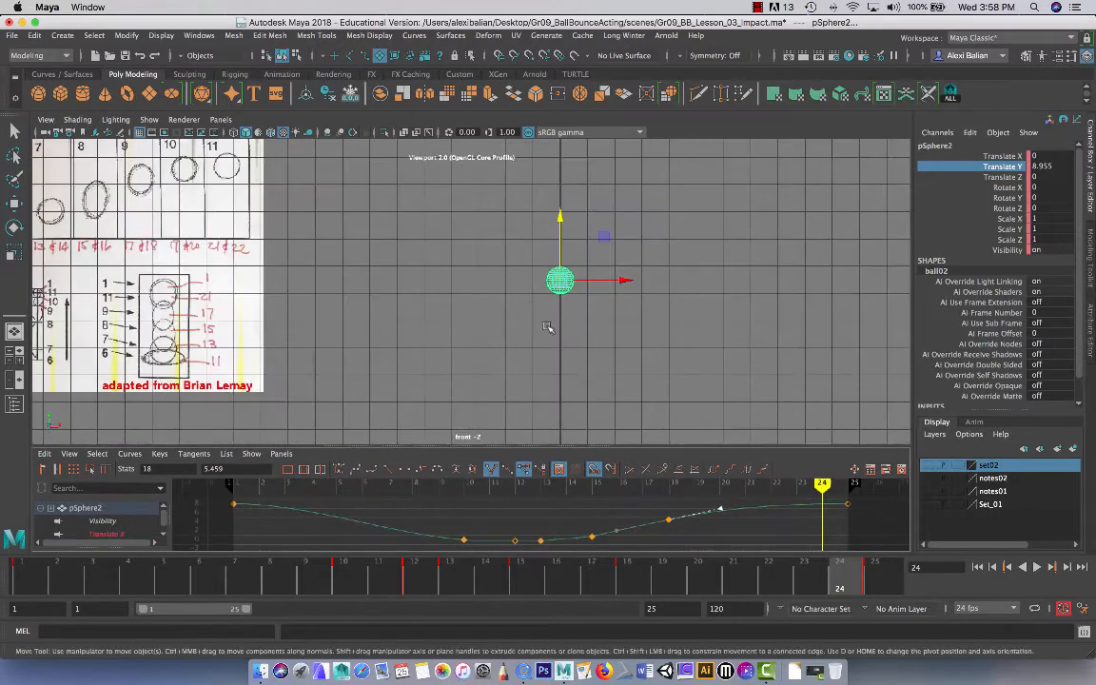
alt+middle_drag(537, 326, 458, 321)
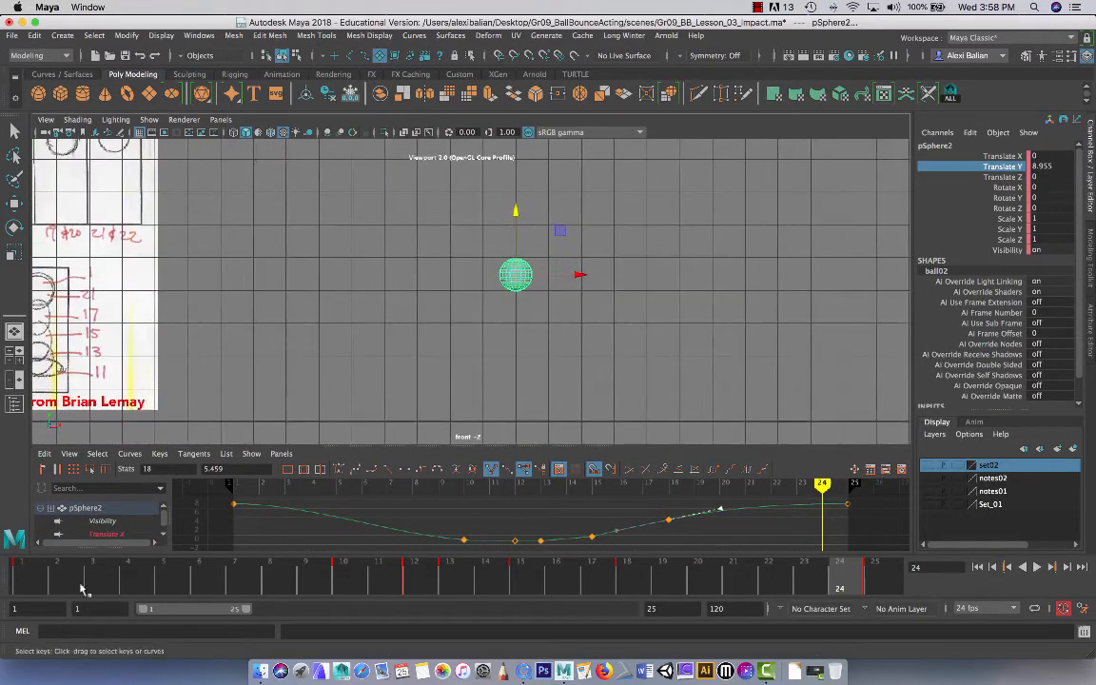
click(19, 571)
scroll(504, 367, up, 3)
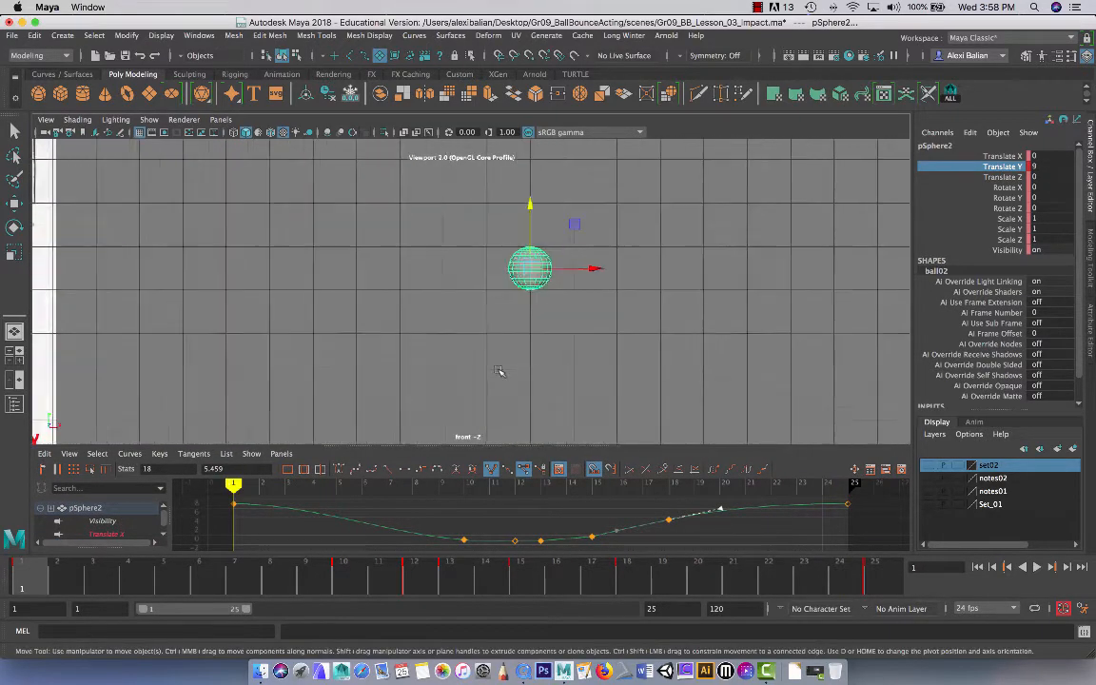
alt+middle_drag(485, 363, 447, 293)
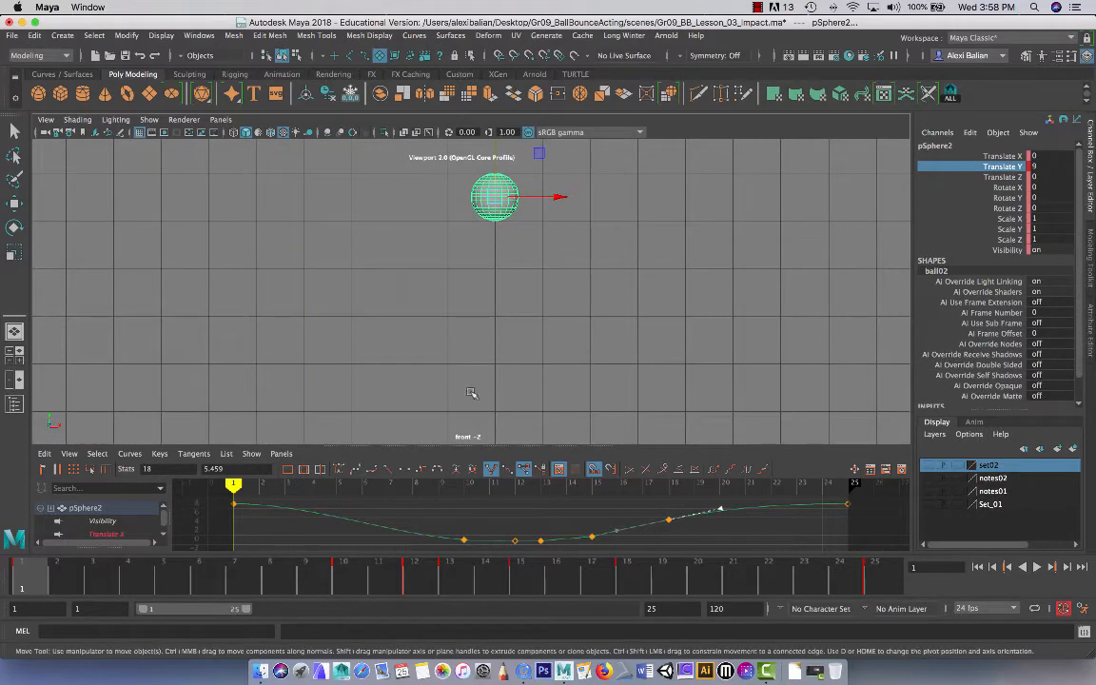
click(1036, 567)
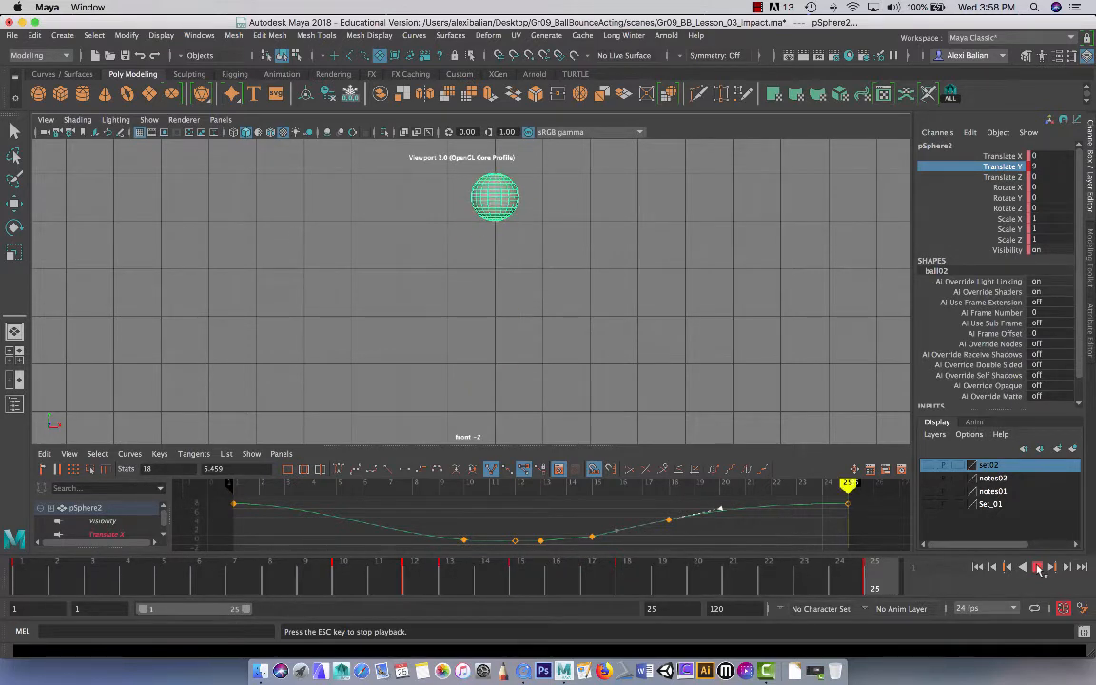
click(1039, 568)
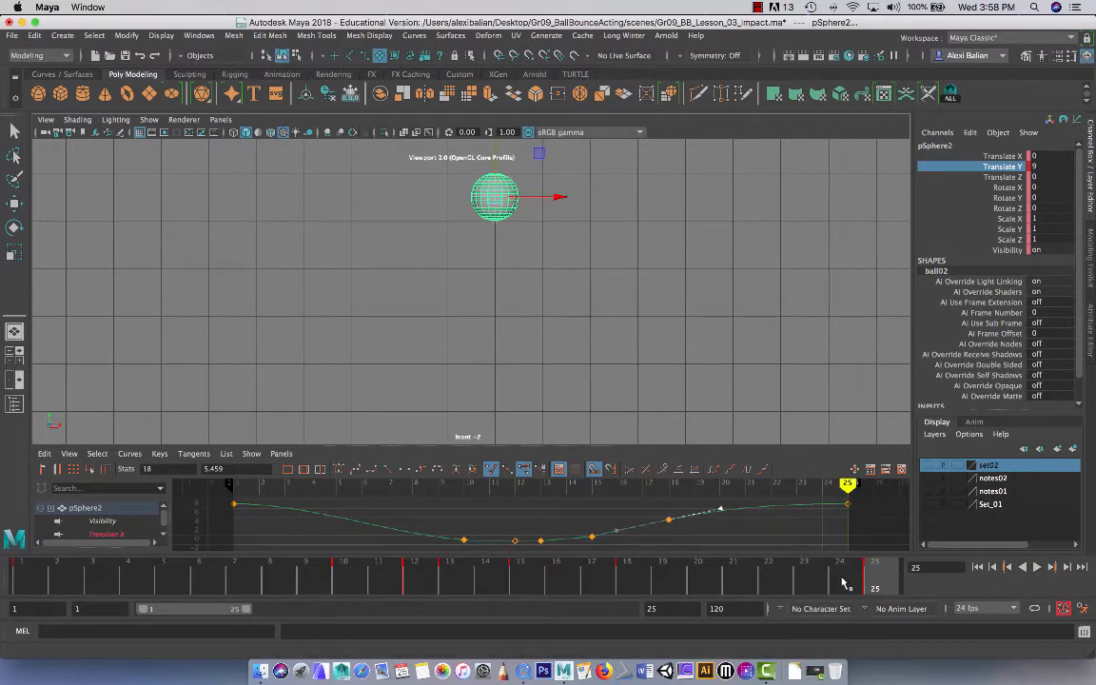
Step: Set the playback range to end at frame 23
drag(663, 609, 574, 606)
text(23)
key(Return)
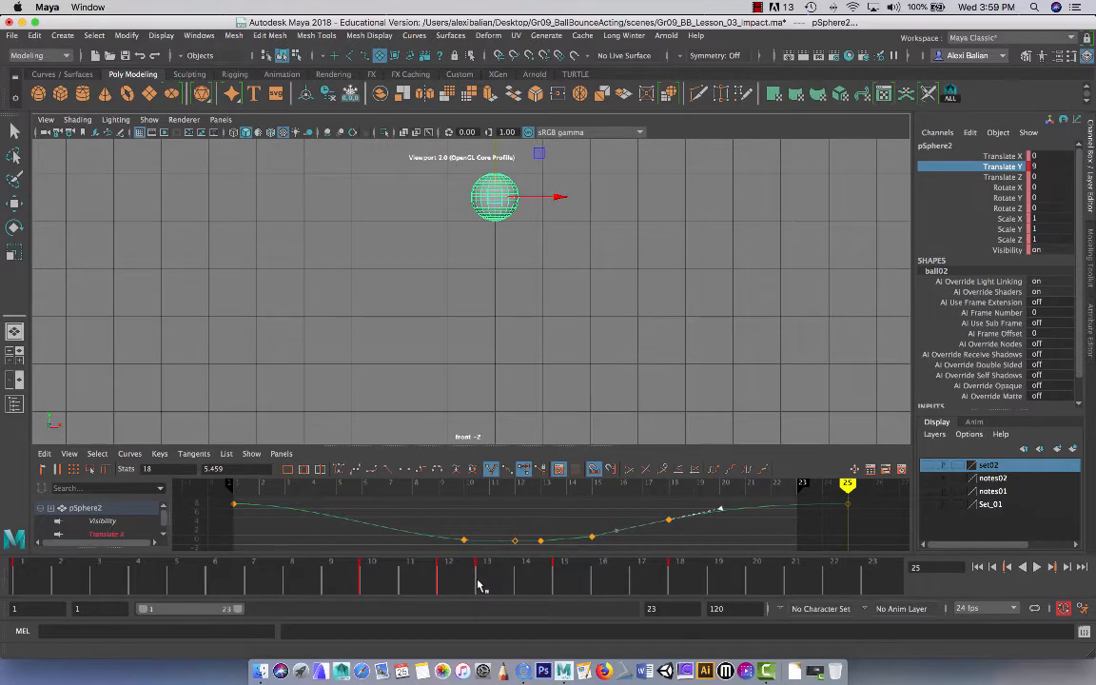
Step: Save the scene as a new version named Gr09_BB_Lesson_04_Impact.ma
key(super+shift+s)
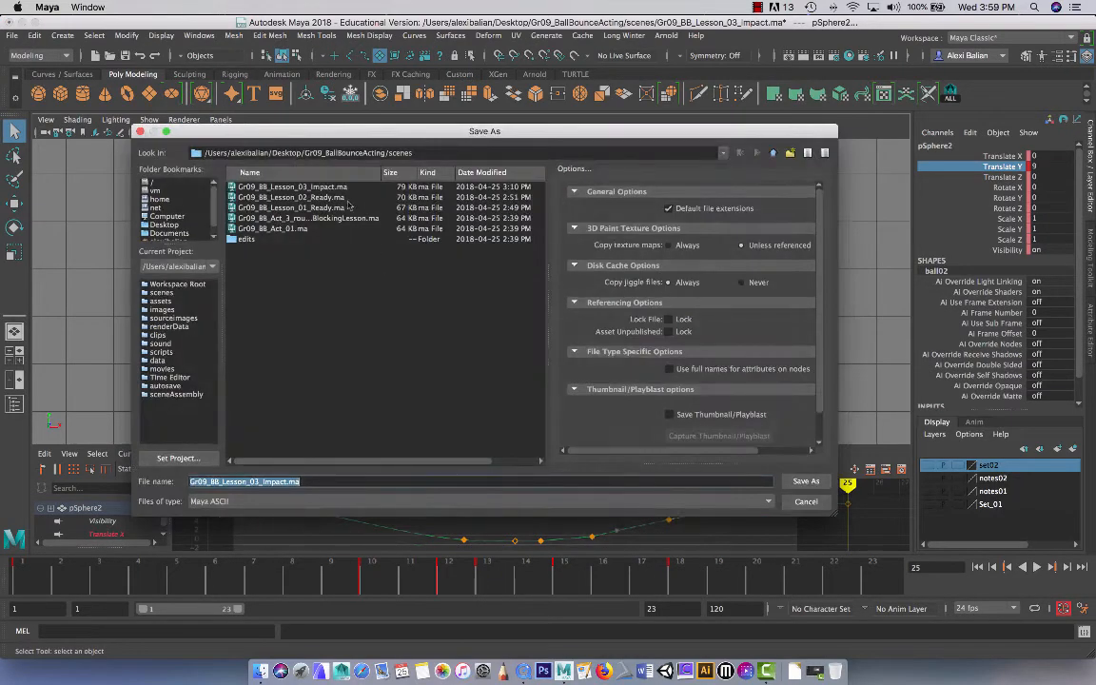
click(314, 187)
click(258, 481)
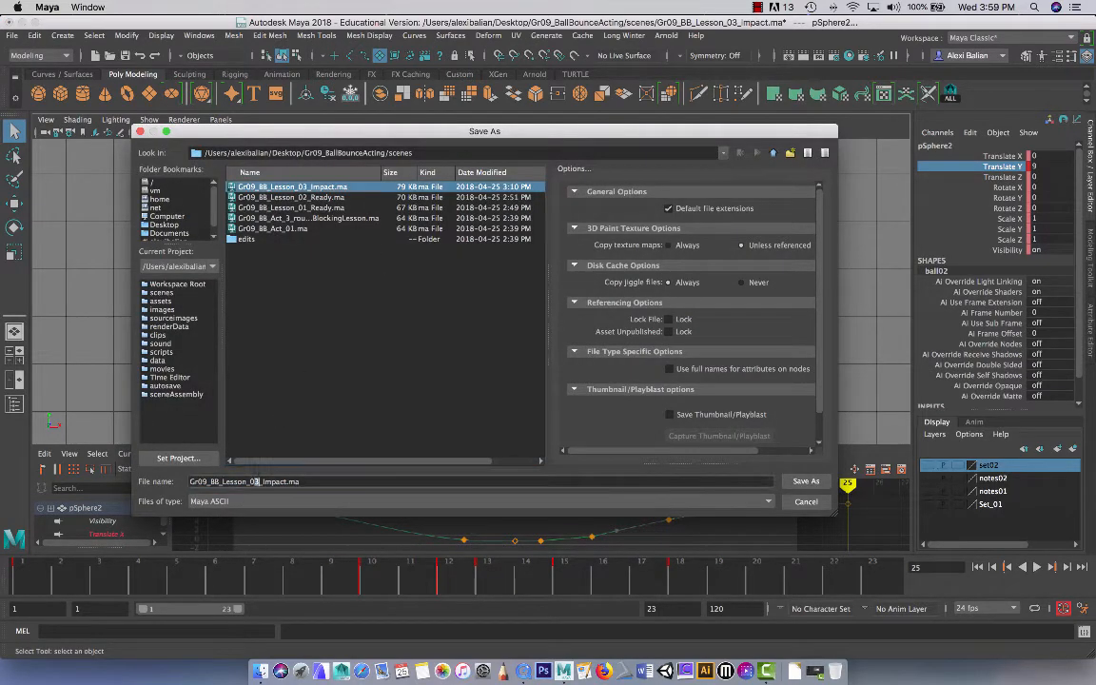
key(BackSpace)
text(4)
key(Return)
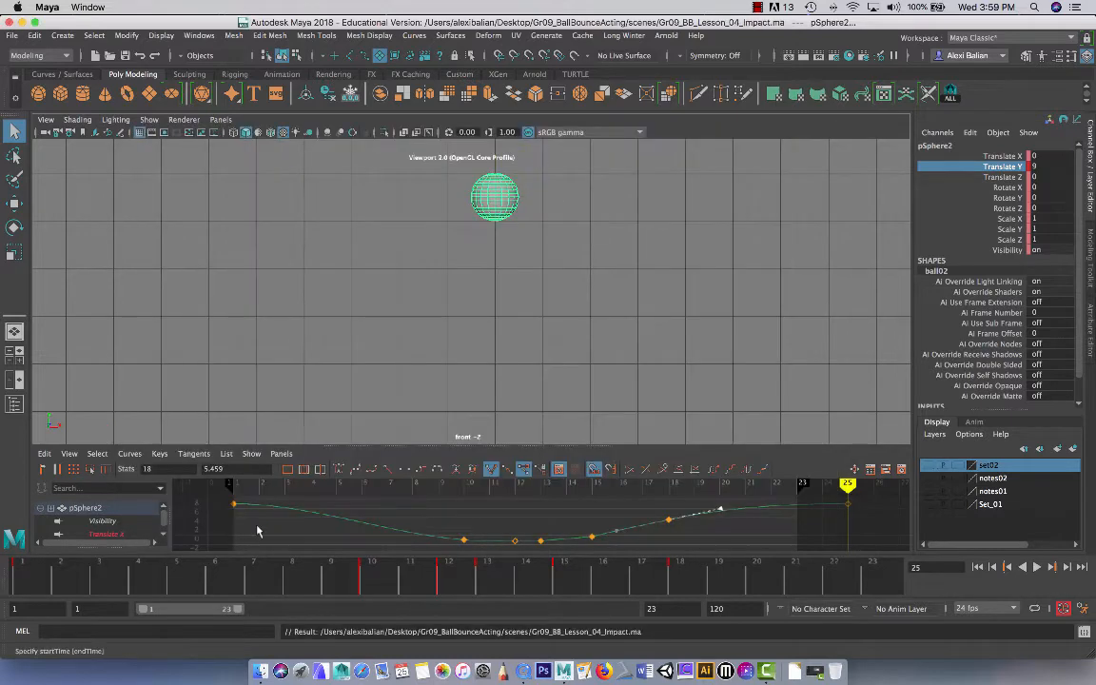
Step: Playblast the bounce to a movie file named Gr09_BB_Lesson_04_SQUASHSTRETCH
right_click(333, 569)
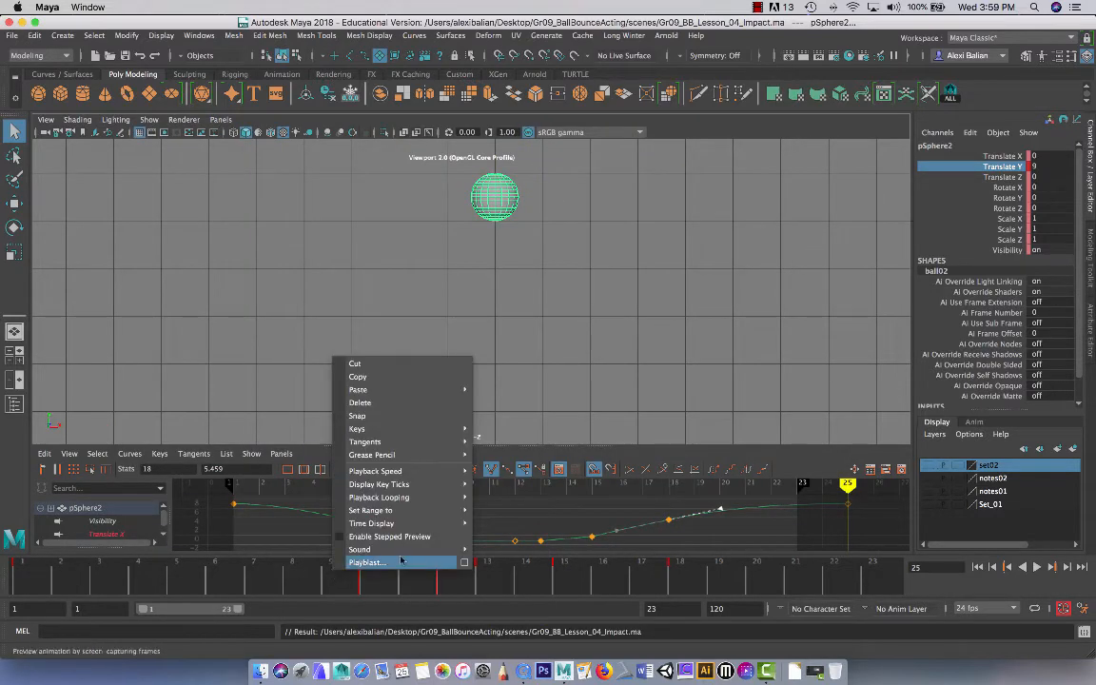
click(461, 563)
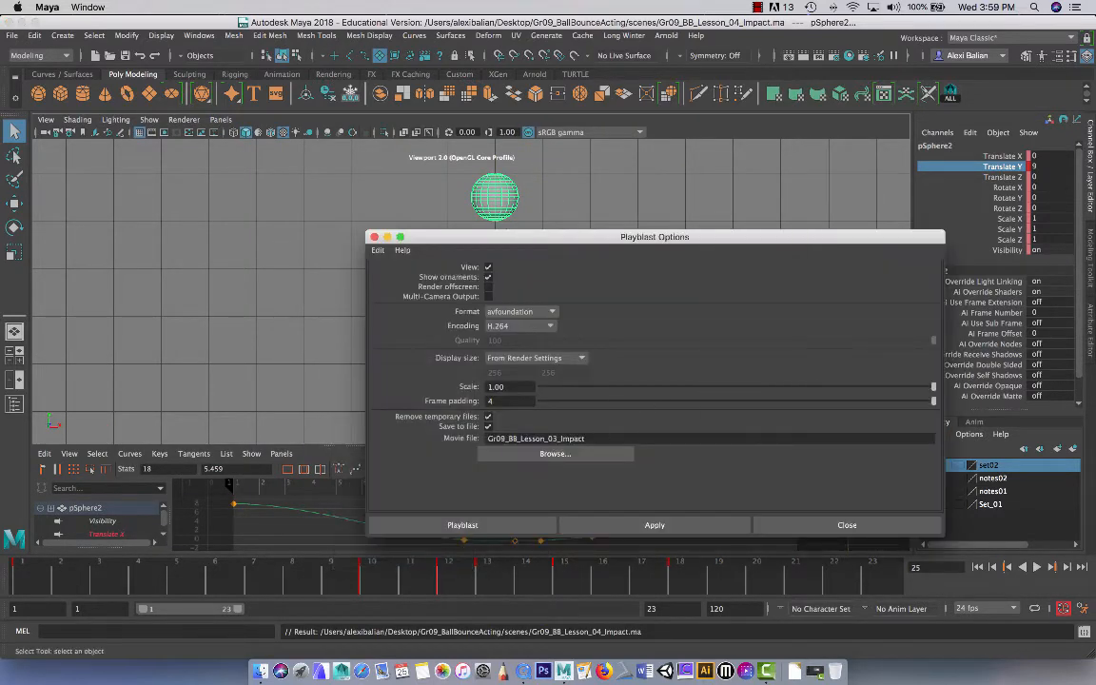
drag(585, 439, 553, 438)
text(4)
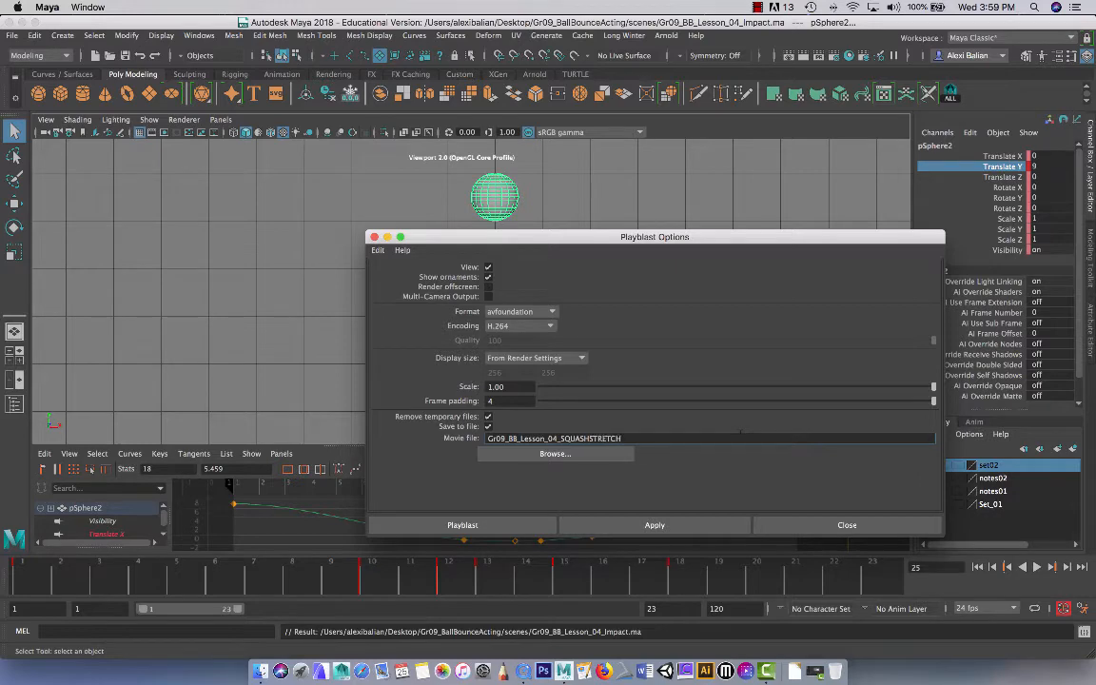
click(531, 526)
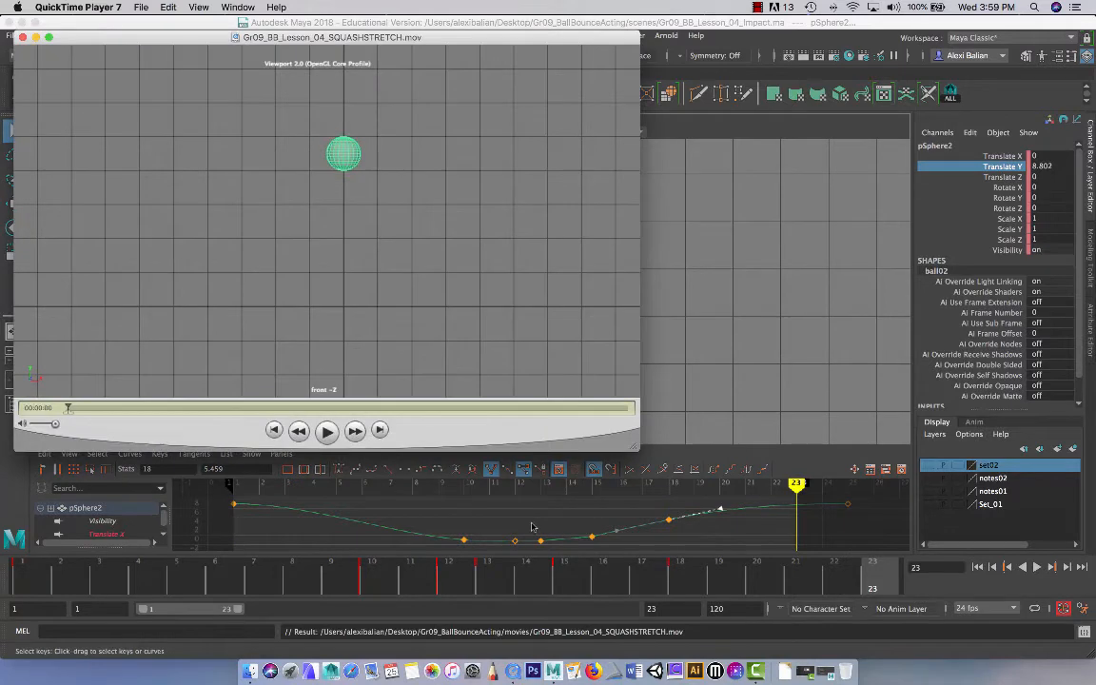
Step: Play the playblast movie to review the bounce, stop it and close the movie
click(326, 431)
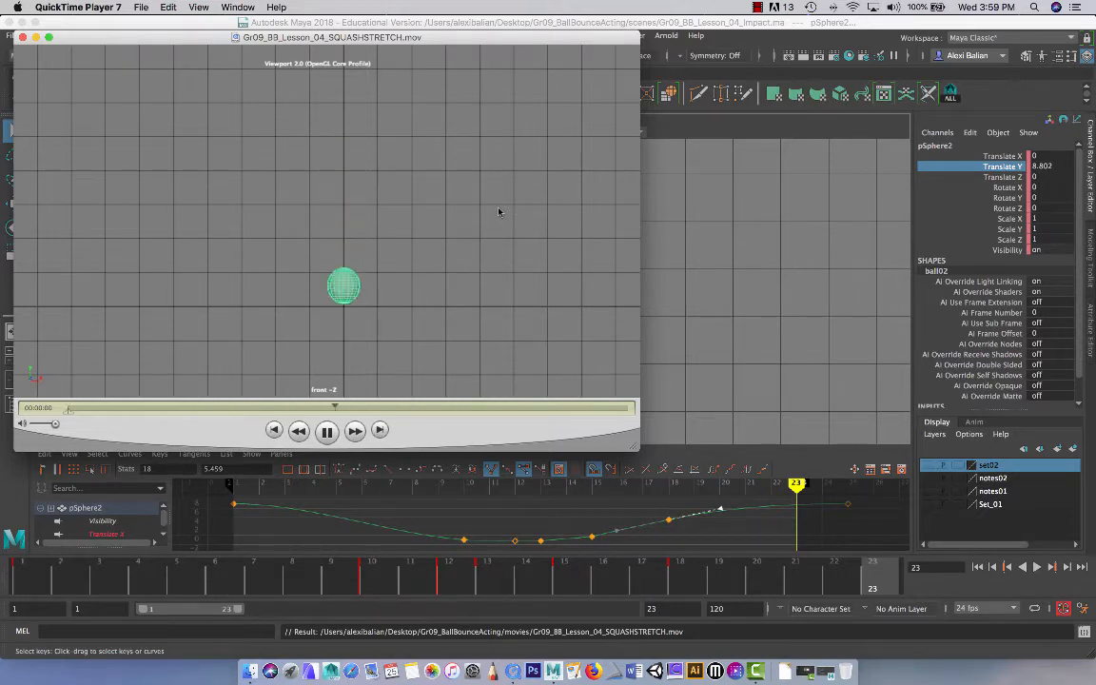
key(space)
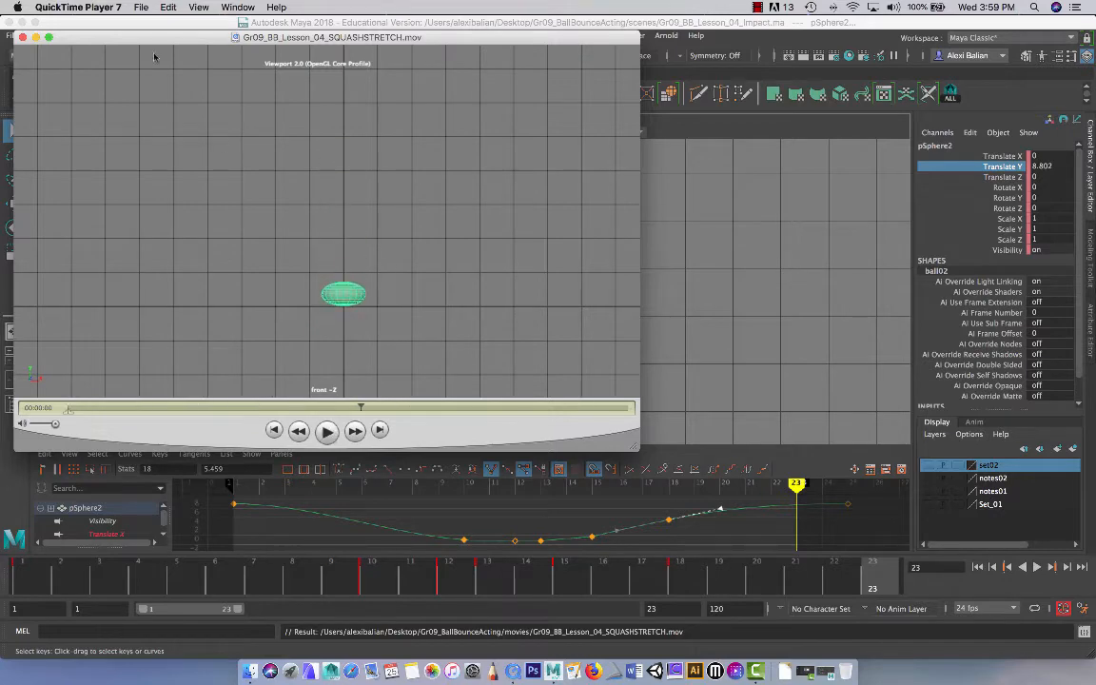
click(23, 37)
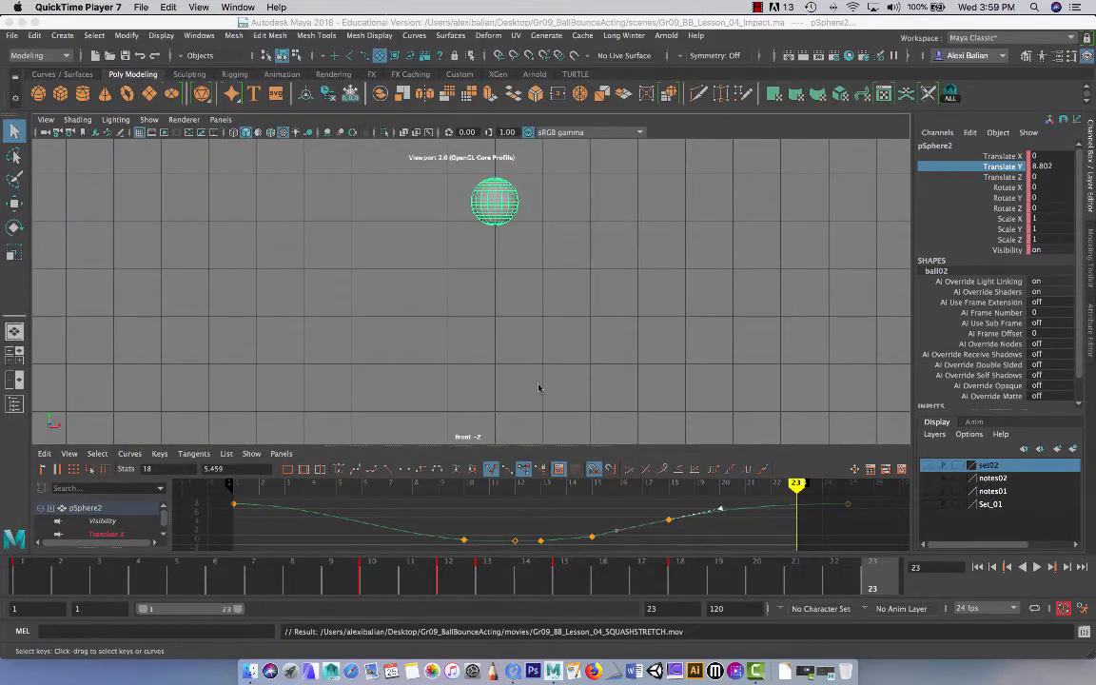
Step: On the Translate Y curve, slightly lower the frame 18 key's outgoing tangent and steepen the frame 10 key's incoming tangent
drag(501, 450, 493, 301)
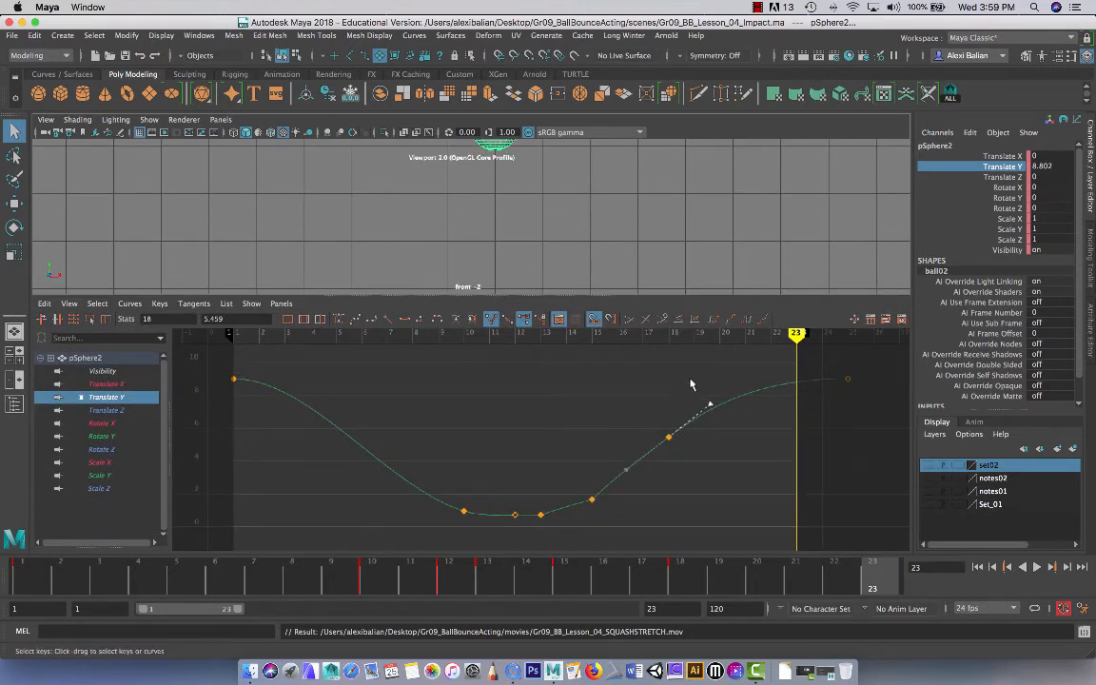
middle_drag(736, 412, 755, 405)
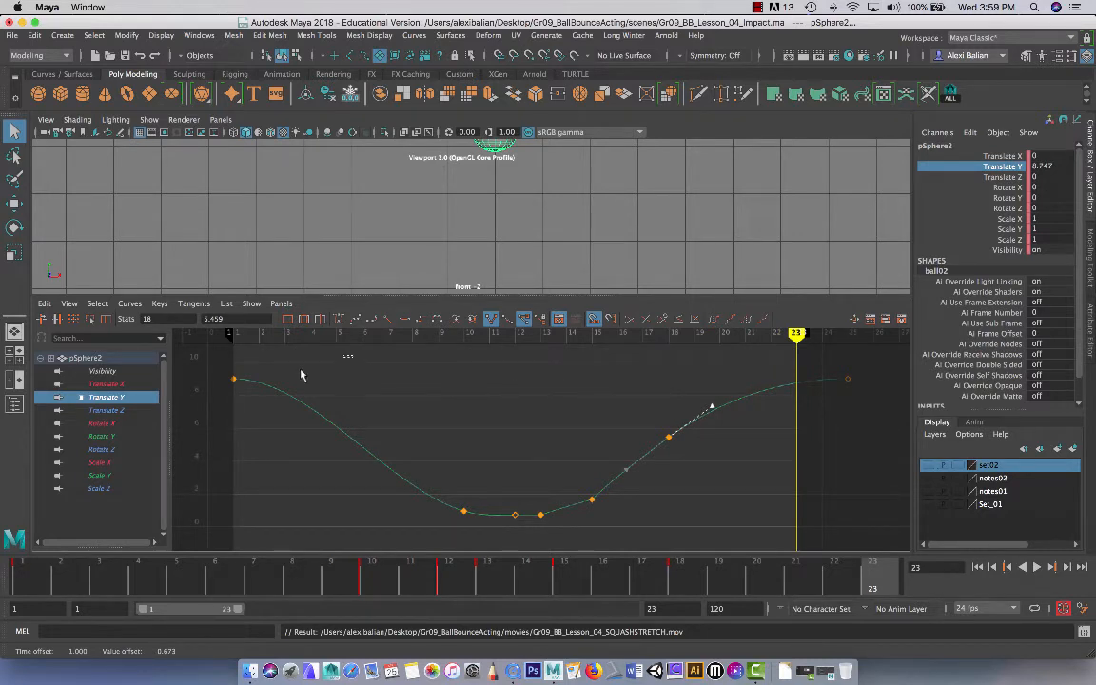
click(233, 379)
drag(452, 521, 417, 489)
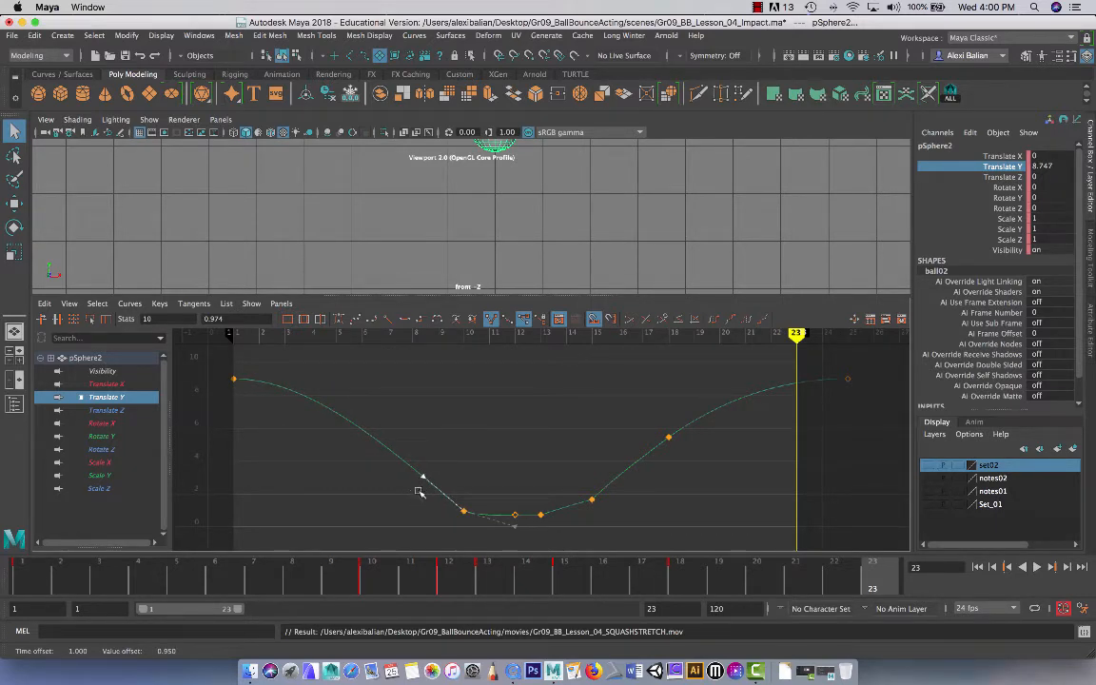
middle_drag(424, 478, 425, 477)
drag(457, 294, 456, 442)
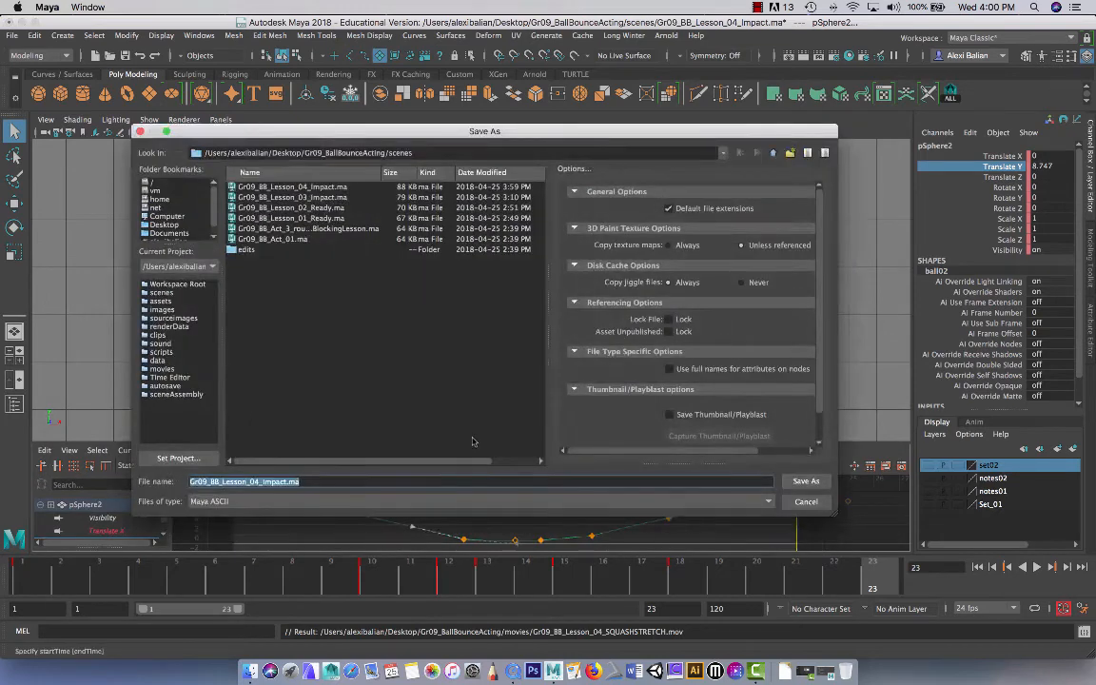
Step: Save the scene as a new version named Gr09_BB_Lesson_05_SQUASH.ma
click(254, 481)
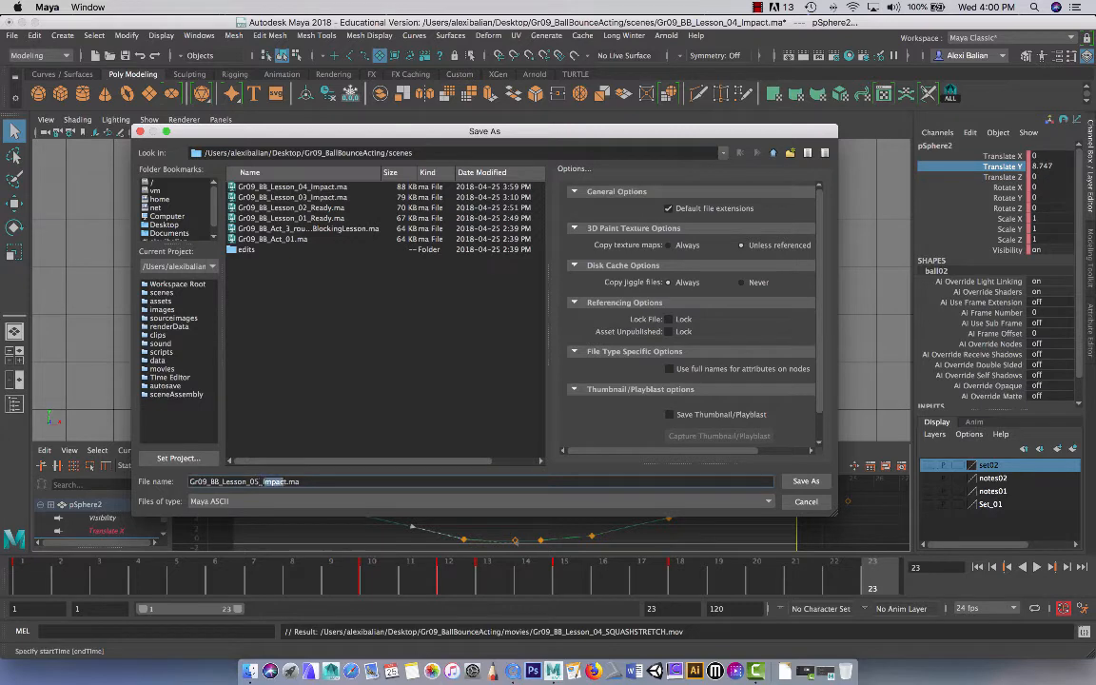
key(BackSpace)
key(Return)
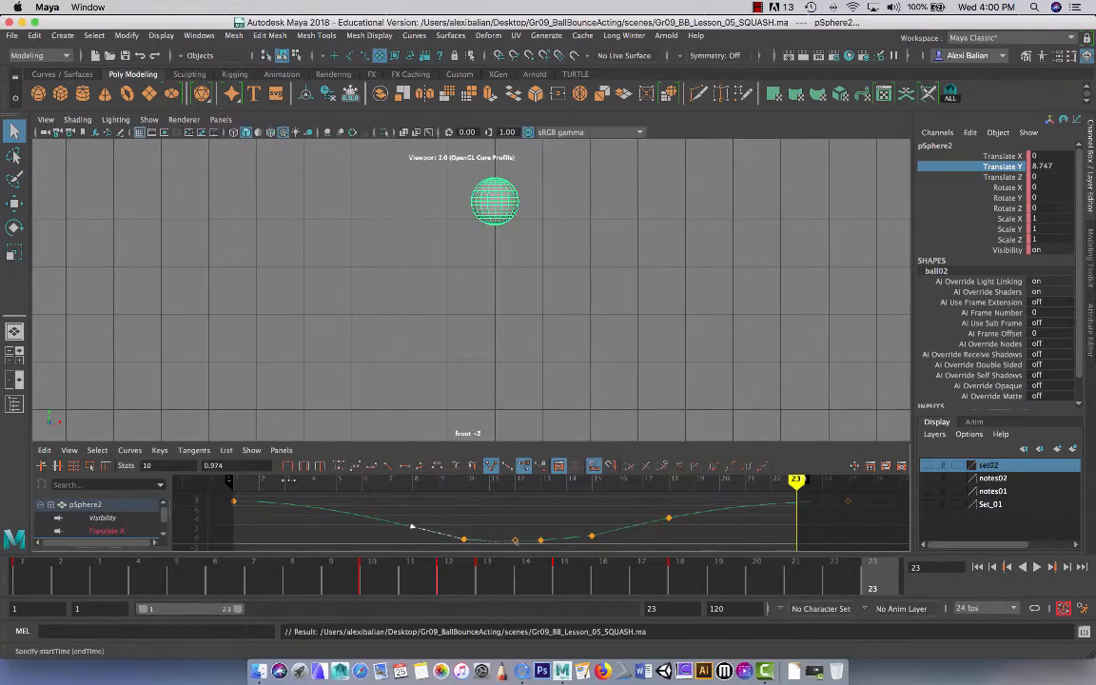
Step: Play the revised bounce in the front view to check the faster fall into contact, and stop playback
scroll(531, 299, up, 1)
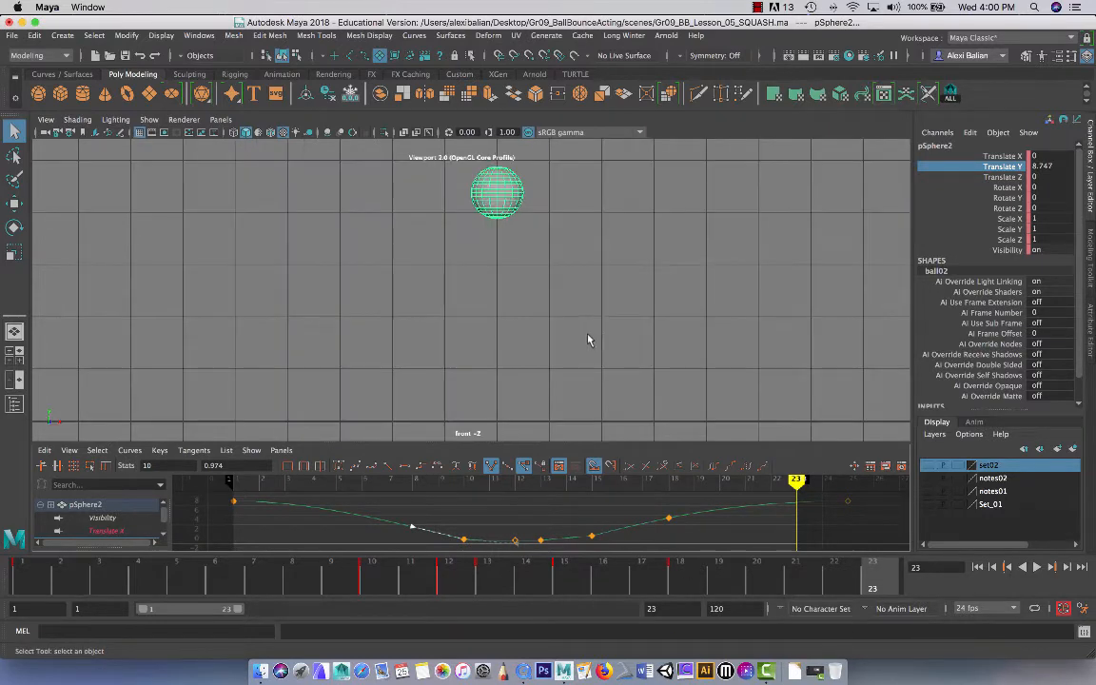
click(1037, 567)
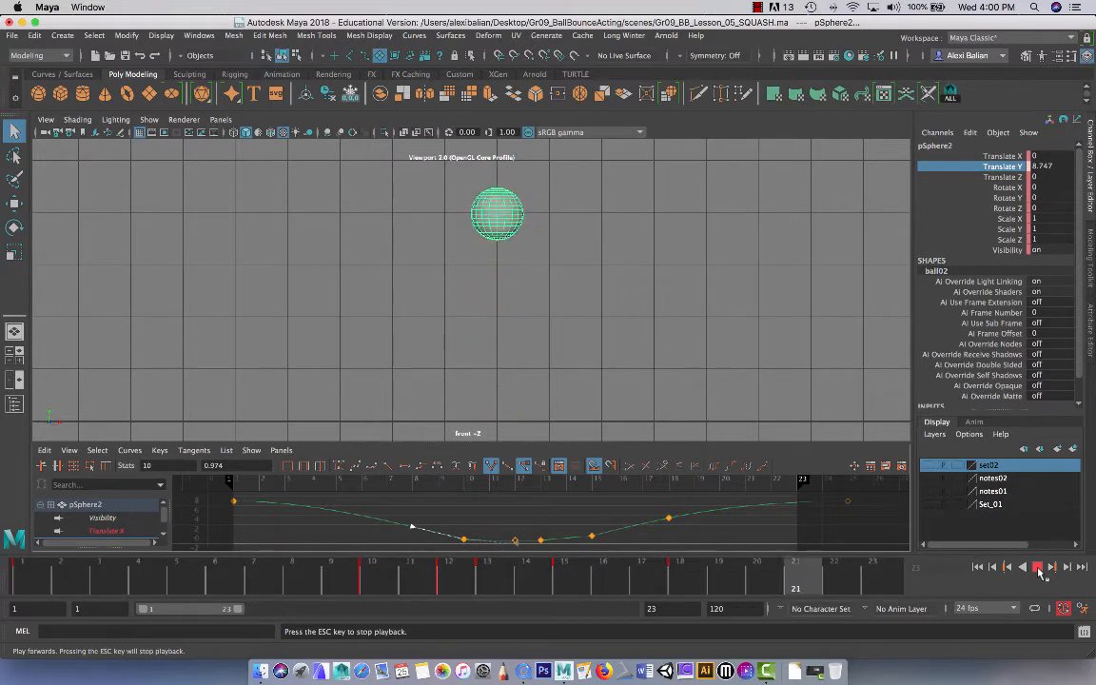
click(1039, 568)
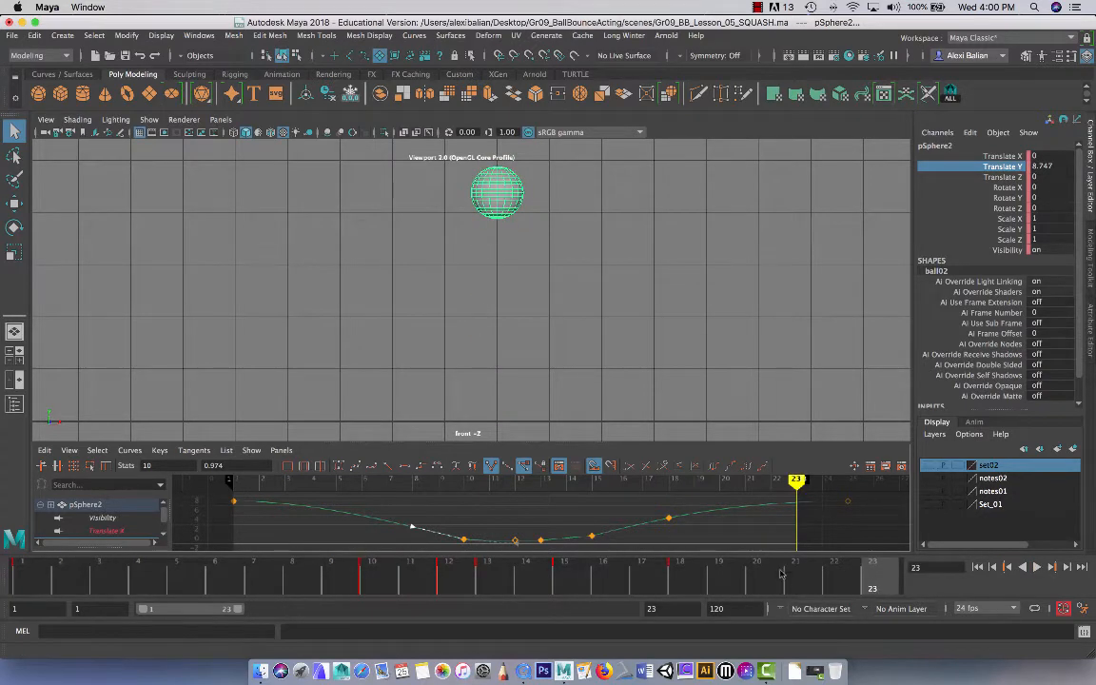
Step: Playblast the revised bounce to a movie file named Gr09_BB_Lesson_05_SQUASHSTRETCH
right_click(787, 569)
click(908, 565)
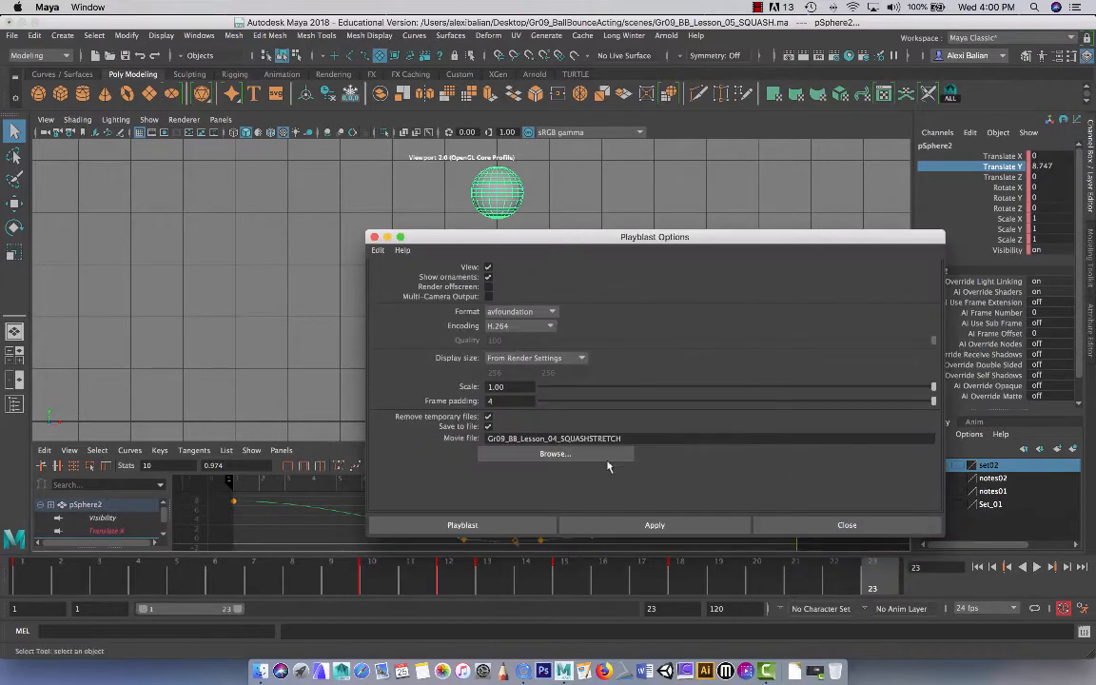
click(555, 439)
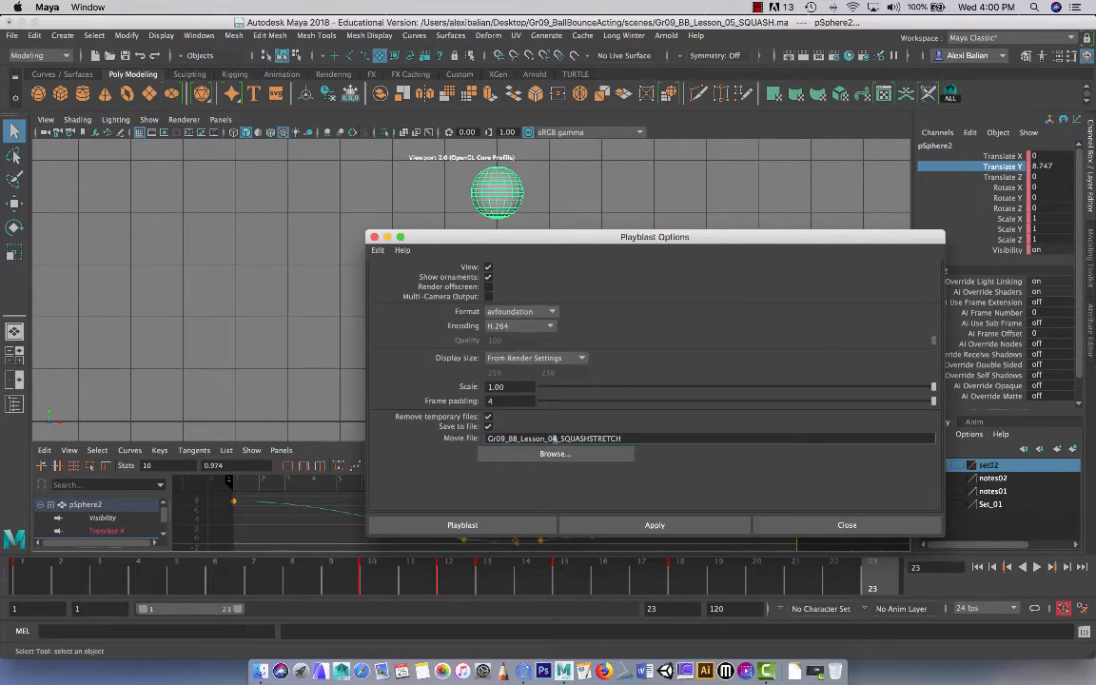
click(587, 526)
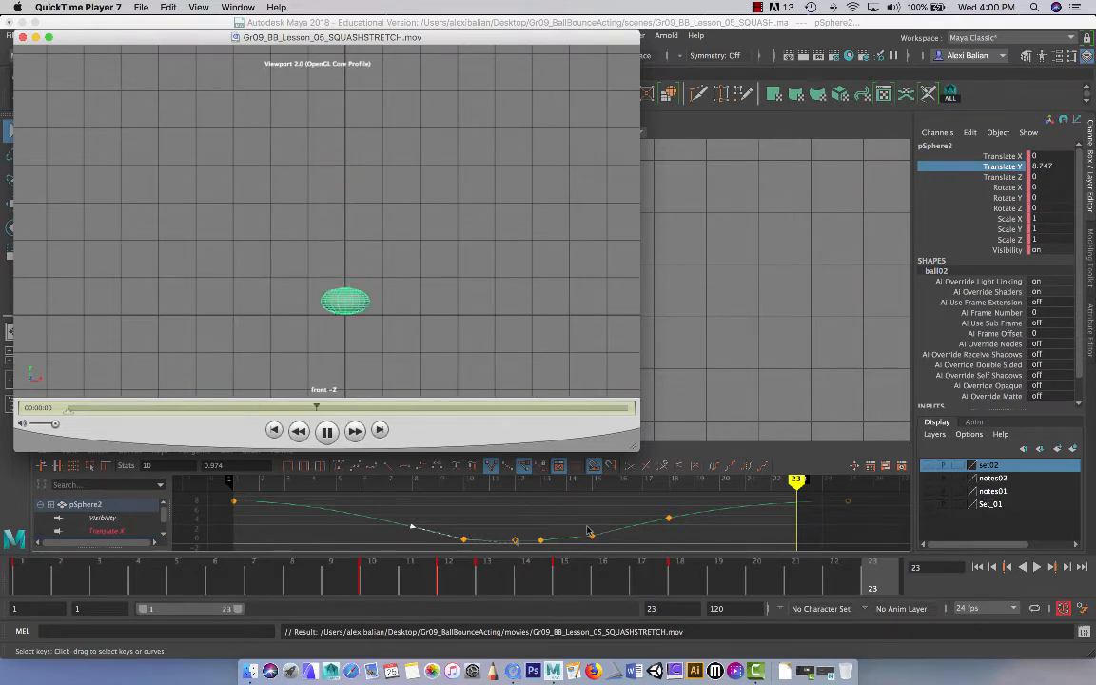
Step: Pause the playblast movie, minimise its player window and enlarge the front view in Maya
click(328, 439)
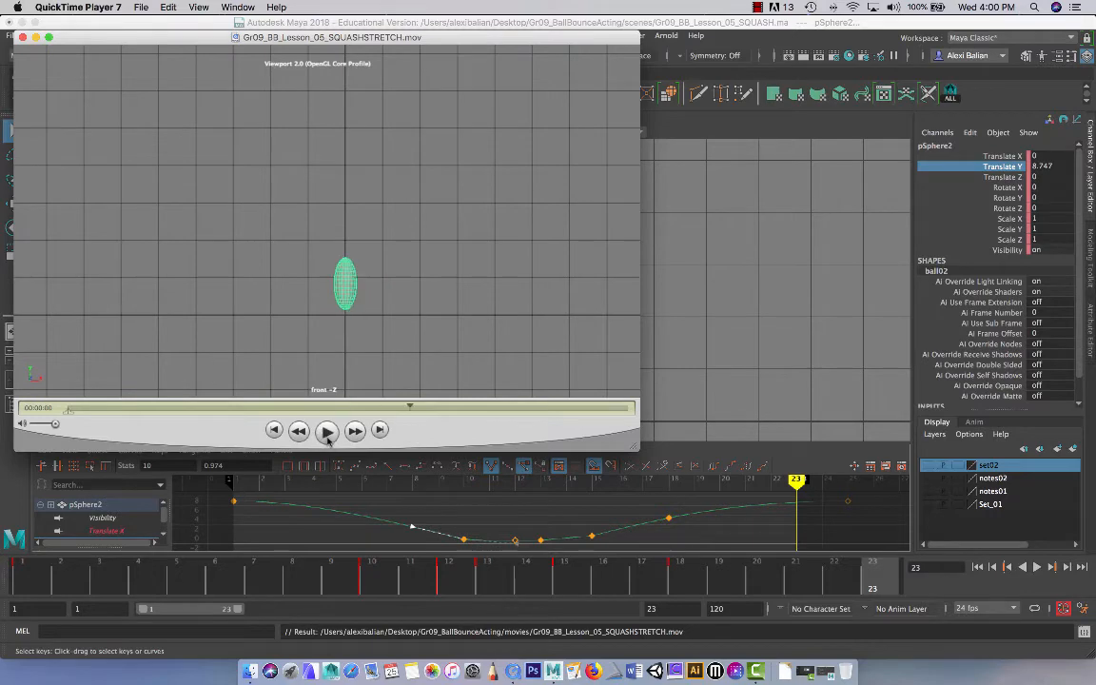
click(36, 37)
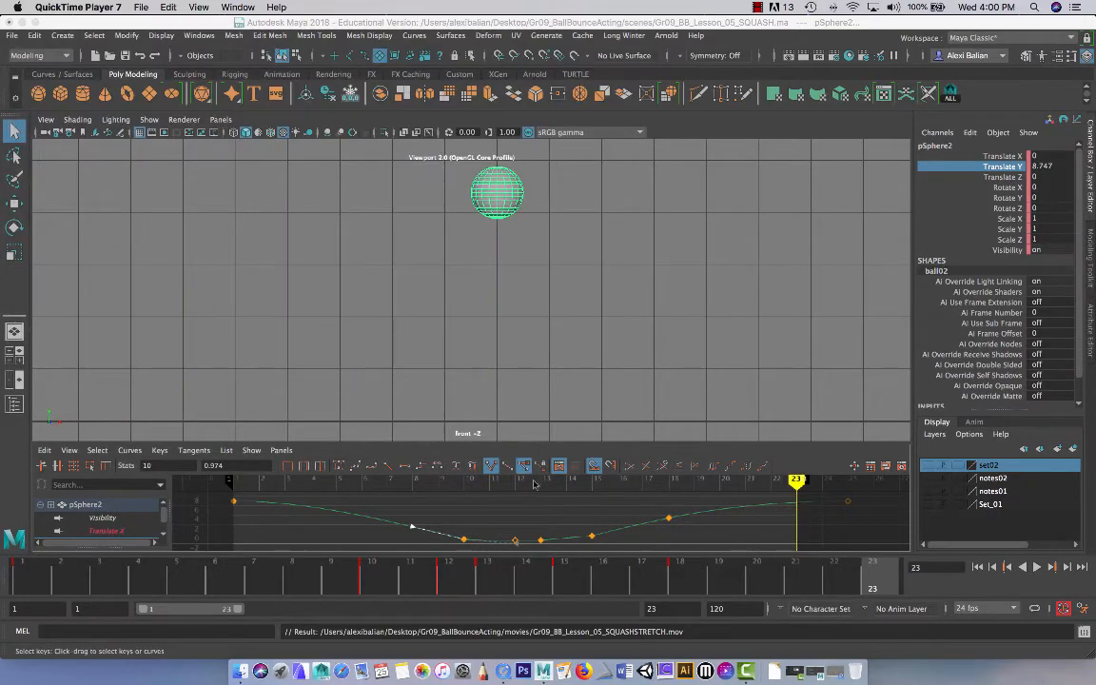
drag(515, 445, 516, 492)
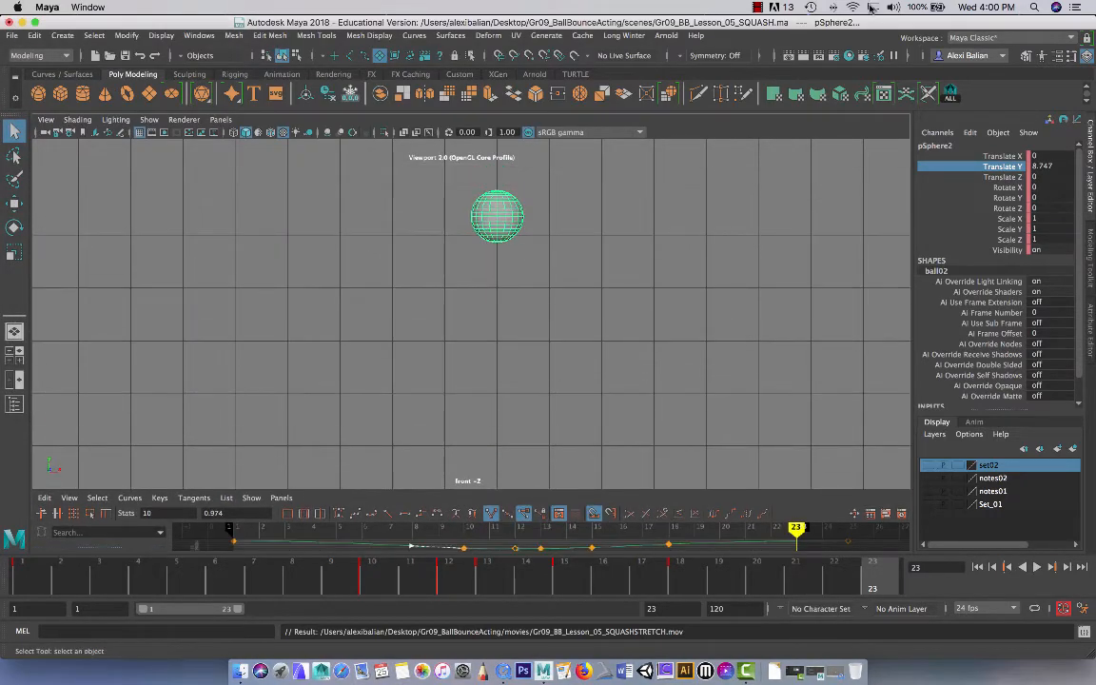
click(758, 7)
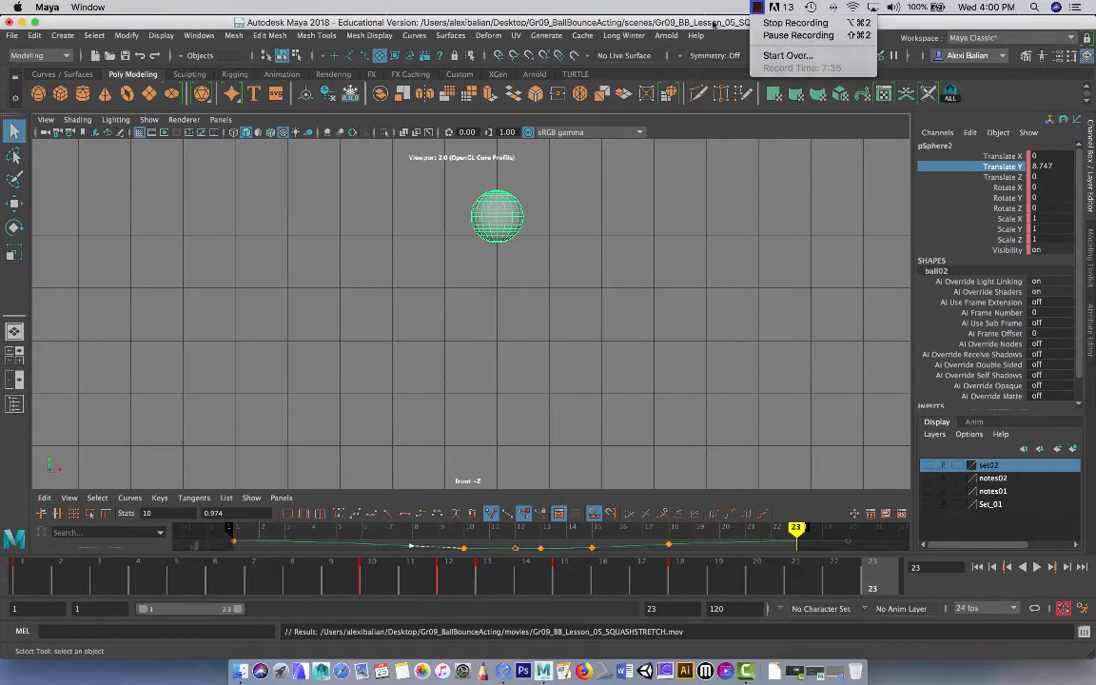
click(714, 25)
Step: Assign the green squash-and-stretch ball to a new display layer and hide that layer
scroll(578, 303, down, 4)
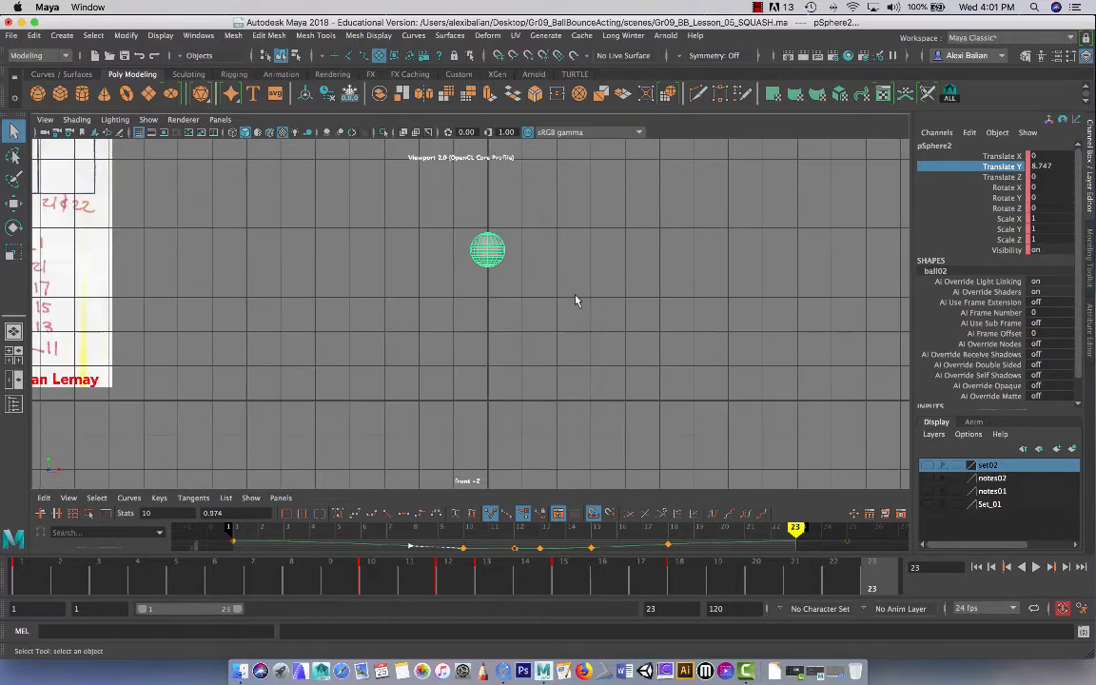
scroll(574, 300, down, 2)
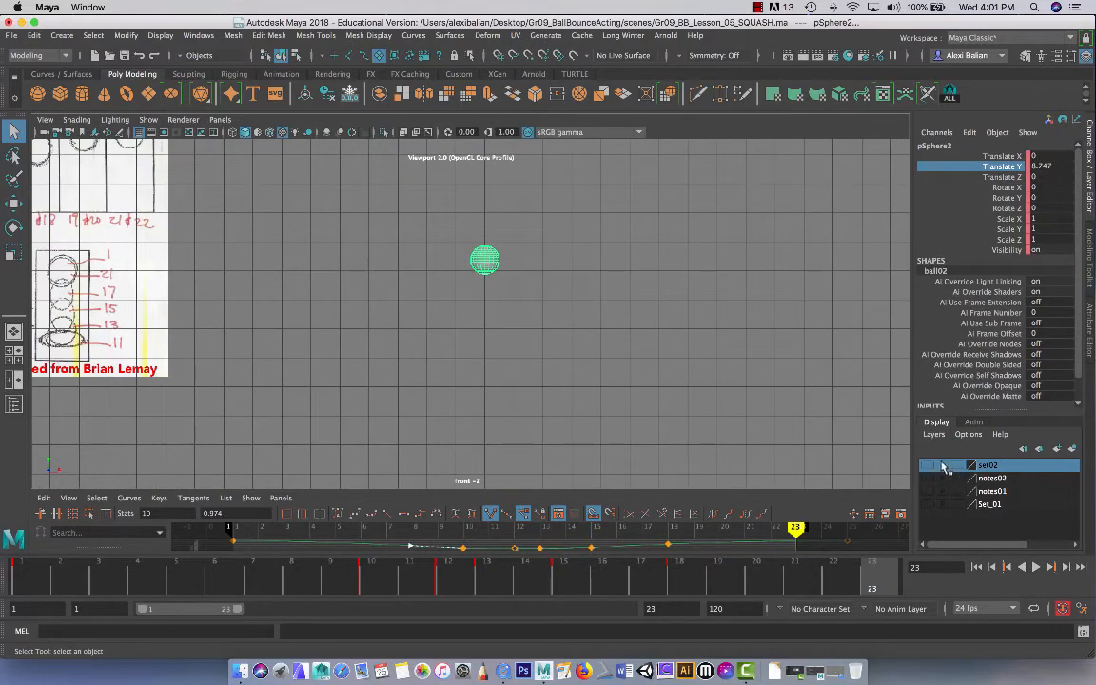
click(577, 361)
drag(431, 200, 511, 276)
click(1073, 449)
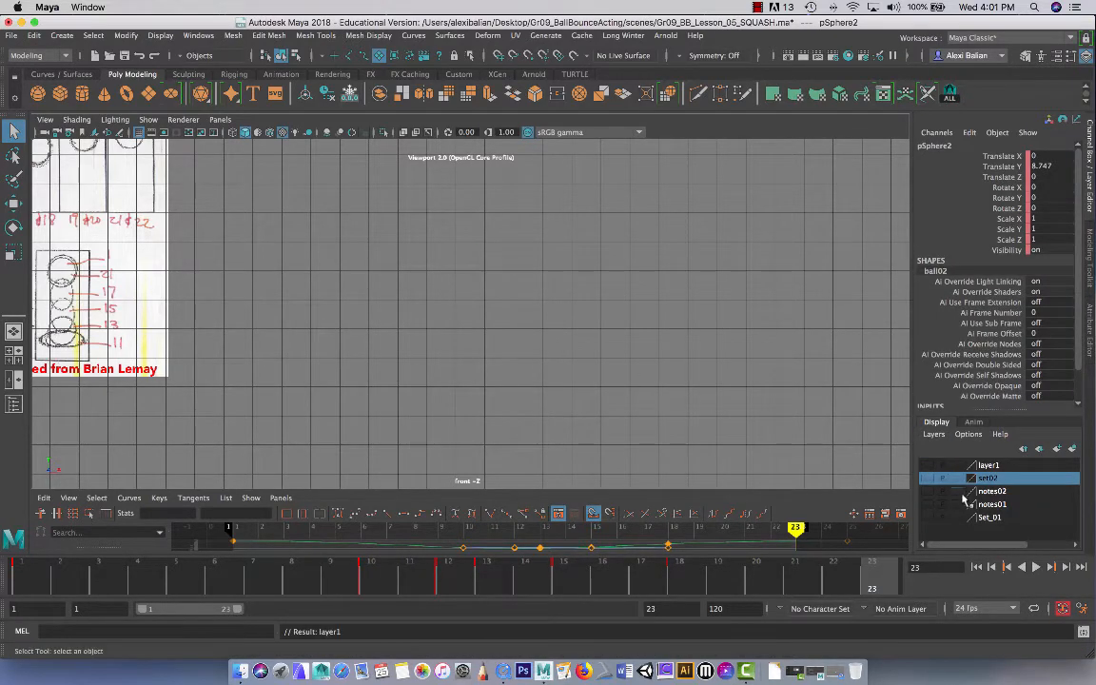
Step: Make the set02 layer visible, select its red ball and enlarge the Graph Editor to show the ball's curves
click(927, 478)
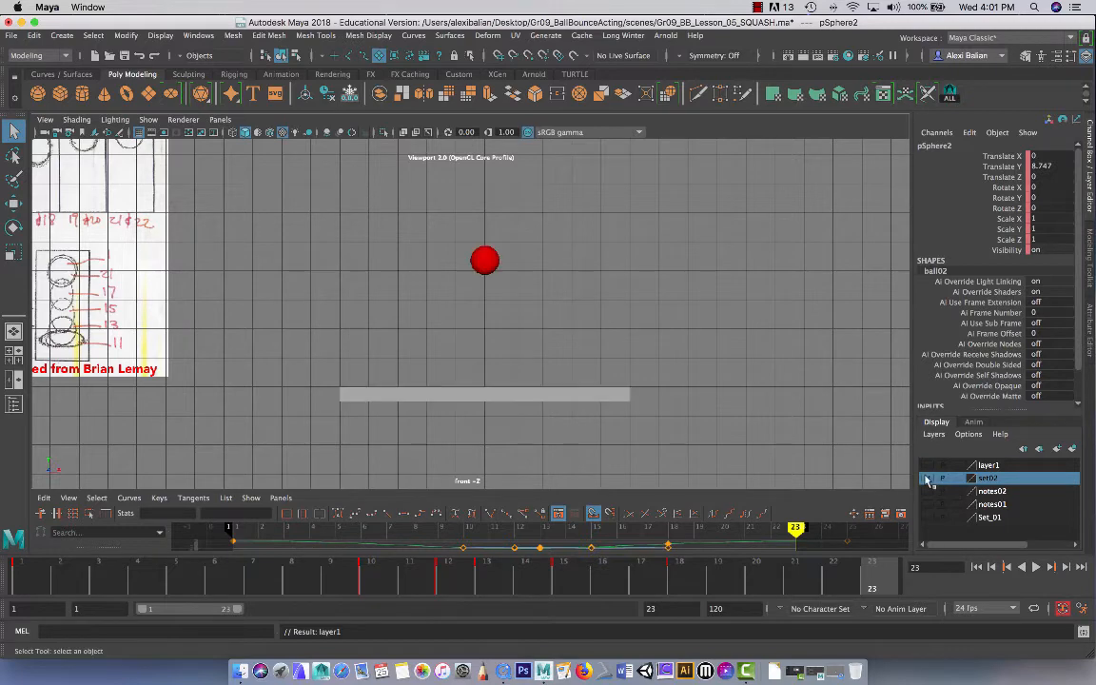
click(493, 267)
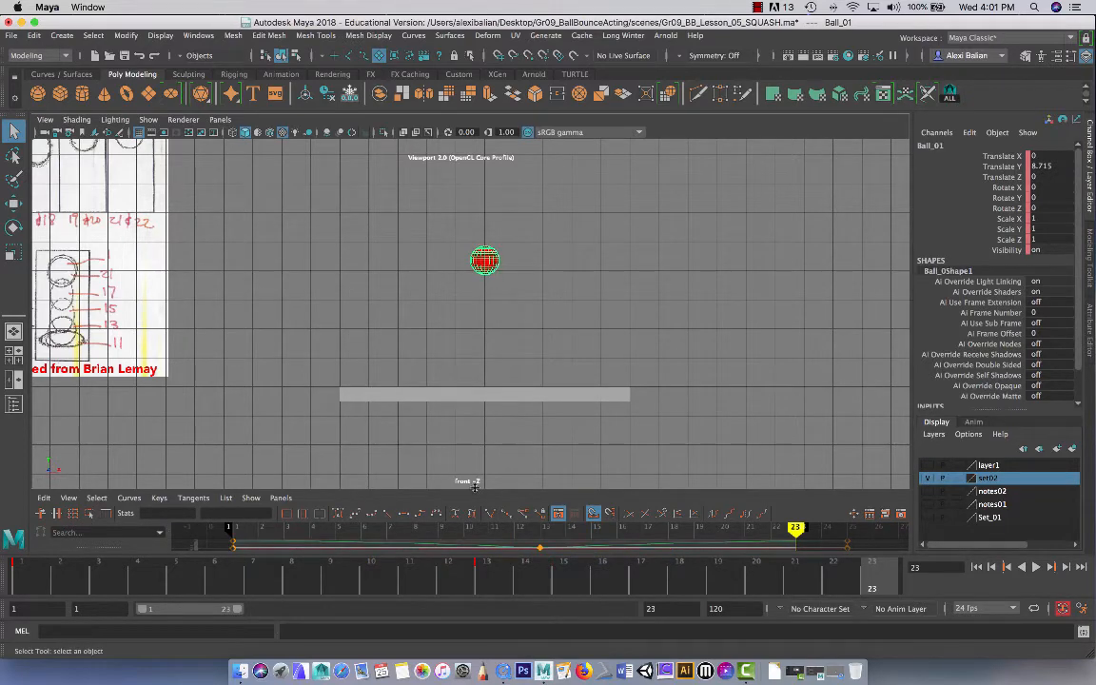
drag(475, 487, 457, 352)
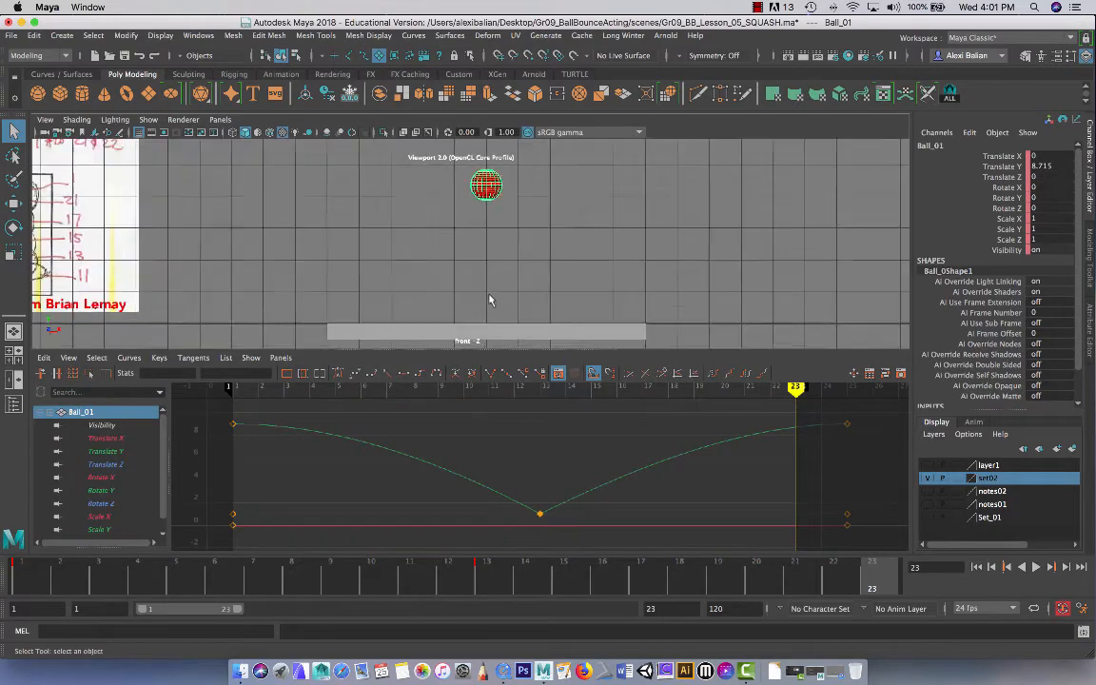
scroll(488, 301, up, 2)
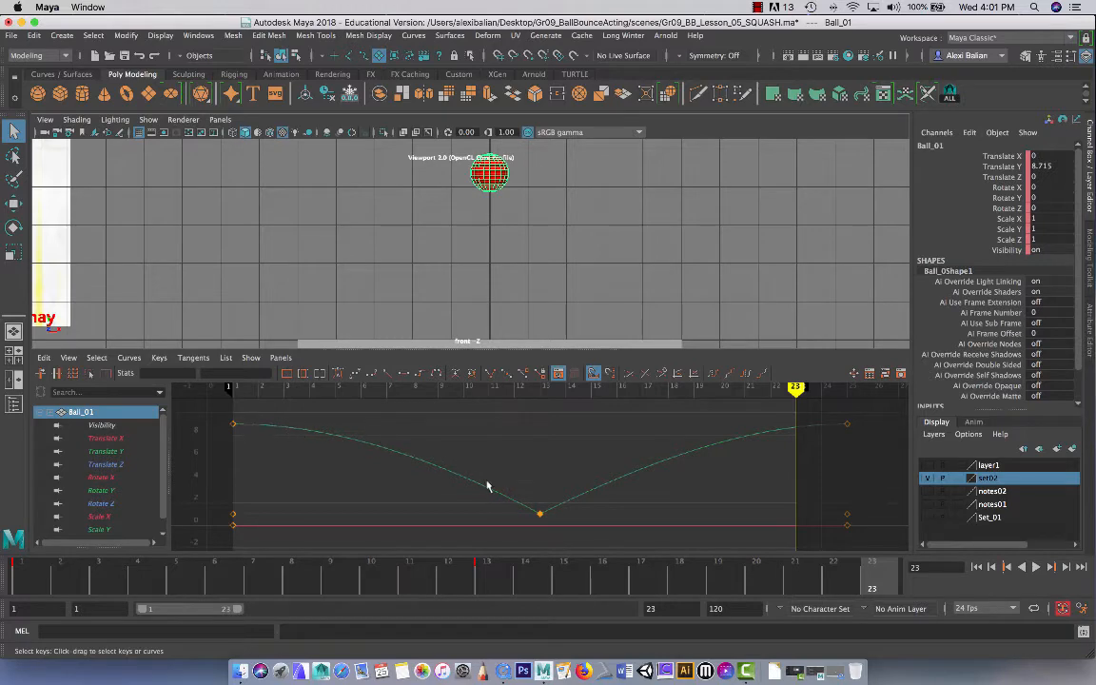
Step: Copy the red ball's contact key at frame 13
click(489, 576)
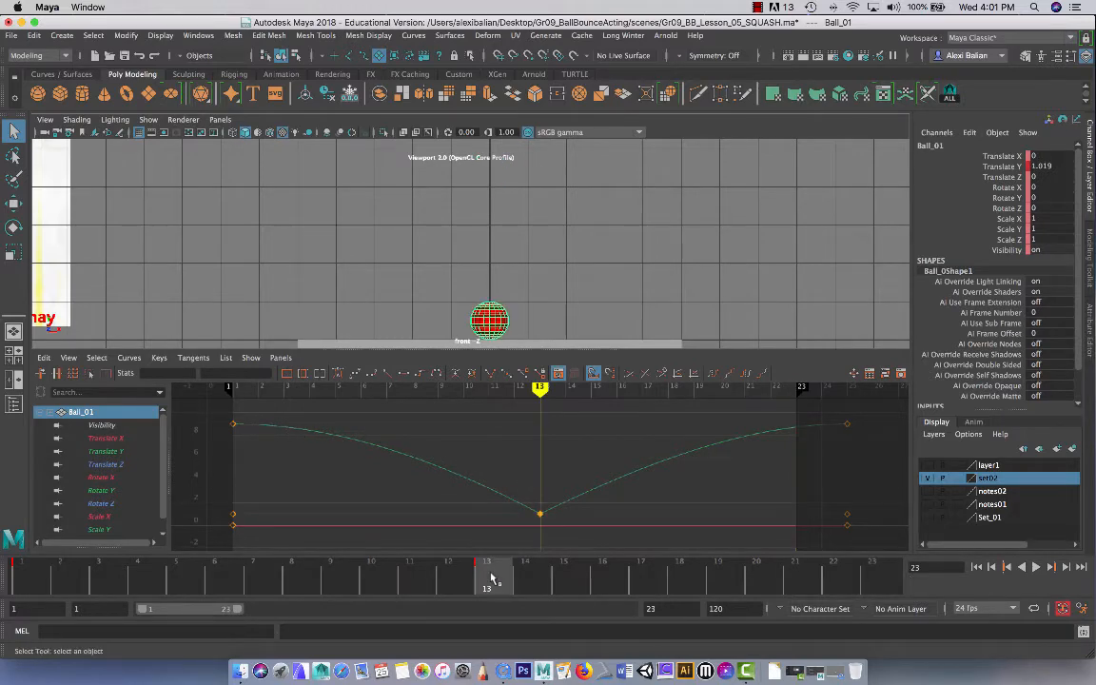
drag(523, 347, 520, 375)
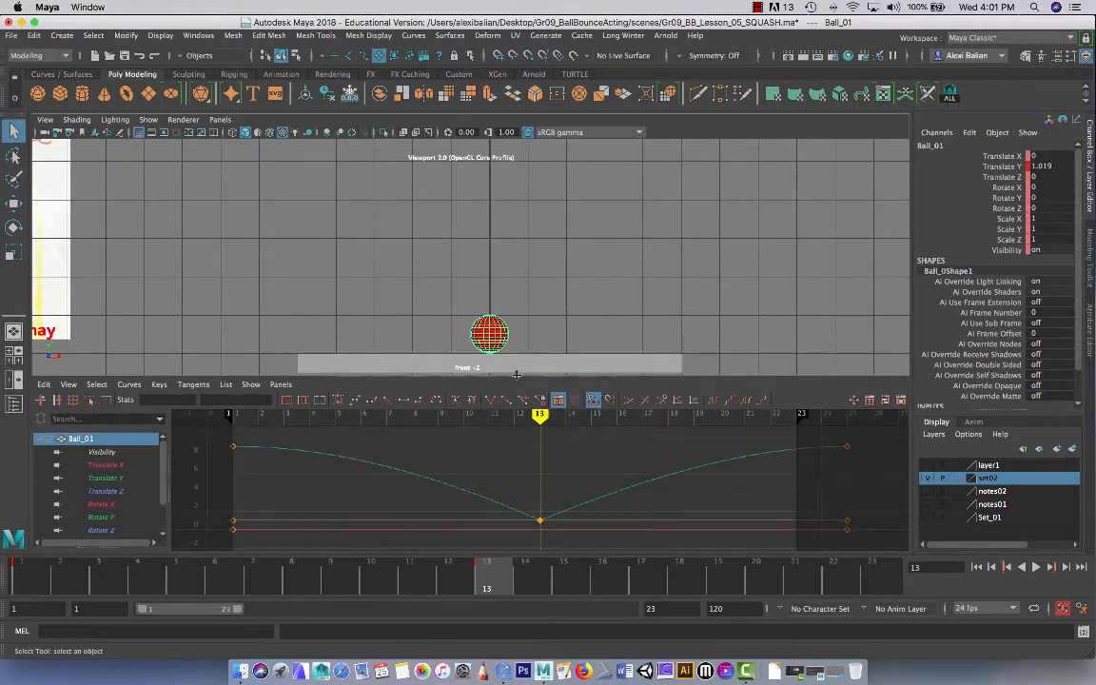
scroll(502, 307, up, 2)
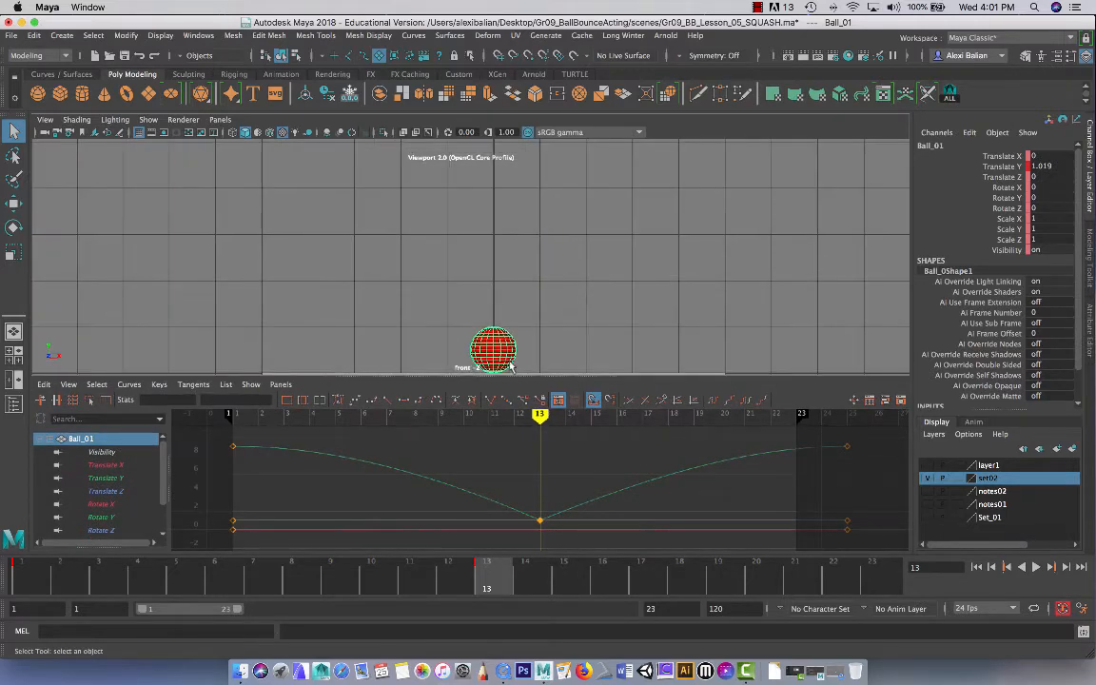
drag(510, 377, 504, 422)
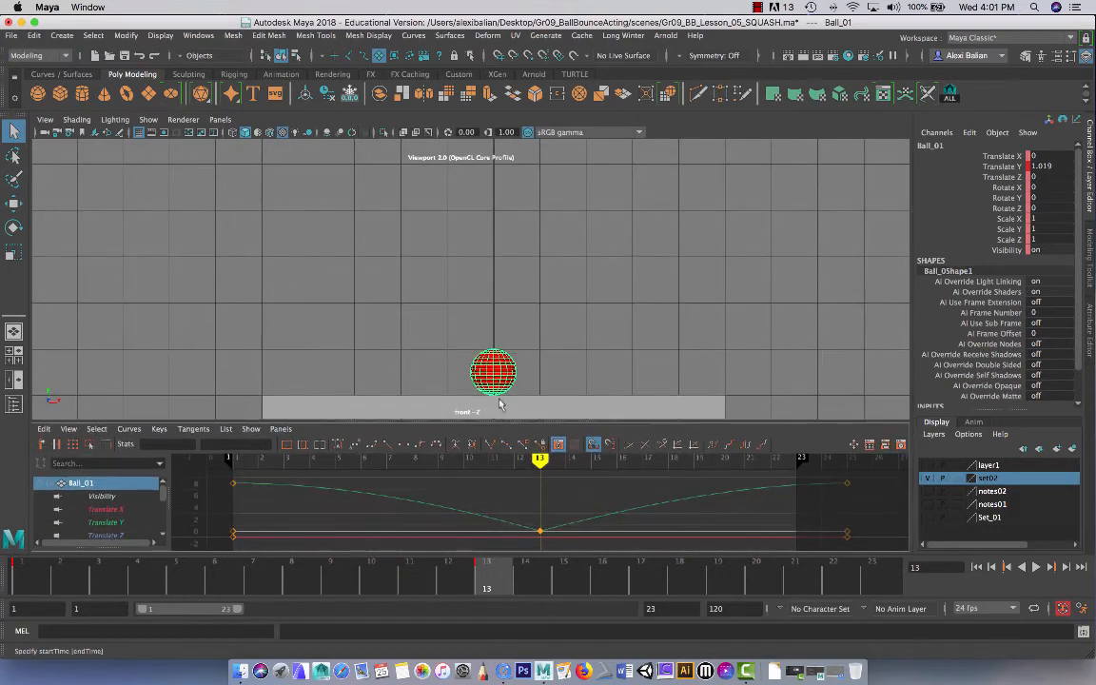
drag(57, 568, 485, 574)
right_click(485, 573)
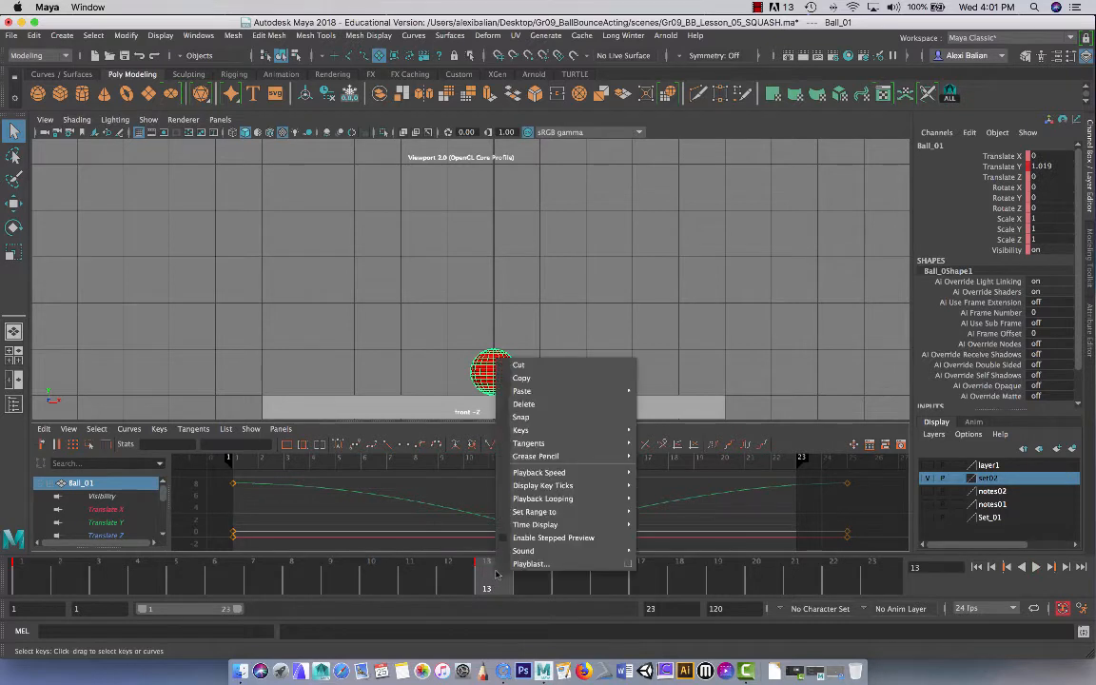
click(542, 378)
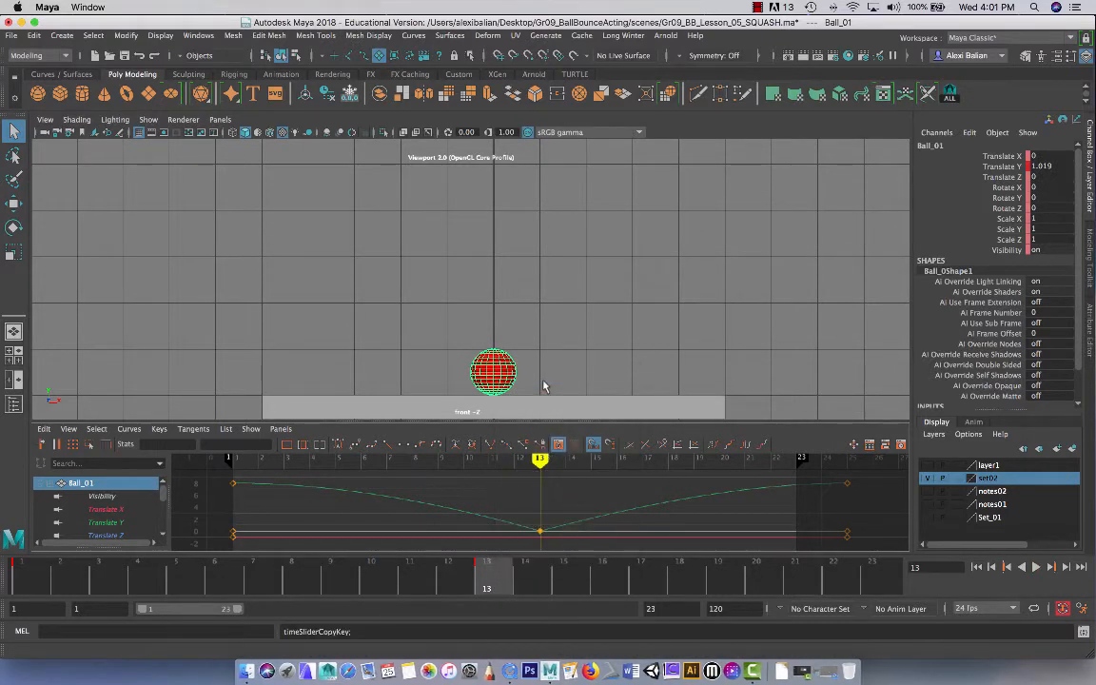
Step: Paste the copied contact key at frame 11
click(423, 581)
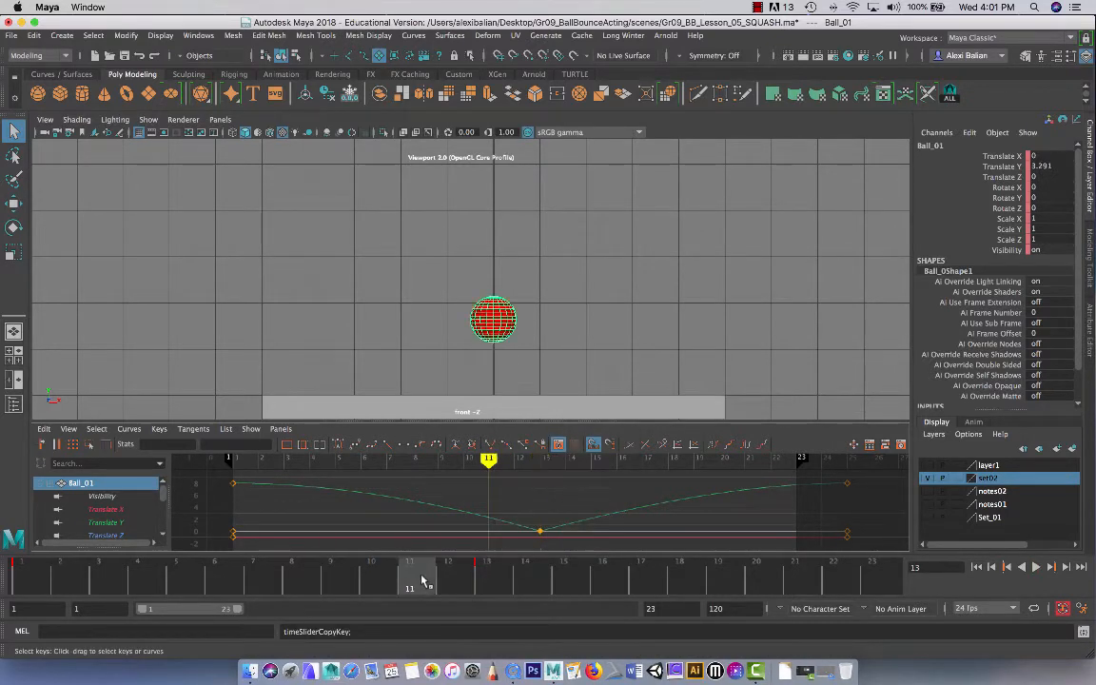
right_click(421, 580)
mouse_move(476, 394)
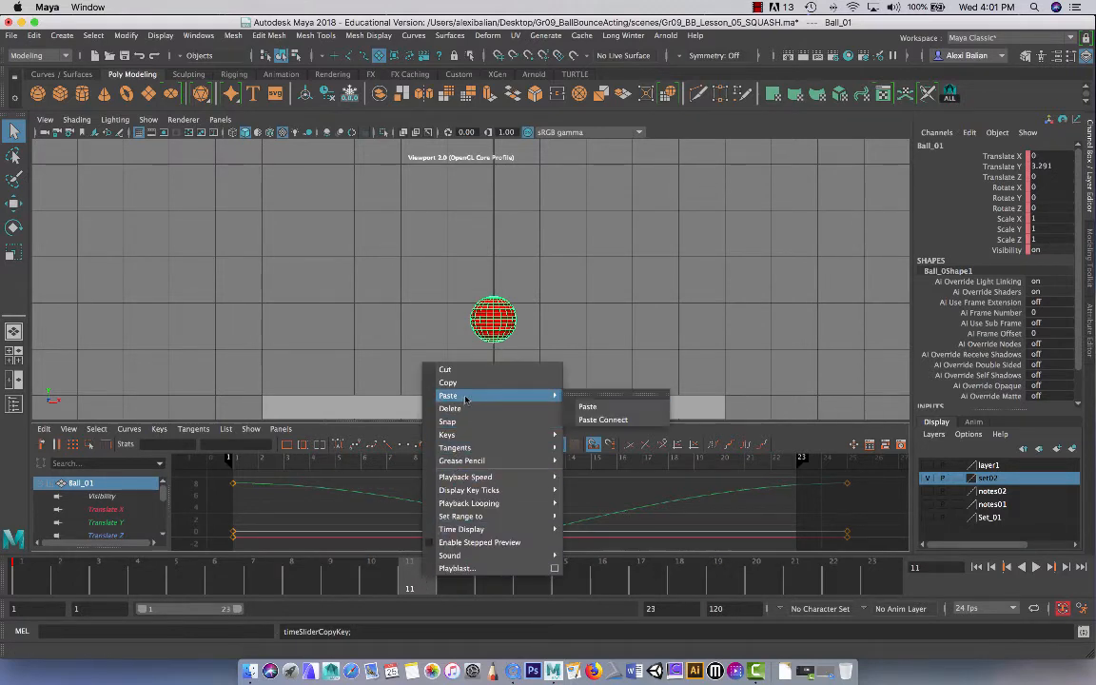
click(586, 408)
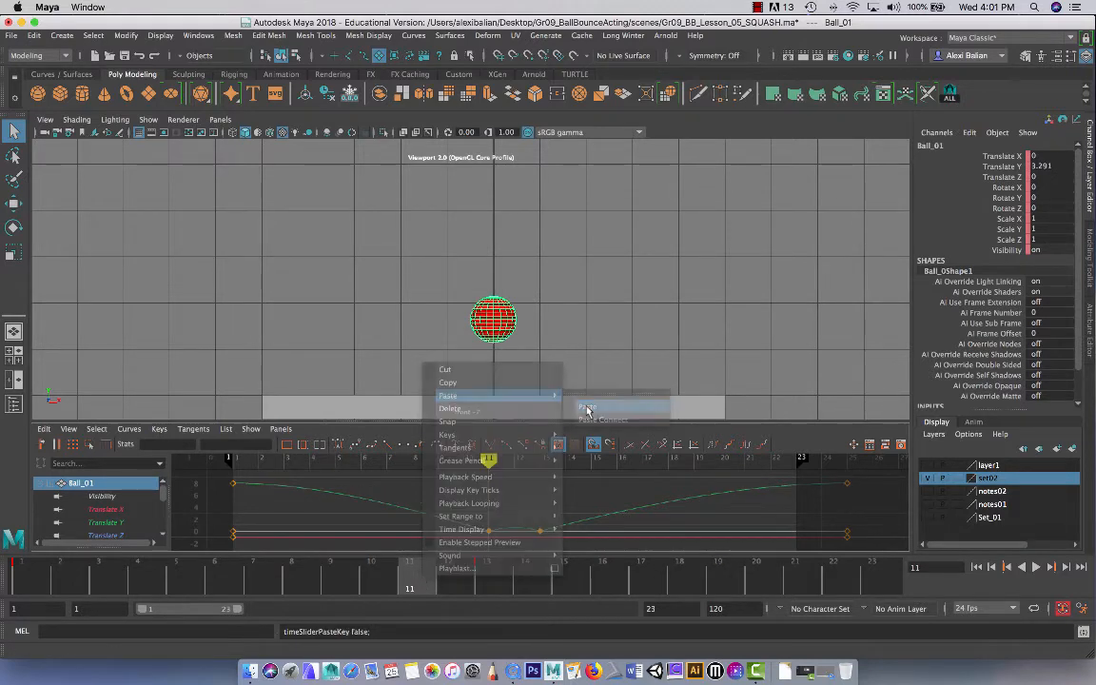
Step: Flatten the tangents of the frame 11 and frame 13 keys on the red ball's Translate Y curve
click(450, 582)
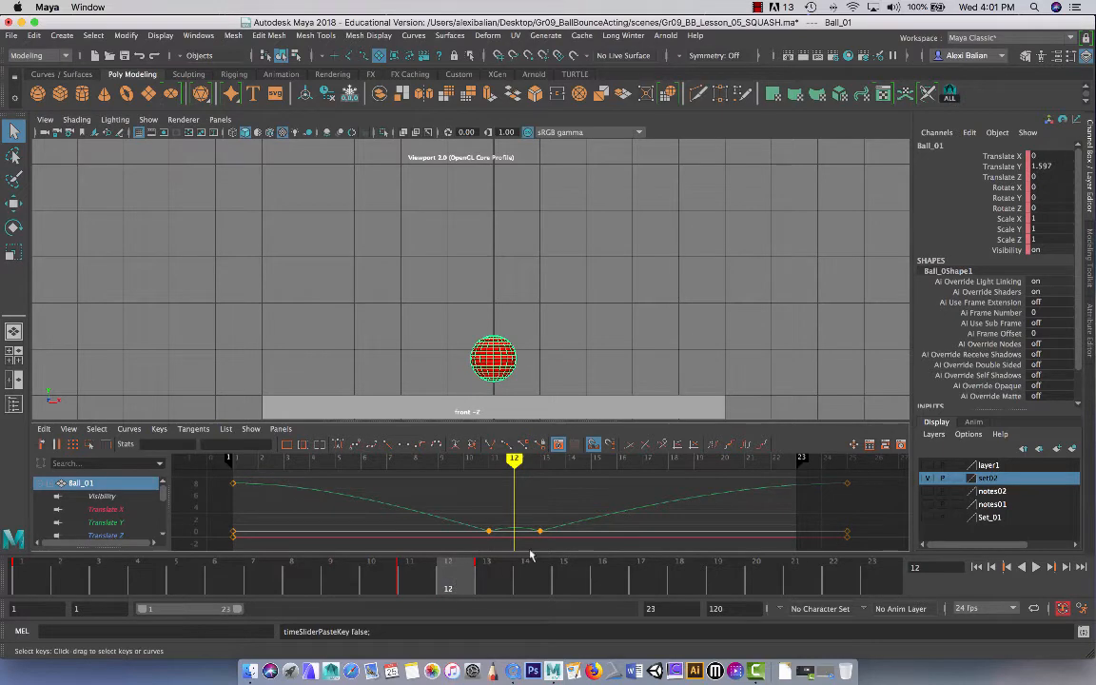
click(119, 523)
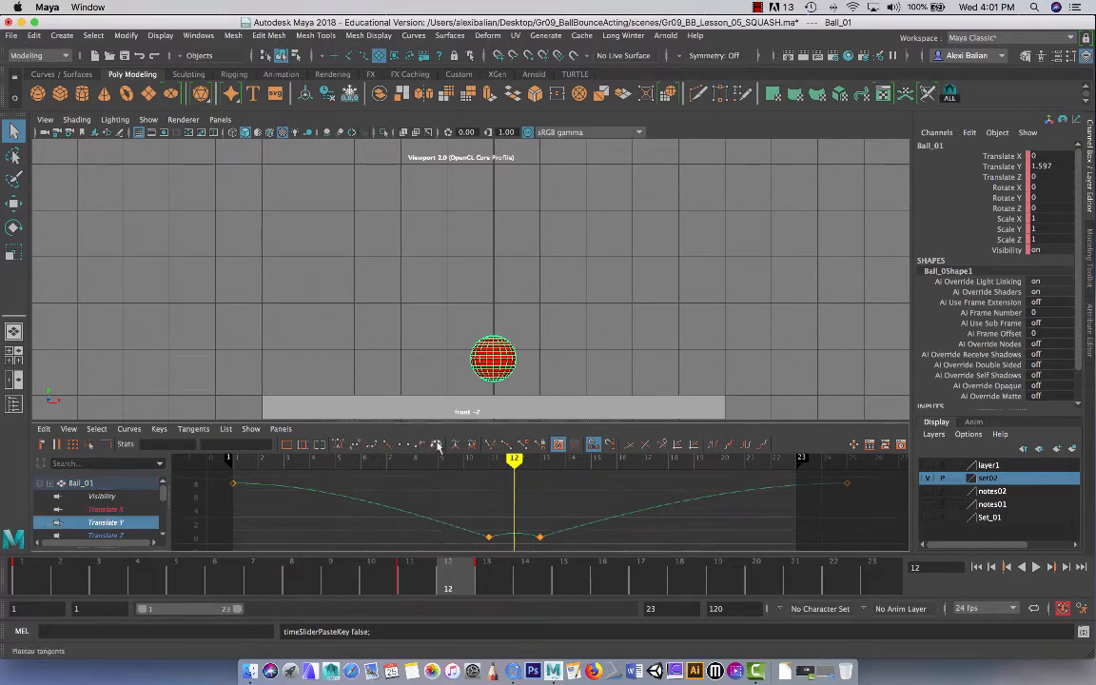
drag(423, 421, 455, 301)
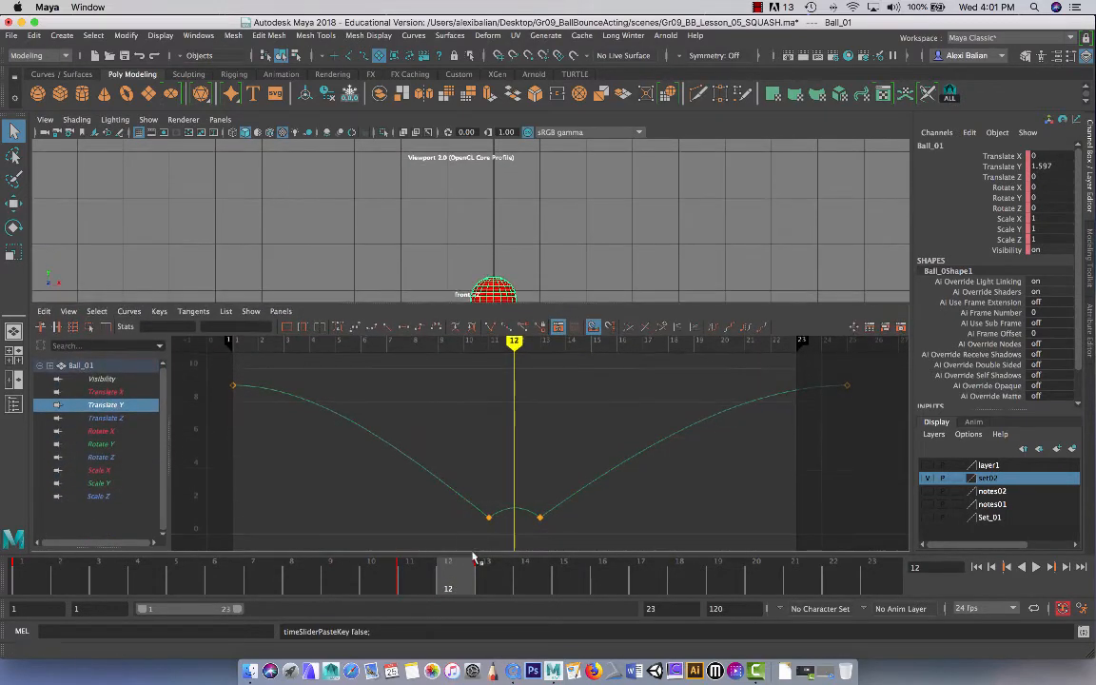
alt+middle_drag(454, 269, 451, 199)
drag(399, 584, 487, 582)
drag(473, 480, 568, 541)
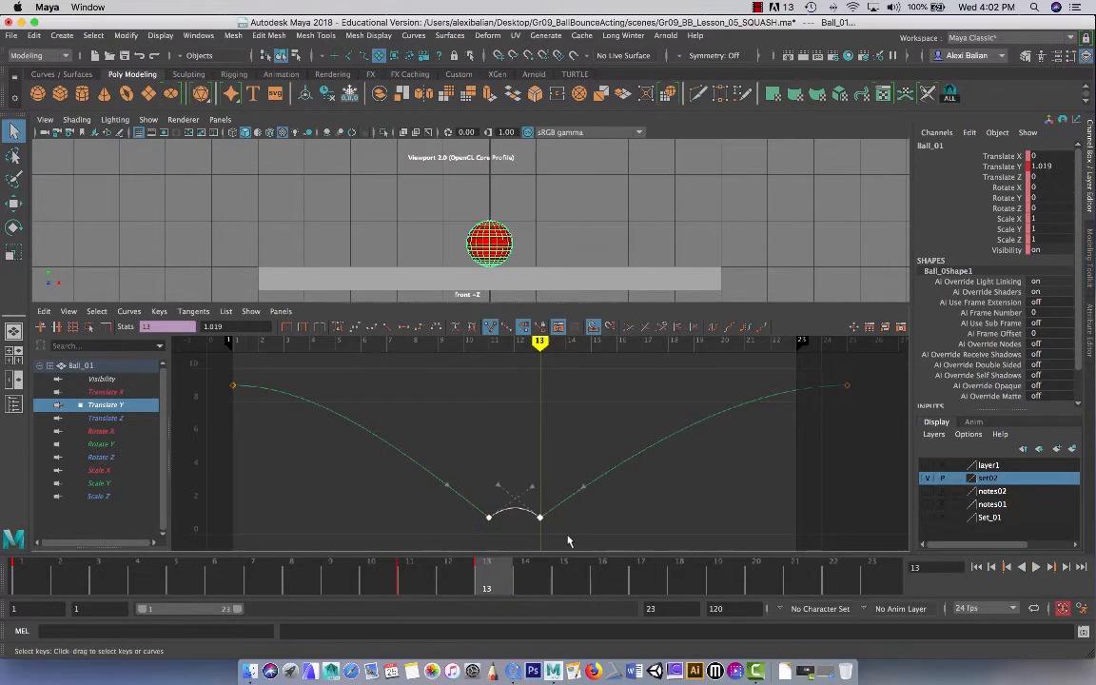
click(406, 327)
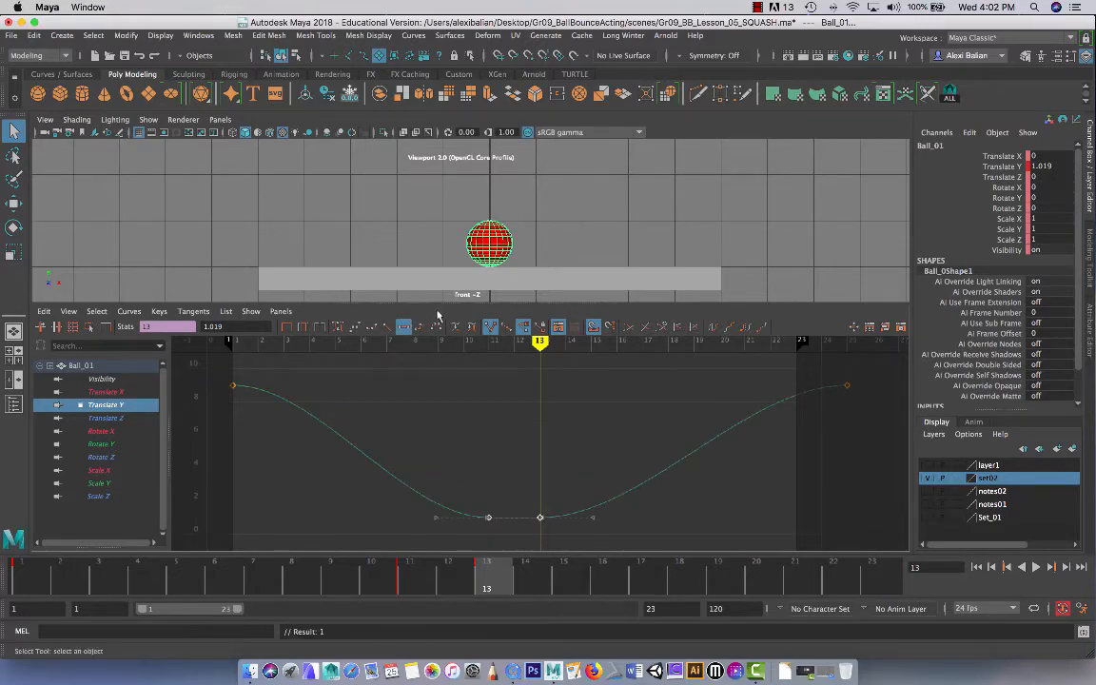
Step: Play the red ball's bounce in the front view to check the ground contact, and stop playback
drag(443, 305, 443, 360)
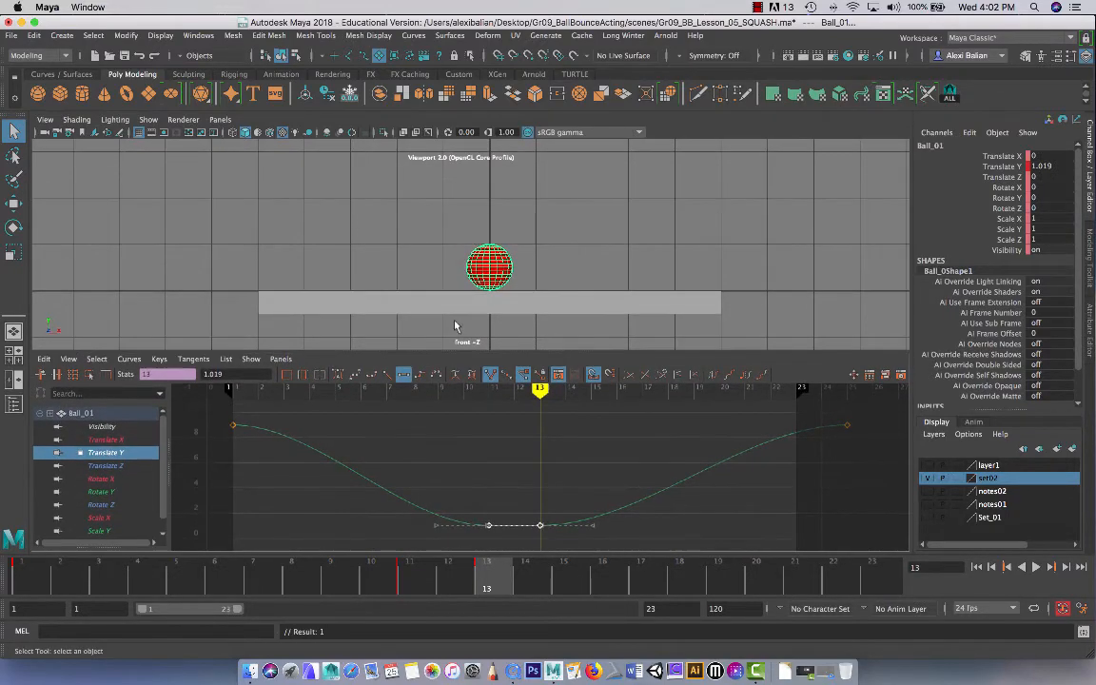
scroll(461, 299, down, 1)
alt+middle_drag(450, 263, 450, 279)
click(1044, 571)
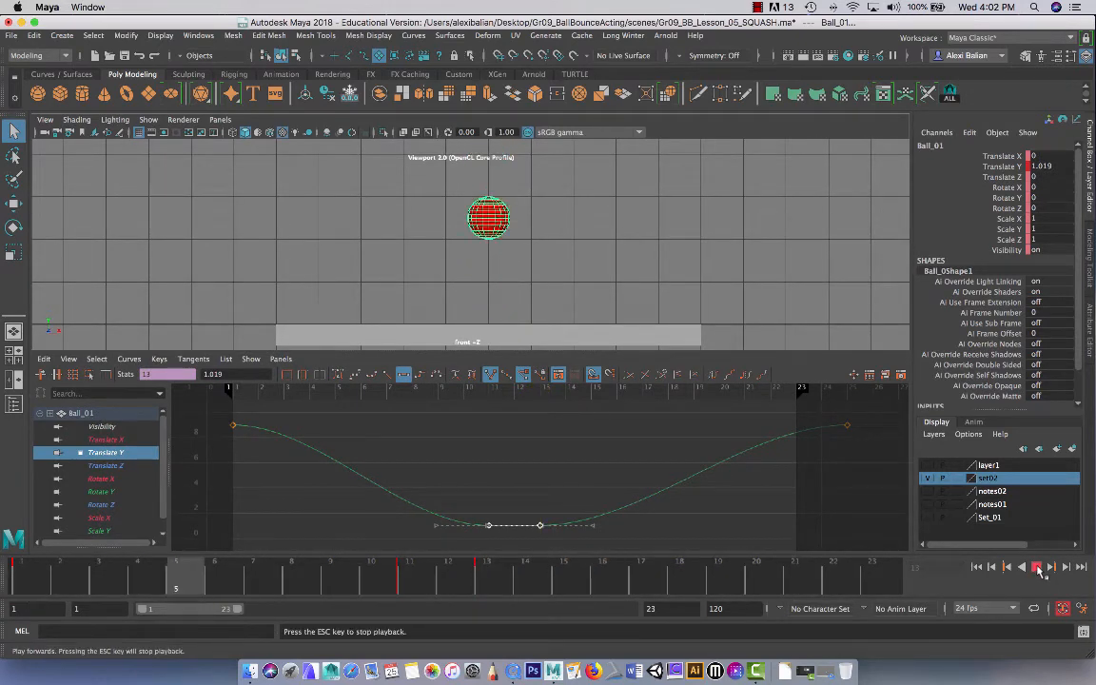
click(1038, 568)
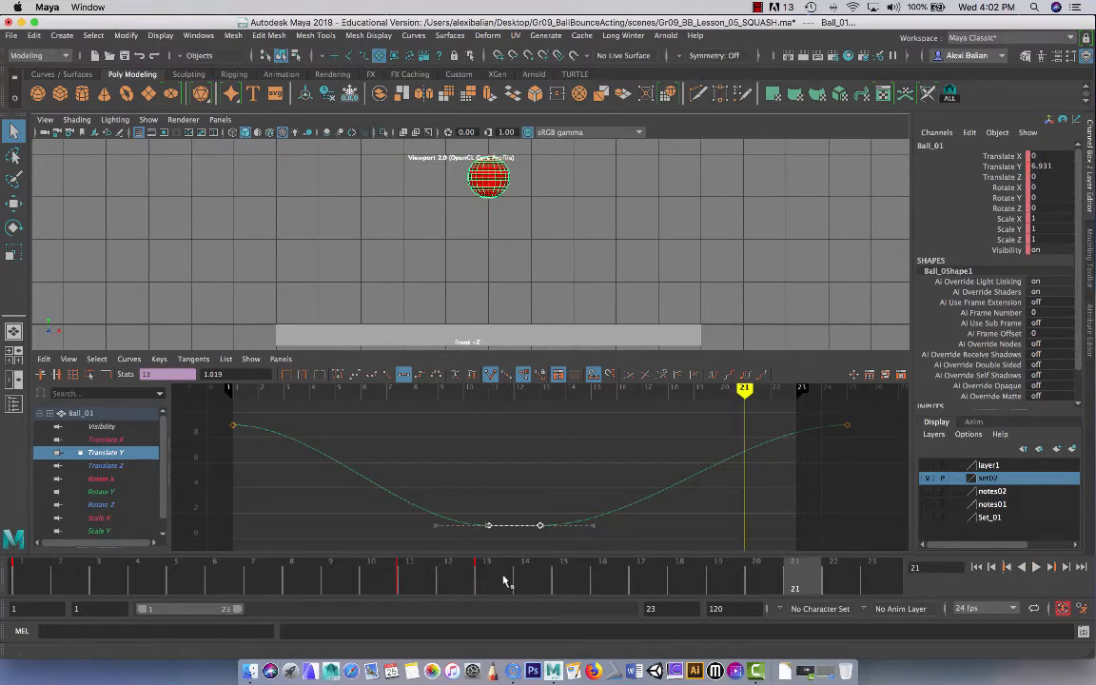
Step: At frame 13, squash the red ball vertically by setting its Scale Y to 0.7
click(447, 586)
click(483, 585)
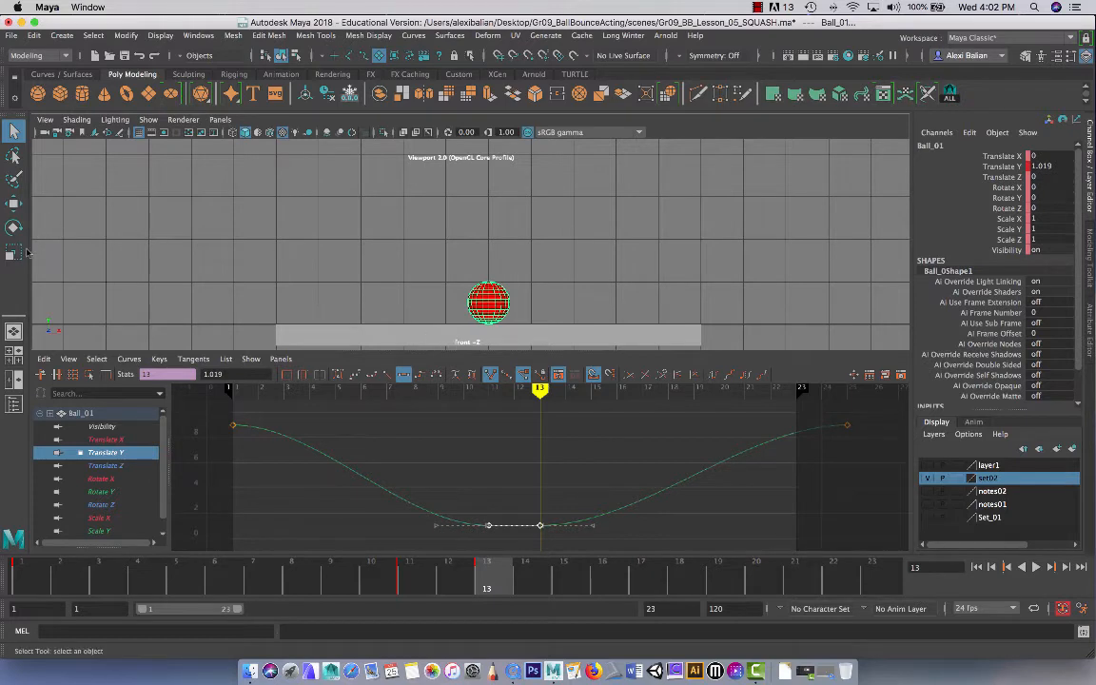
click(13, 252)
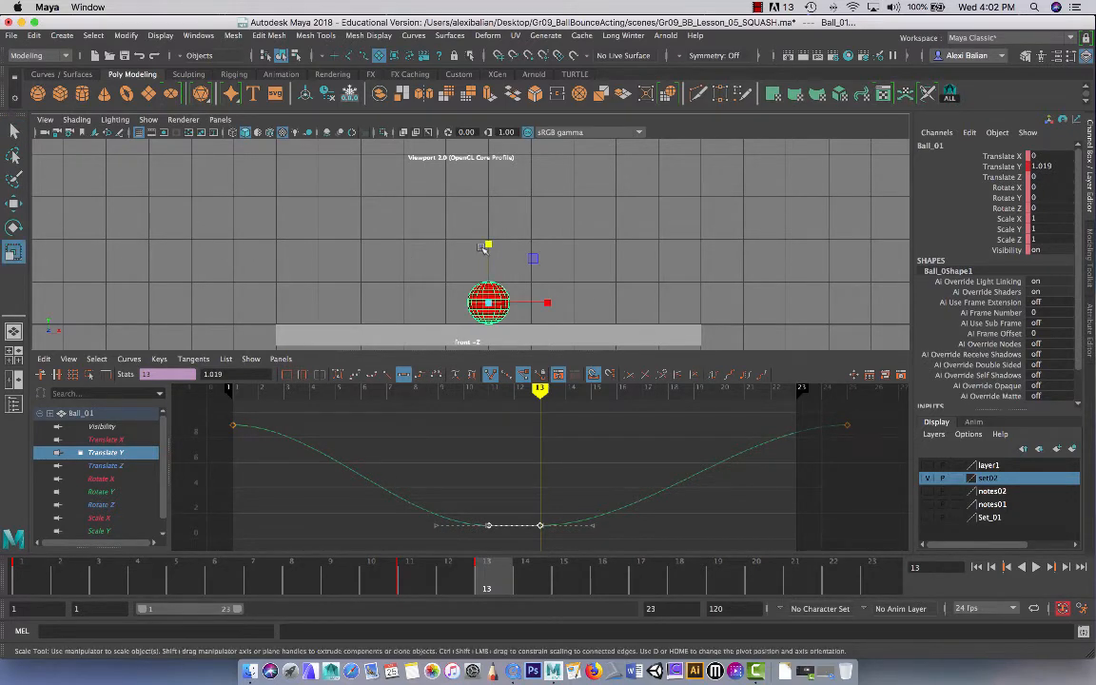
click(416, 266)
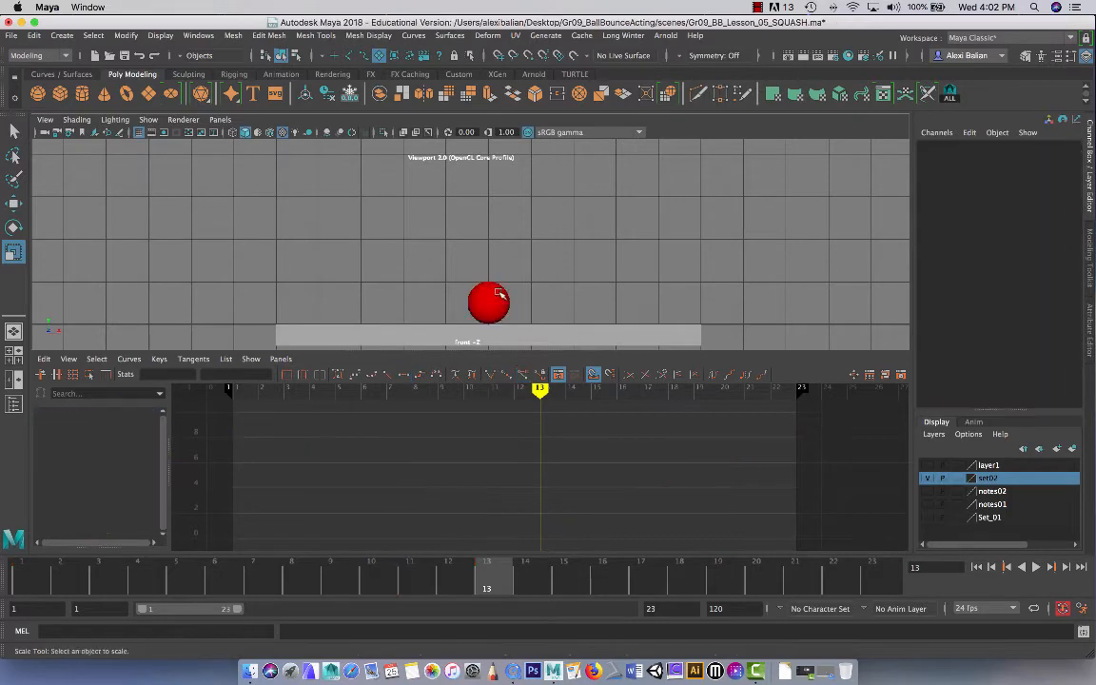
click(501, 296)
drag(491, 245, 495, 258)
double_click(1044, 230)
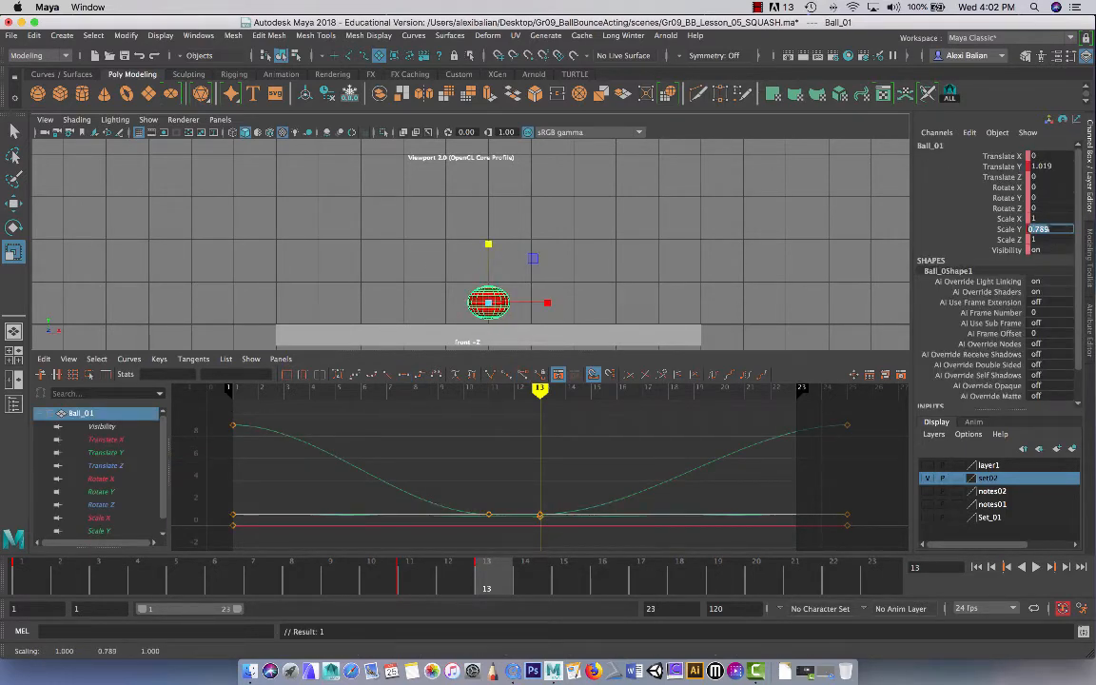
text(1)
key(Tab)
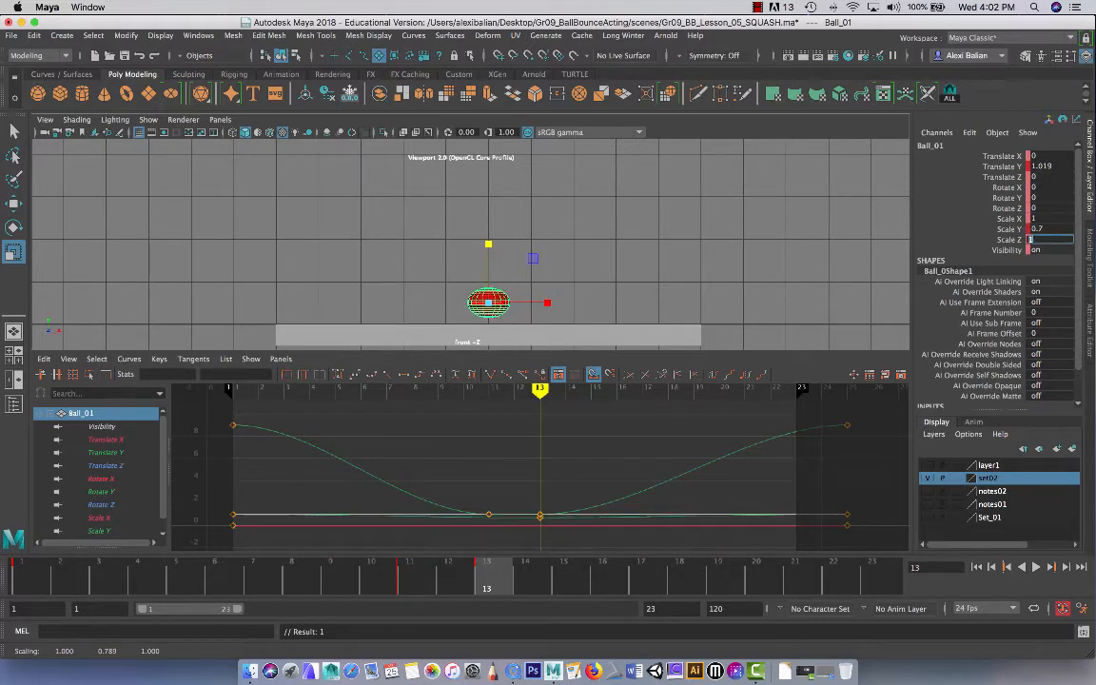
Step: Widen the squashed ball by setting Scale Z and Scale X to 1.3, and activate the Move tool
text(1.3)
double_click(1044, 219)
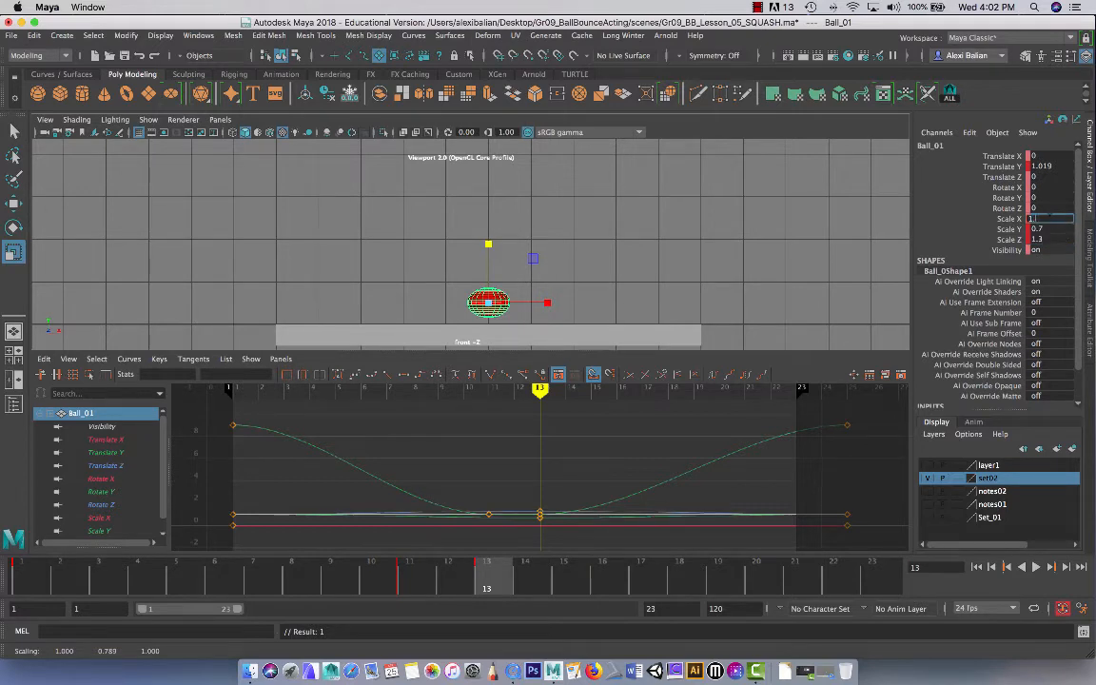
text(.3)
key(Return)
key(w)
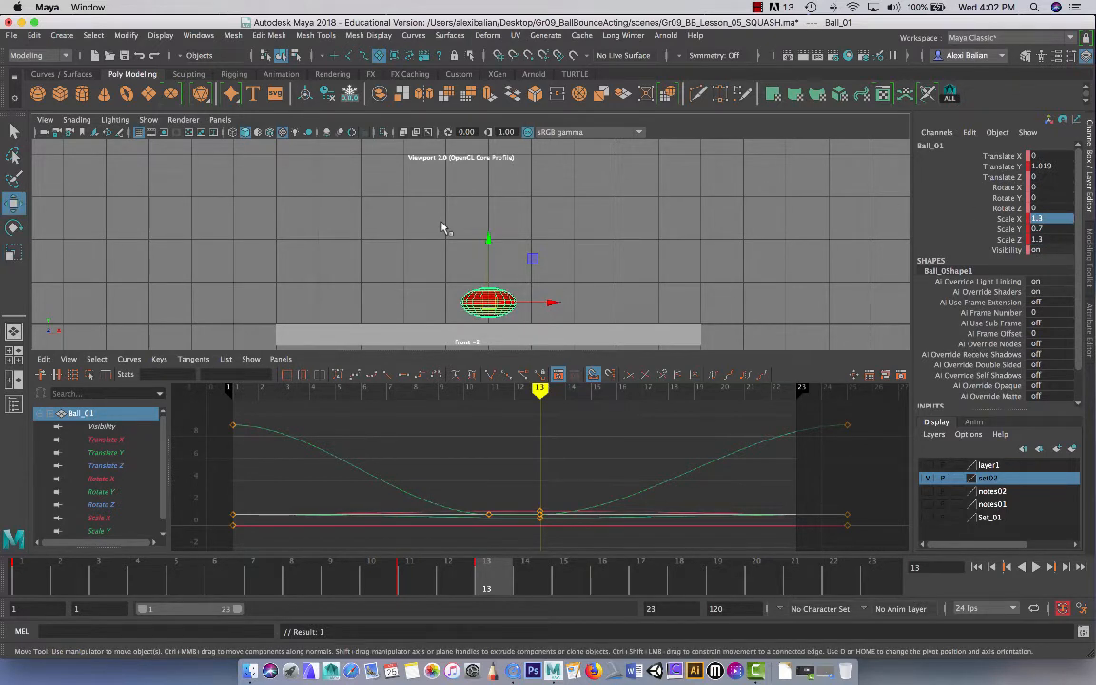
Step: Lower the squashed ball onto the ground at frame 13, to about 0.68 on Translate Y, and play the bounce to check it
drag(483, 237, 490, 247)
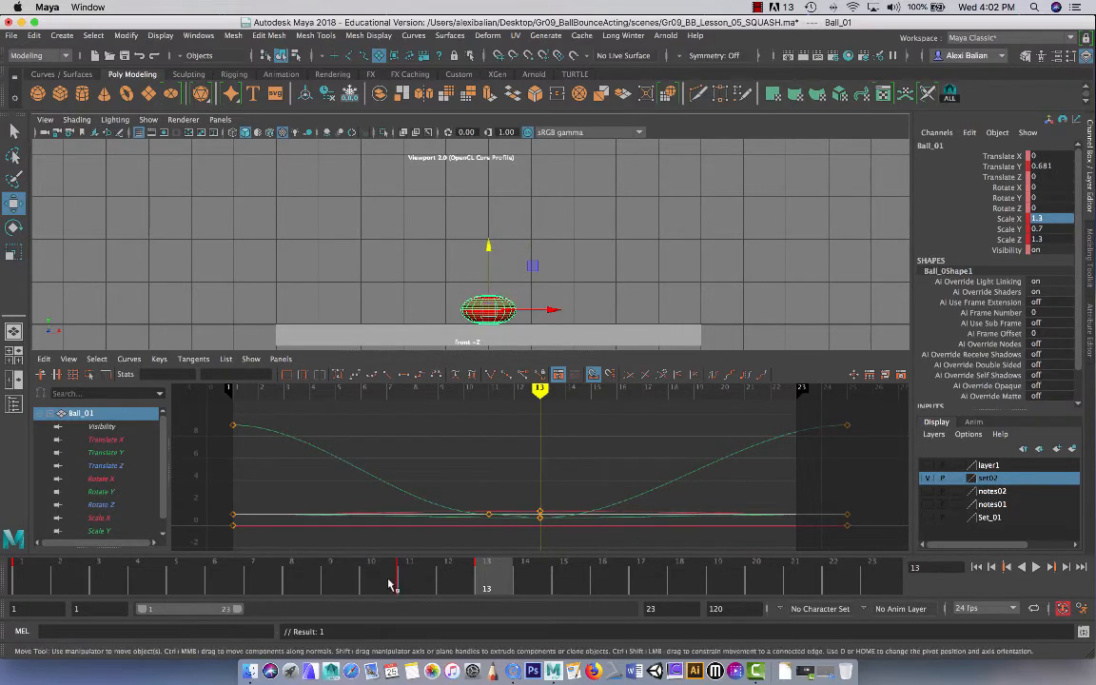
key(alt+v)
key(alt+v)
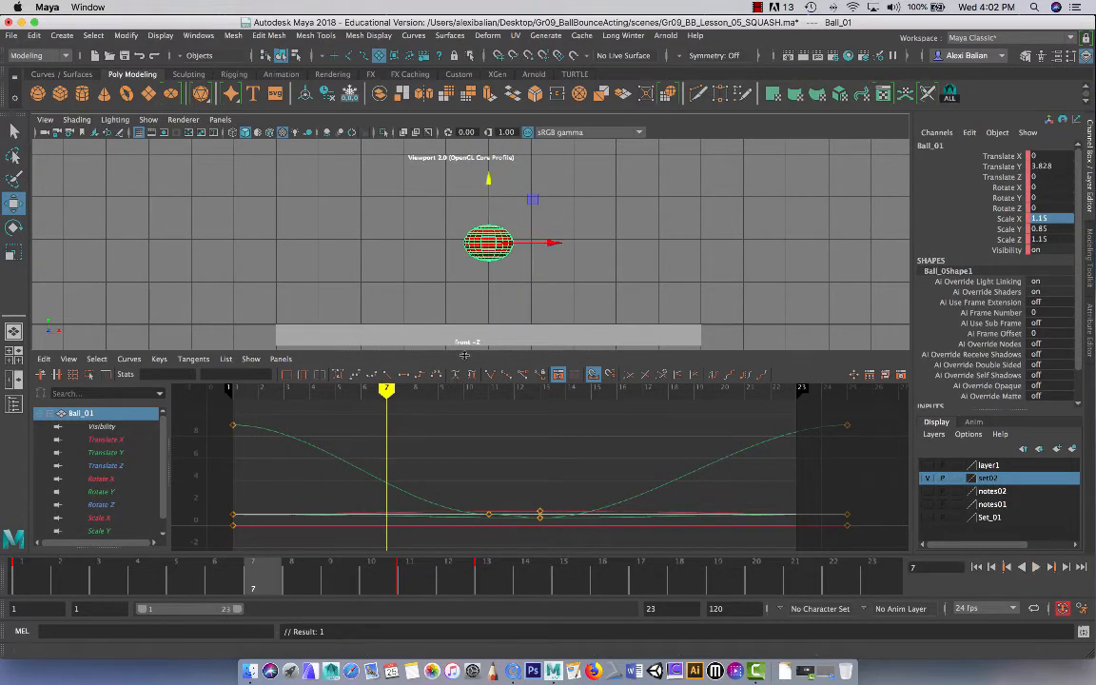
Step: Scrub through the rebound to the last visible frame and extend the playback range end to frame 25
drag(466, 350, 466, 366)
click(485, 587)
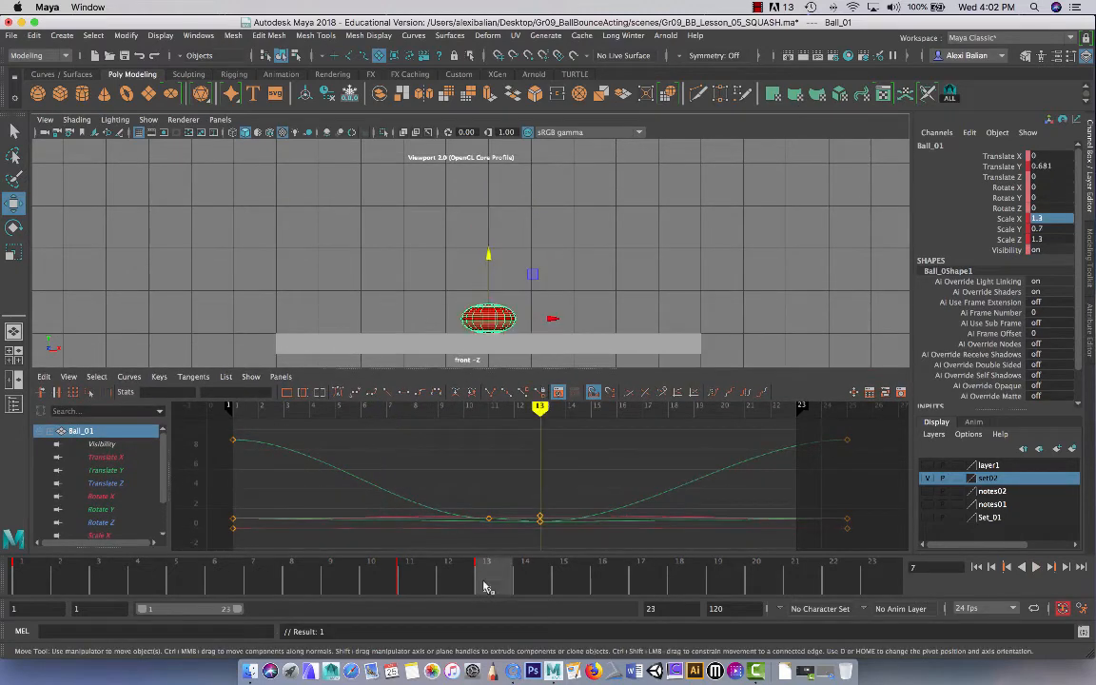
mouse_move(485, 587)
mouse_down()
mouse_move(842, 563)
mouse_move(873, 563)
mouse_move(547, 577)
mouse_move(876, 582)
mouse_up()
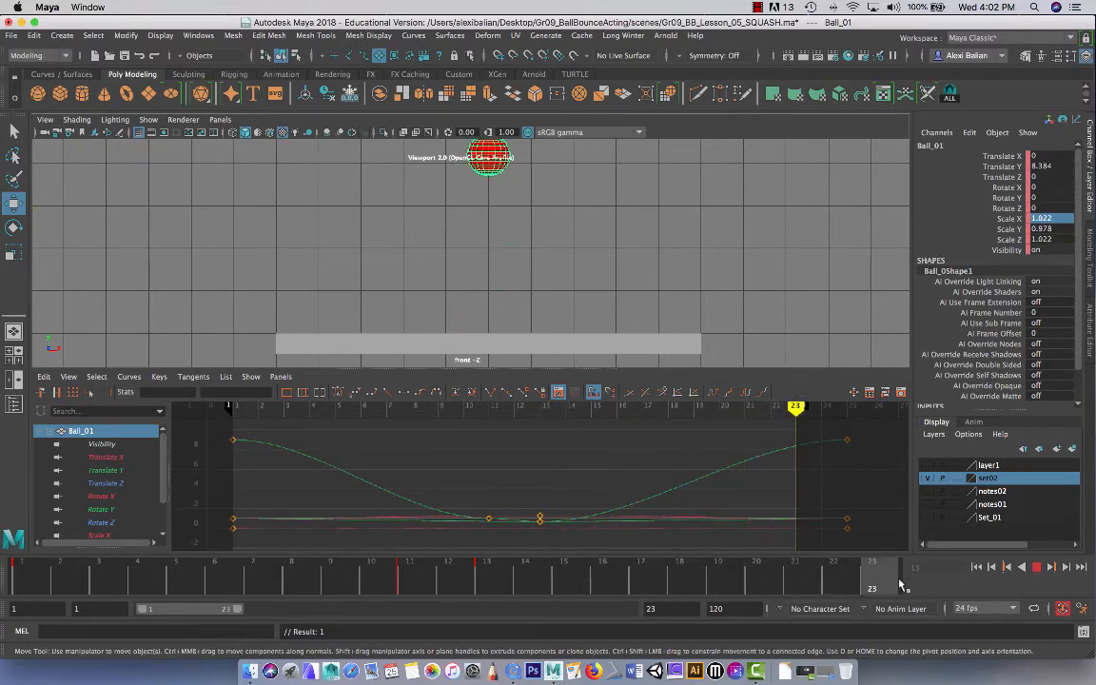
click(649, 608)
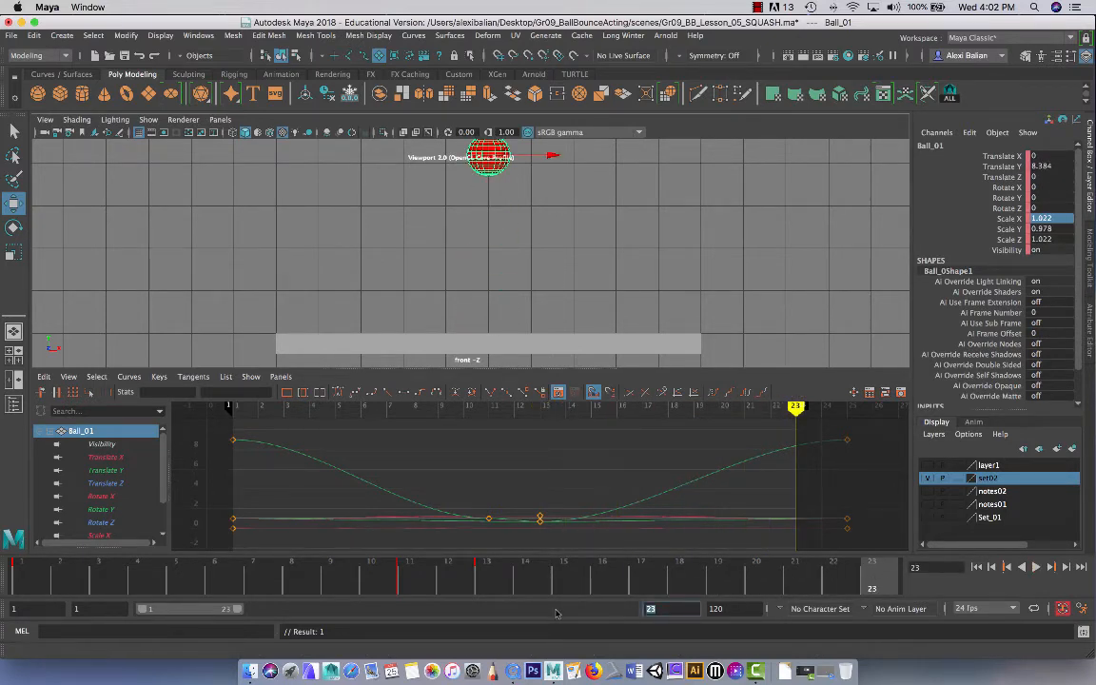
text(25)
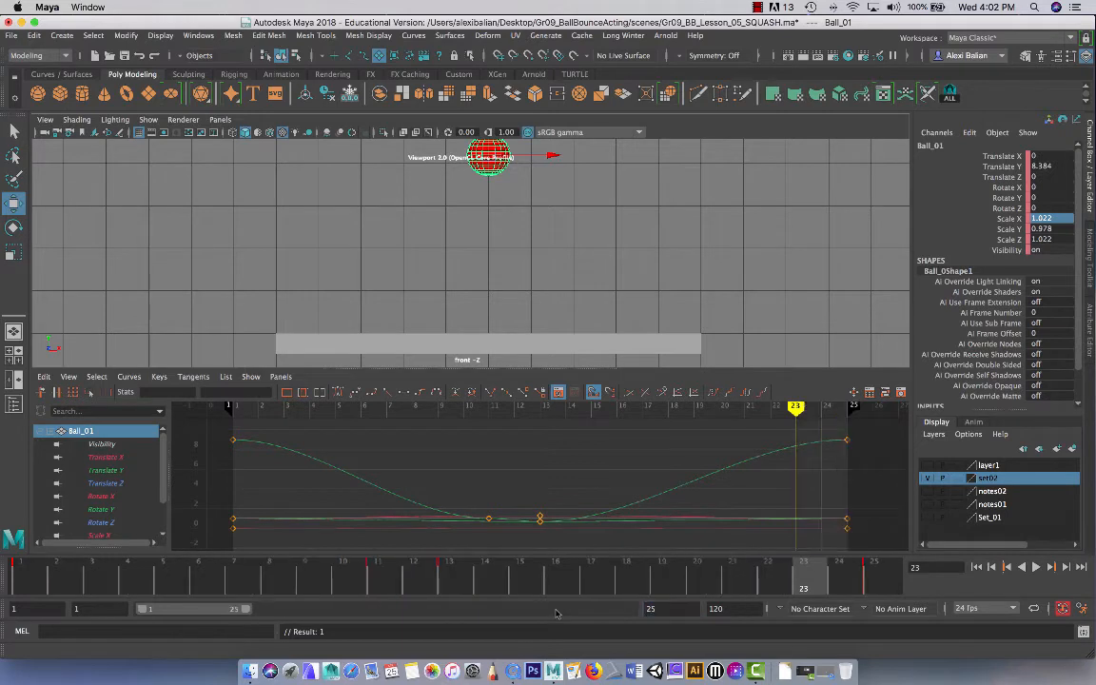
key(Return)
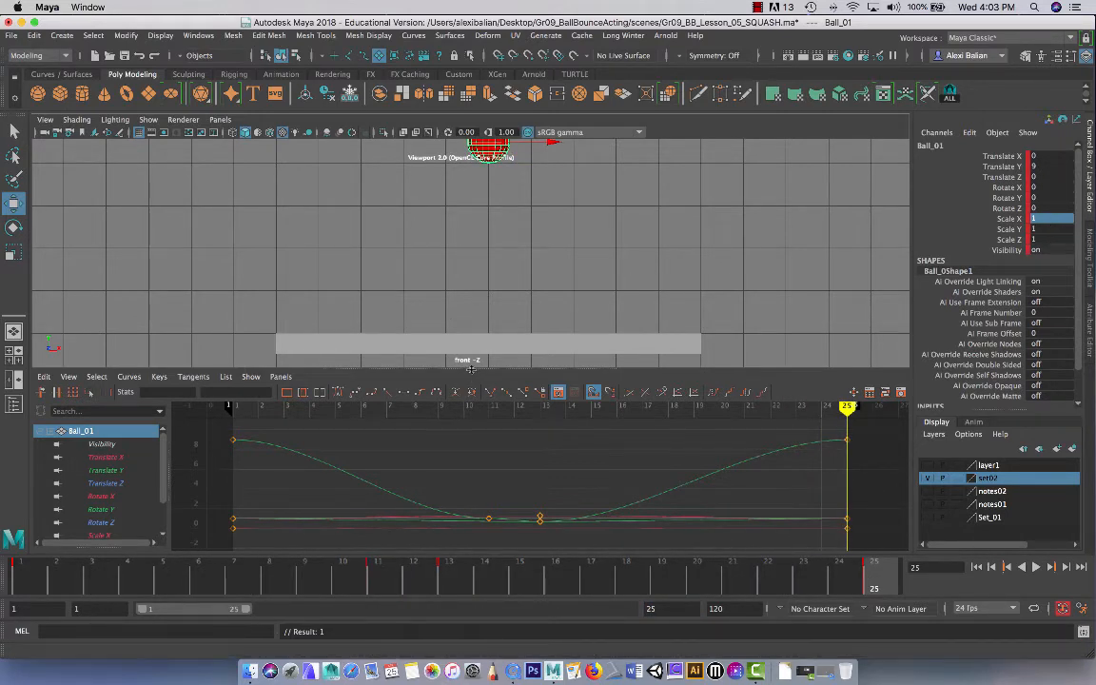
Step: Scrub through the bounce and, at frame 11, set the ball's Scale X, Scale Y and Scale Z to 1
drag(470, 368, 470, 387)
alt+middle_drag(494, 294, 491, 316)
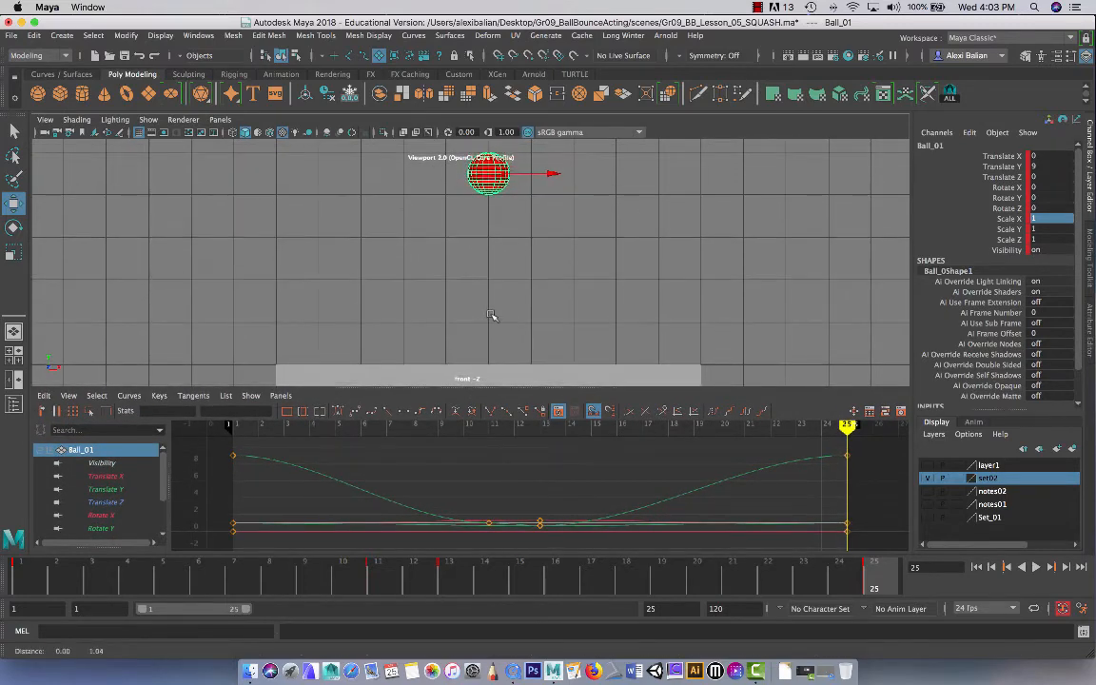
alt+right_drag(491, 316, 595, 304)
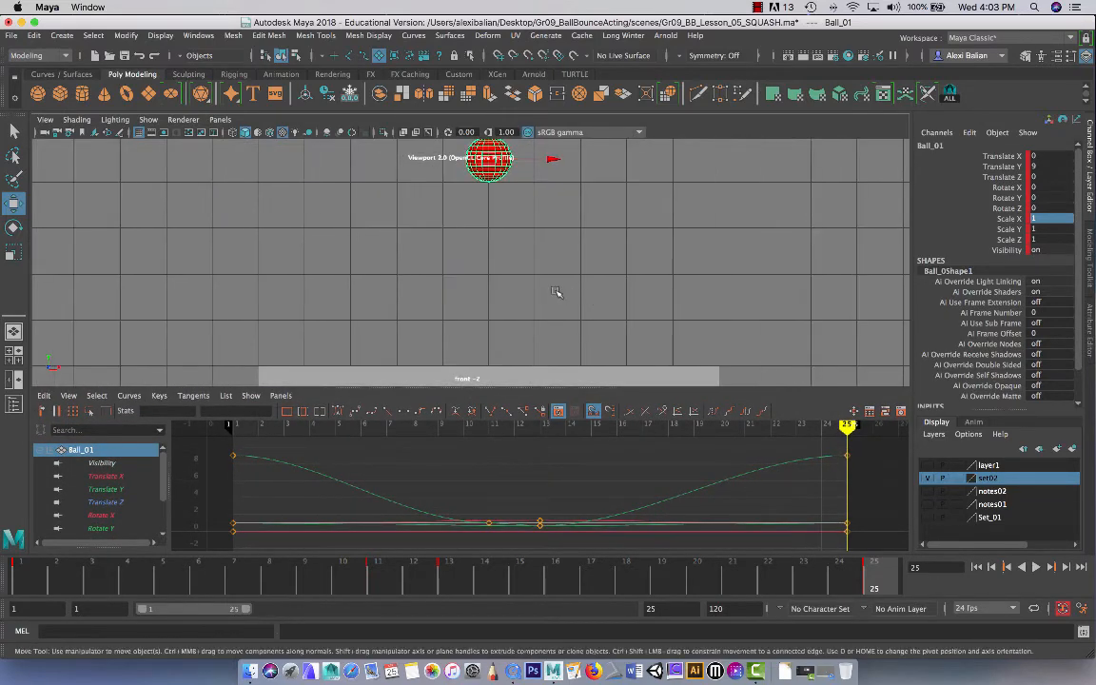
alt+middle_drag(556, 292, 633, 294)
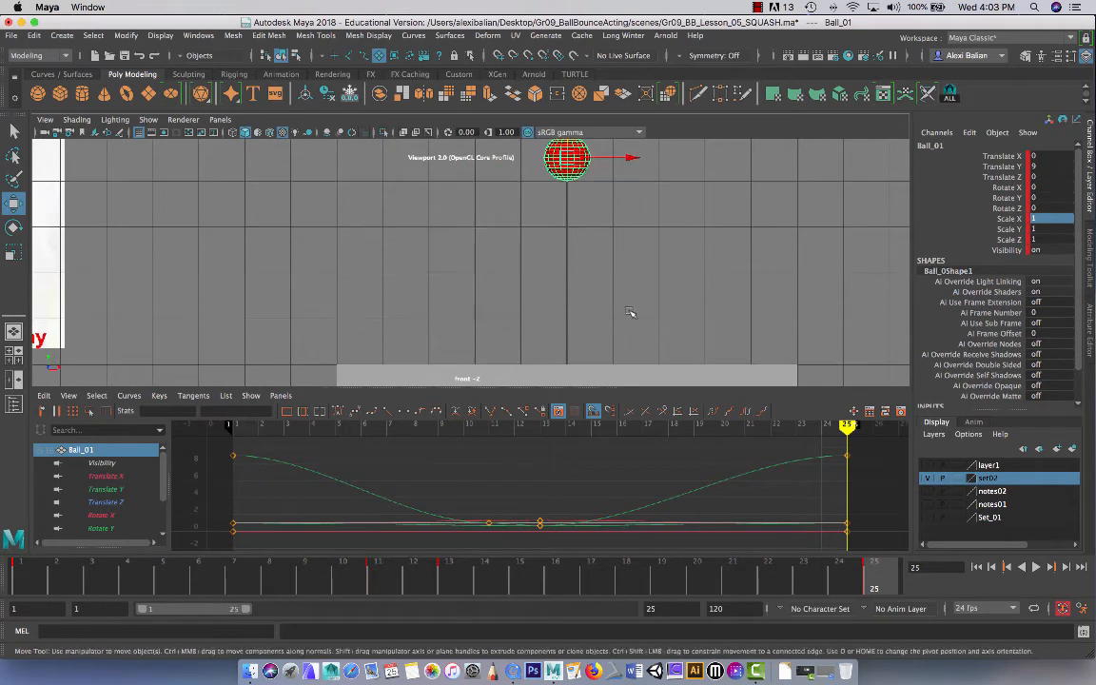
drag(350, 576, 698, 580)
drag(625, 561, 382, 582)
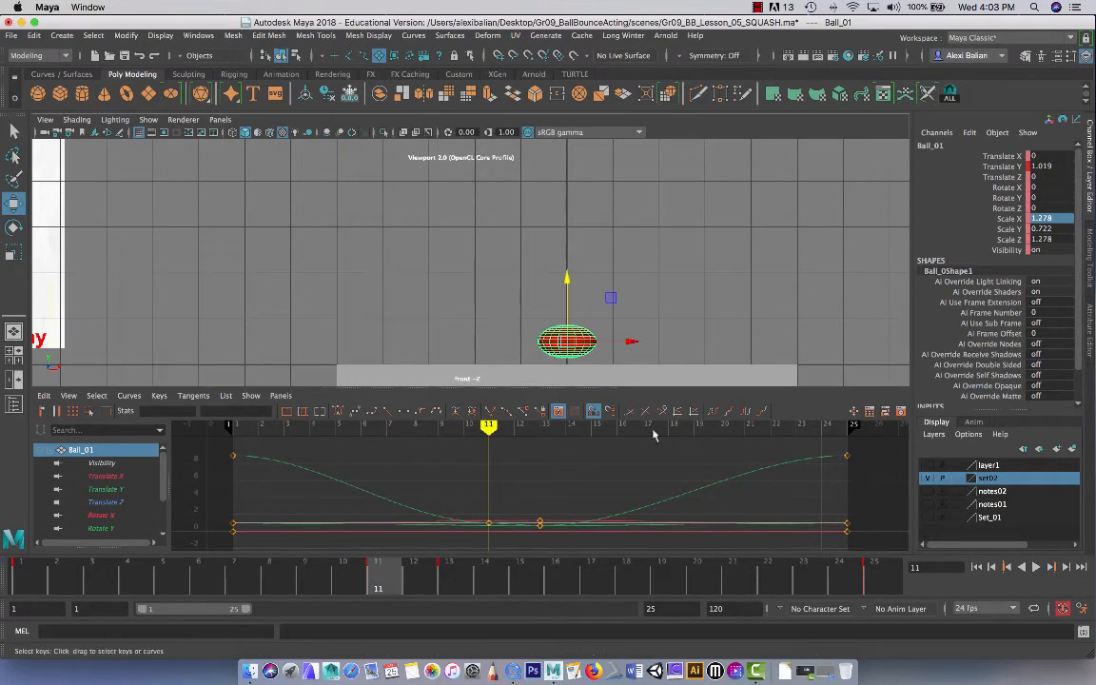
double_click(1050, 219)
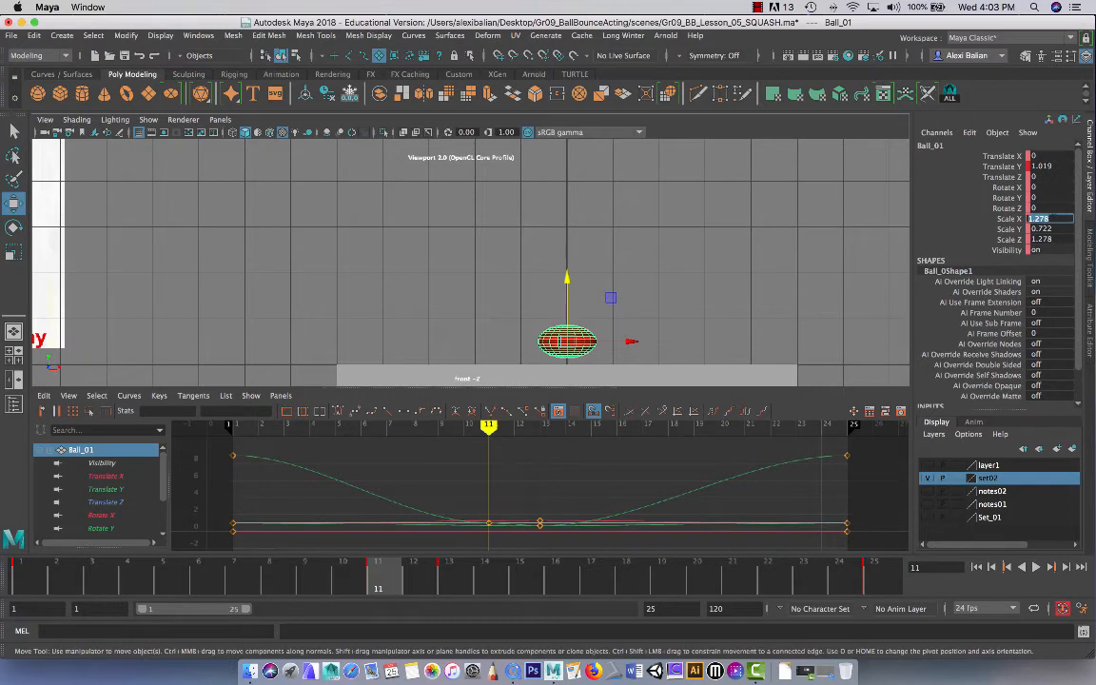
text(1)
key(Tab)
text(1)
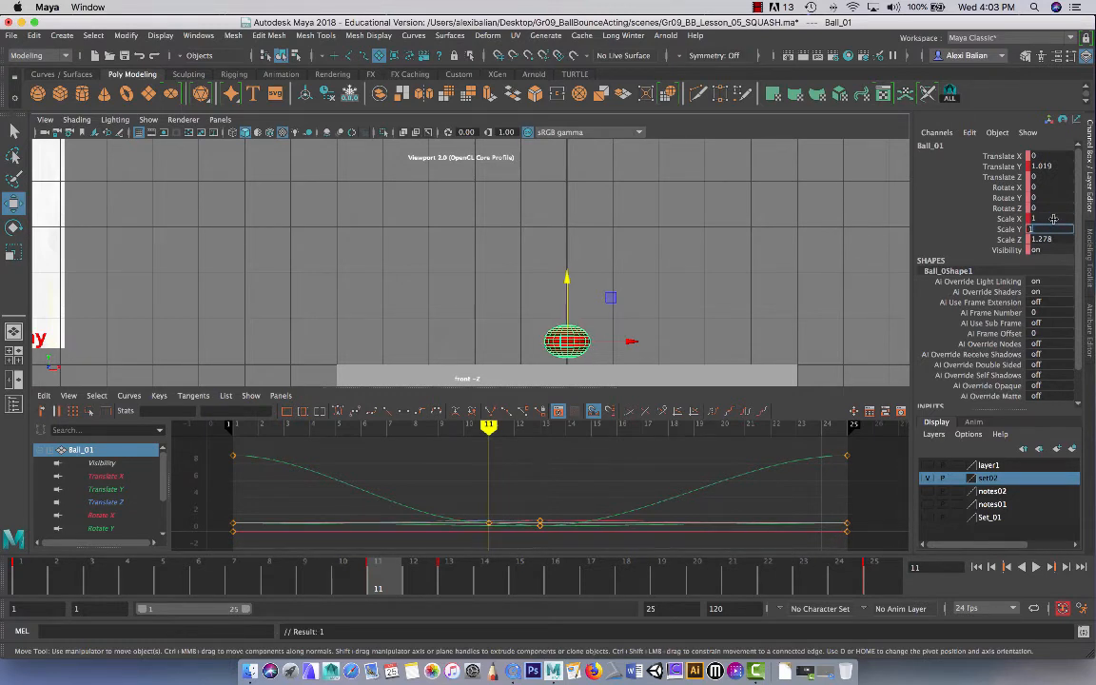
key(Tab)
text(1)
key(Tab)
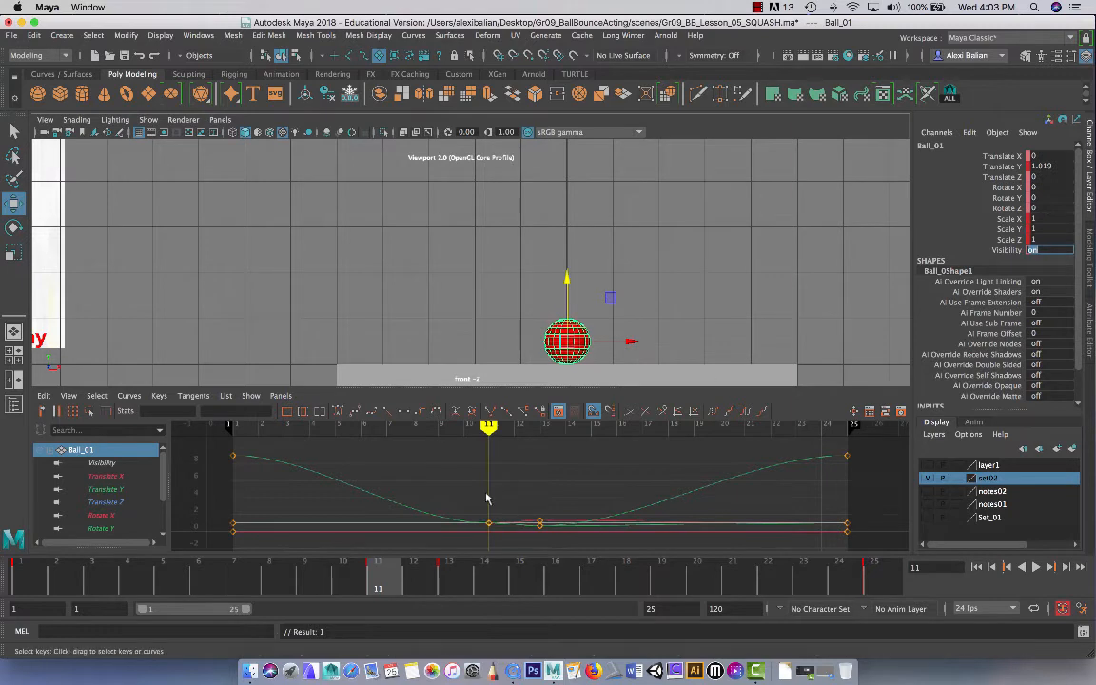
Step: Scrub the contact frames, isolate the Translate Y curve, and copy the ball's keys from frame 11 to frame 12
click(407, 575)
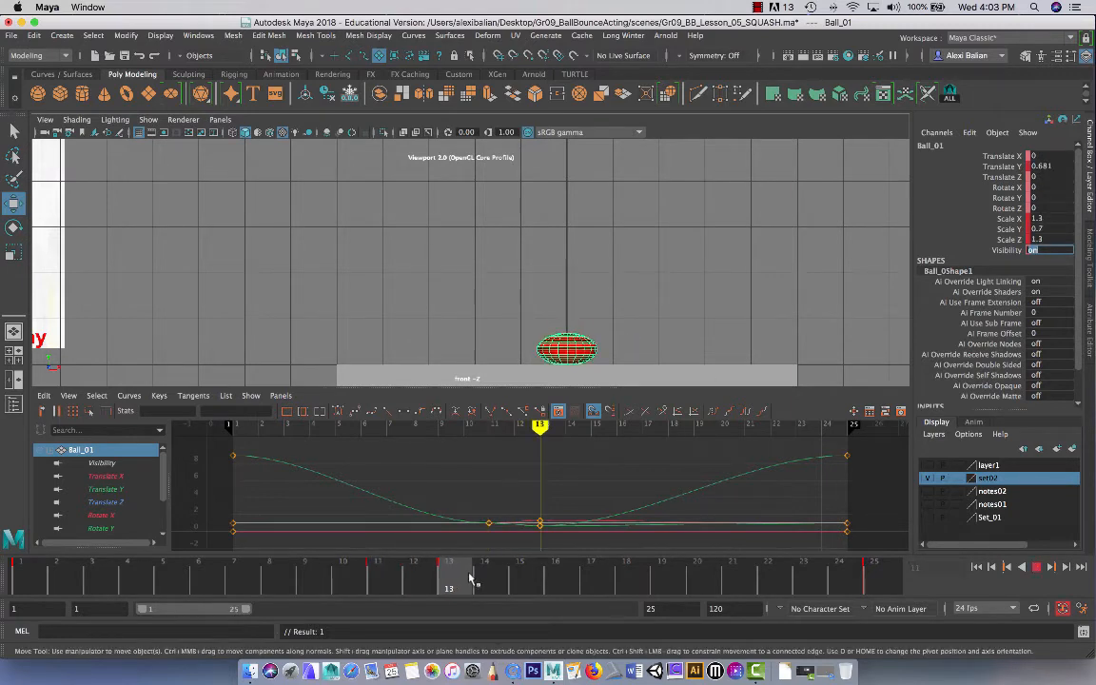
mouse_move(446, 582)
mouse_down()
mouse_move(416, 577)
mouse_move(460, 583)
mouse_move(386, 583)
mouse_move(518, 582)
mouse_move(396, 587)
mouse_move(428, 587)
mouse_up()
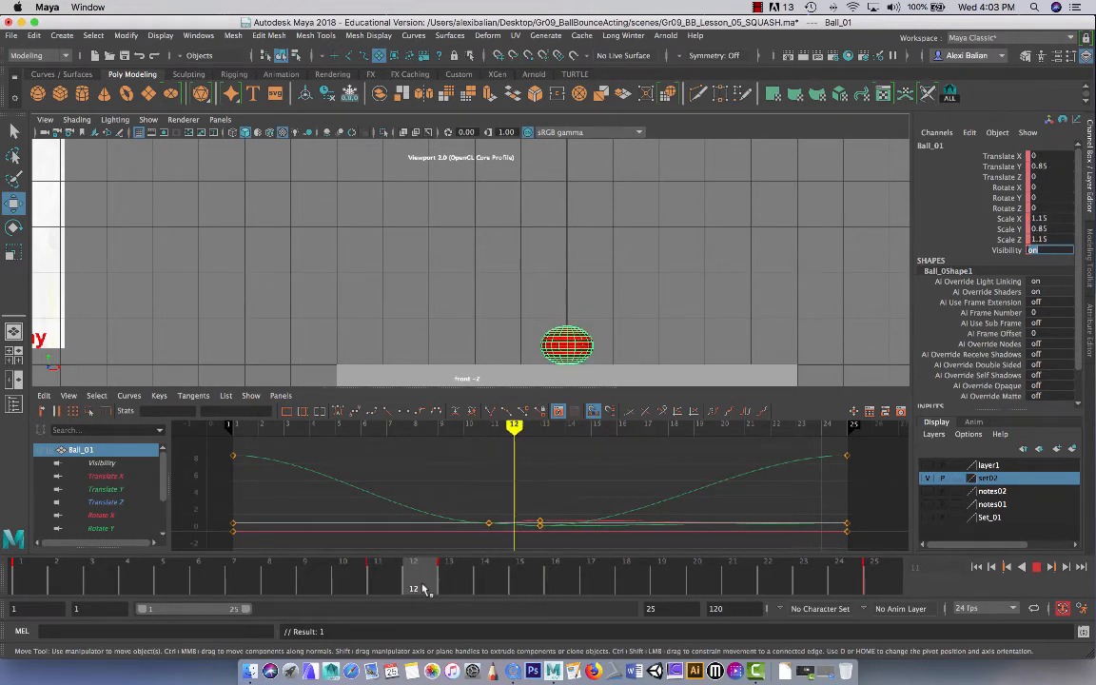
click(106, 489)
scroll(493, 514, up, 4)
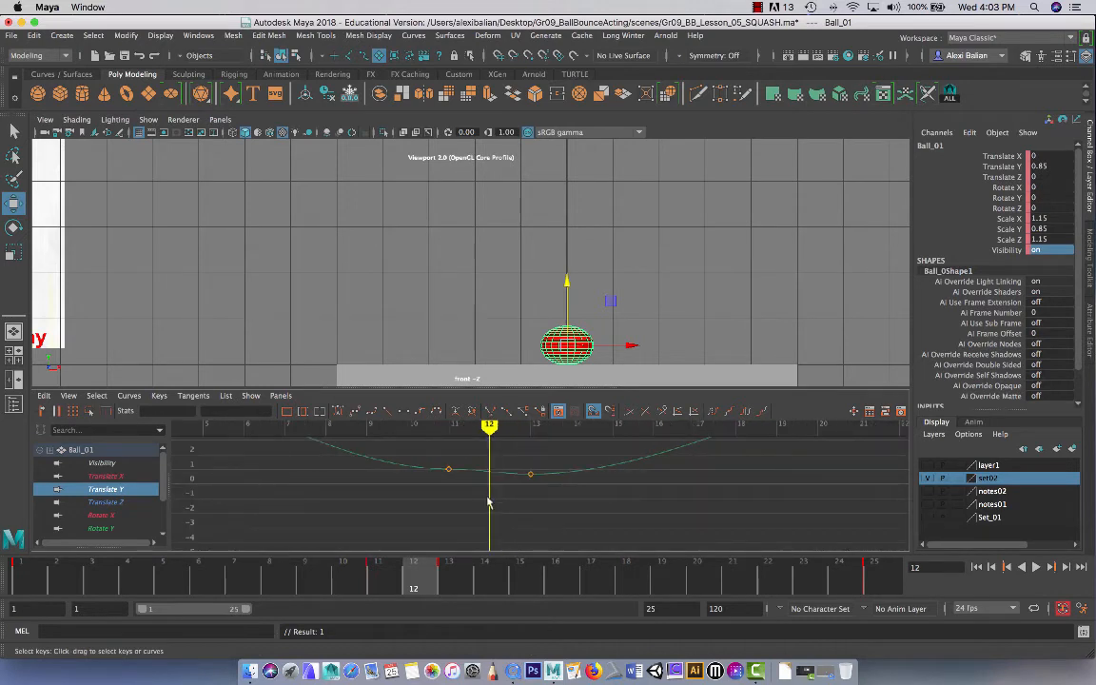
click(387, 579)
right_click(385, 579)
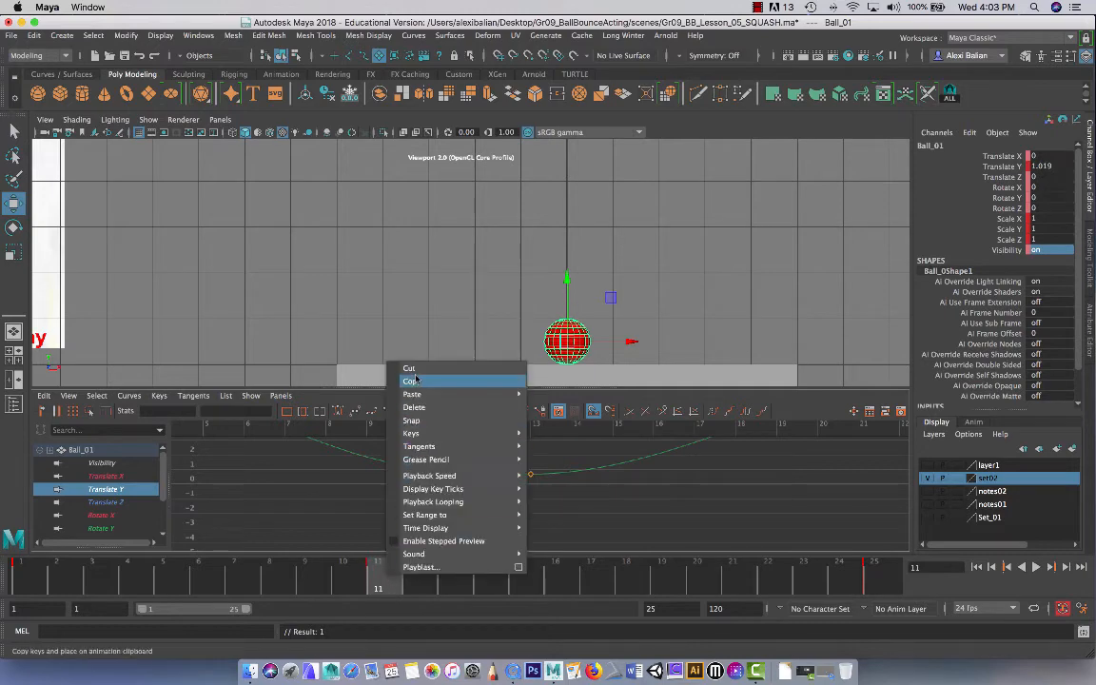
click(413, 380)
click(412, 578)
right_click(413, 578)
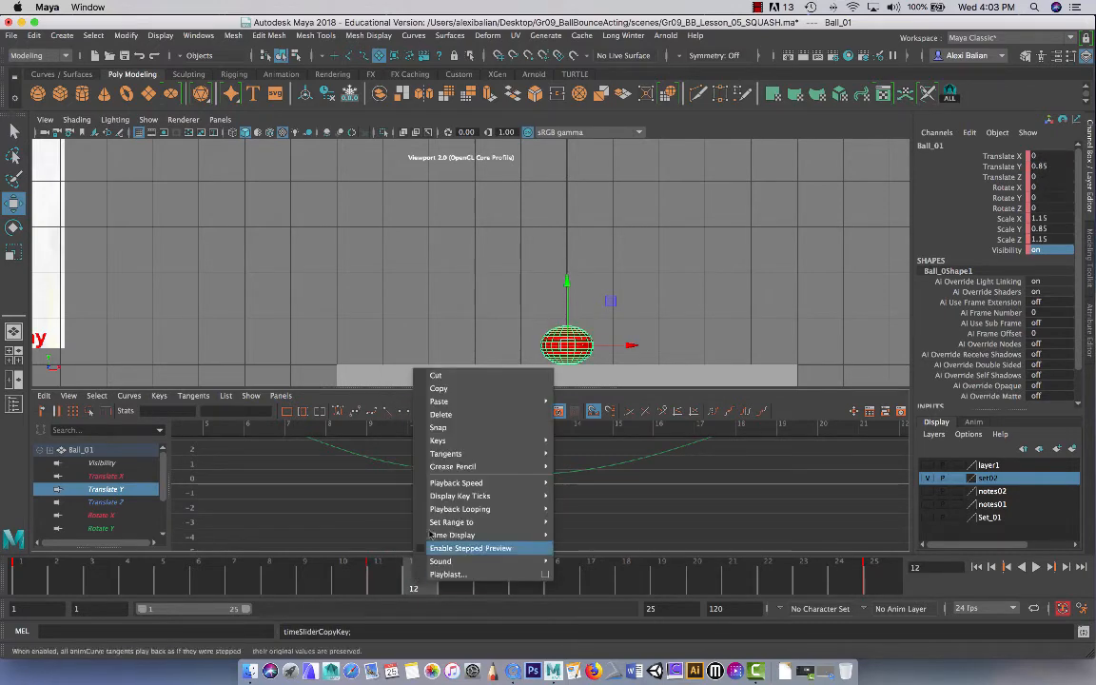
mouse_move(455, 403)
click(577, 412)
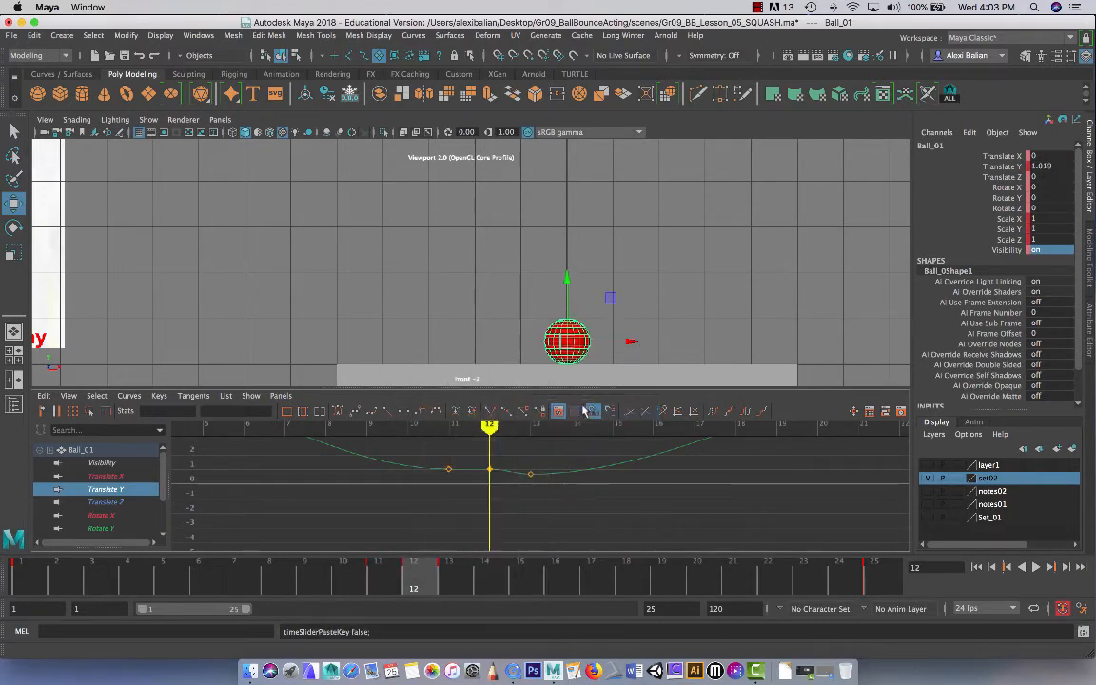
Step: At frame 18, set the ball's Scale X, Y and Z to 1 and raise it to about 4.69 on Translate Y
click(453, 586)
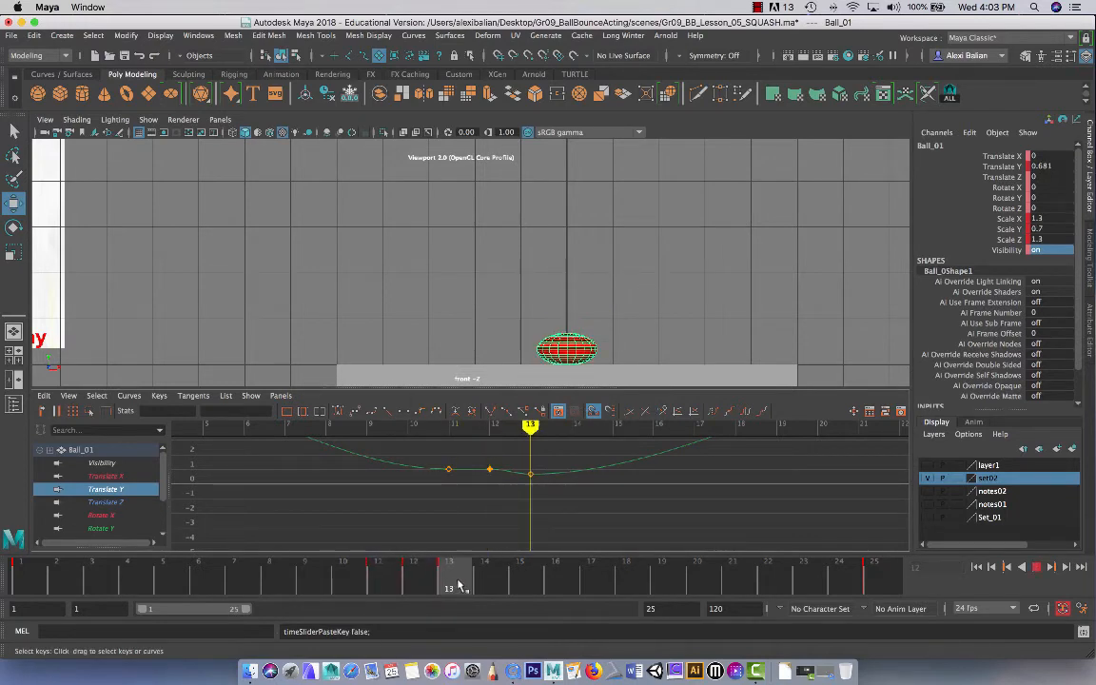
drag(458, 586, 640, 581)
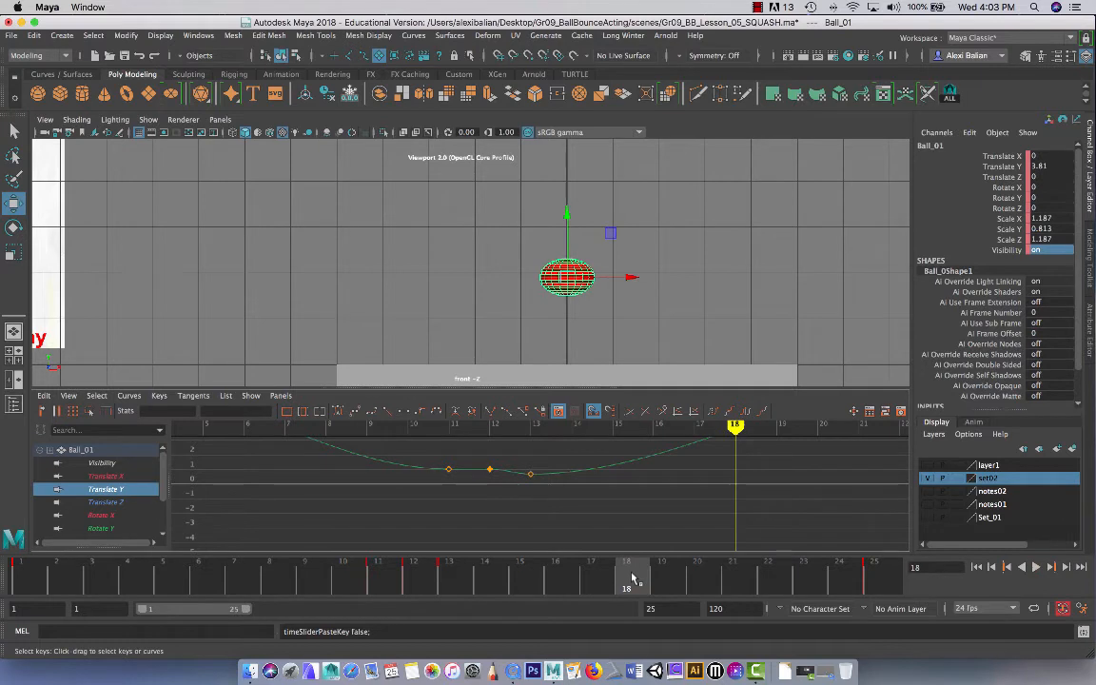
double_click(1030, 219)
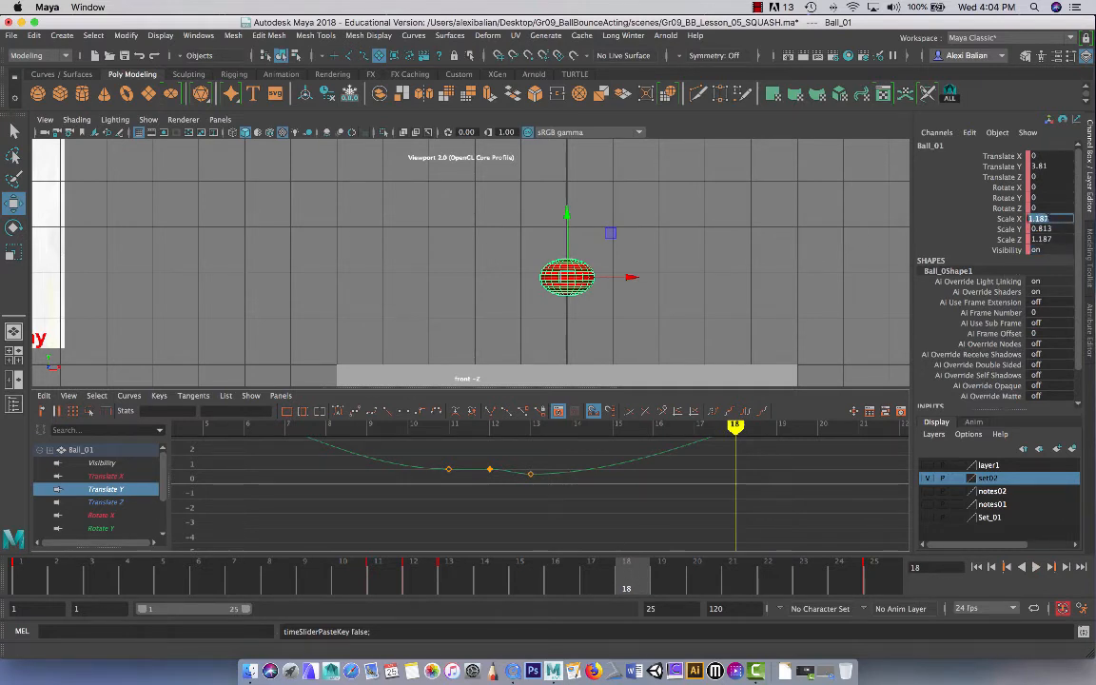
text(1)
key(Tab)
text(1)
key(Tab)
text(1)
key(Tab)
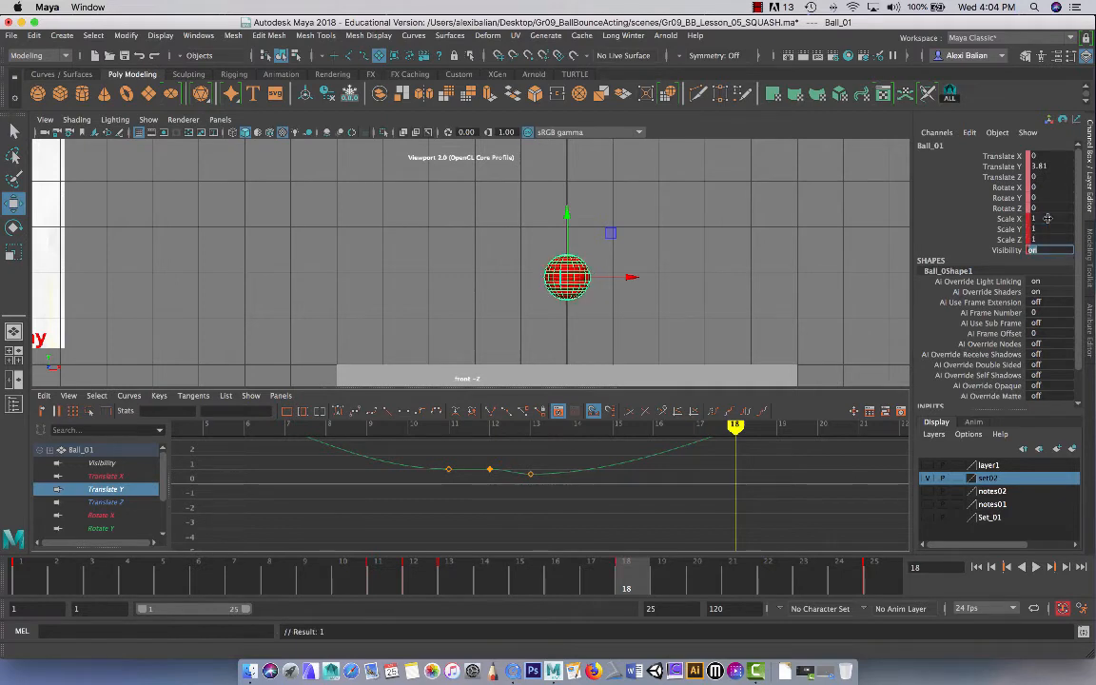
drag(565, 238, 565, 217)
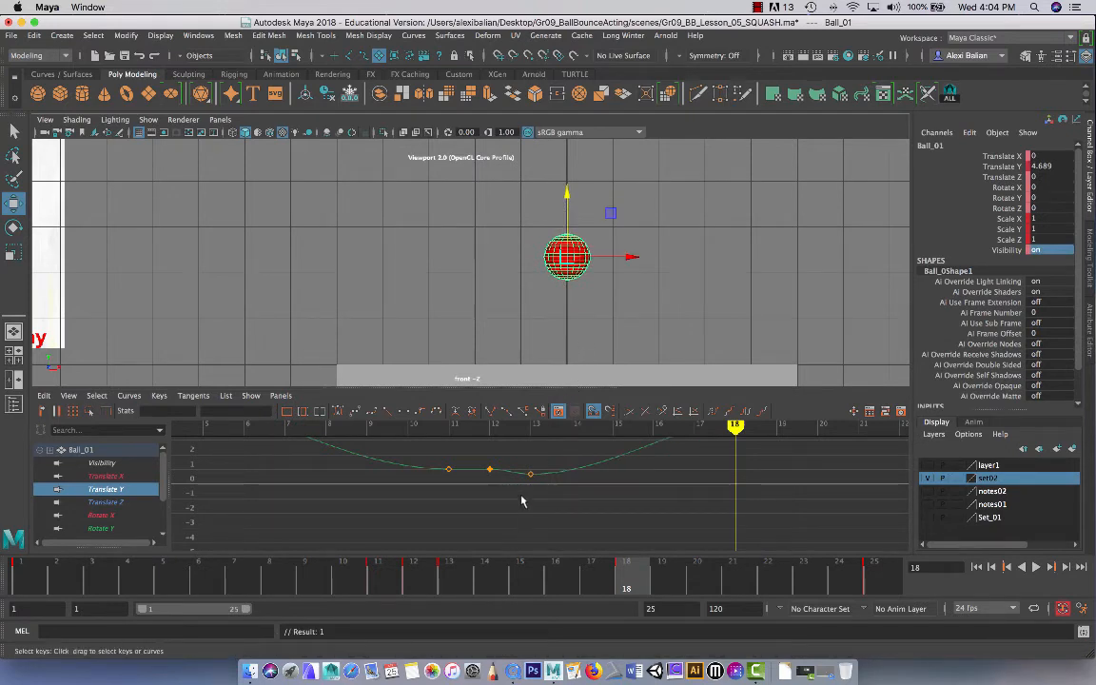
Step: Copy the squashed pose keys from frame 13 and paste them at frame 14 to hold the contact
click(458, 573)
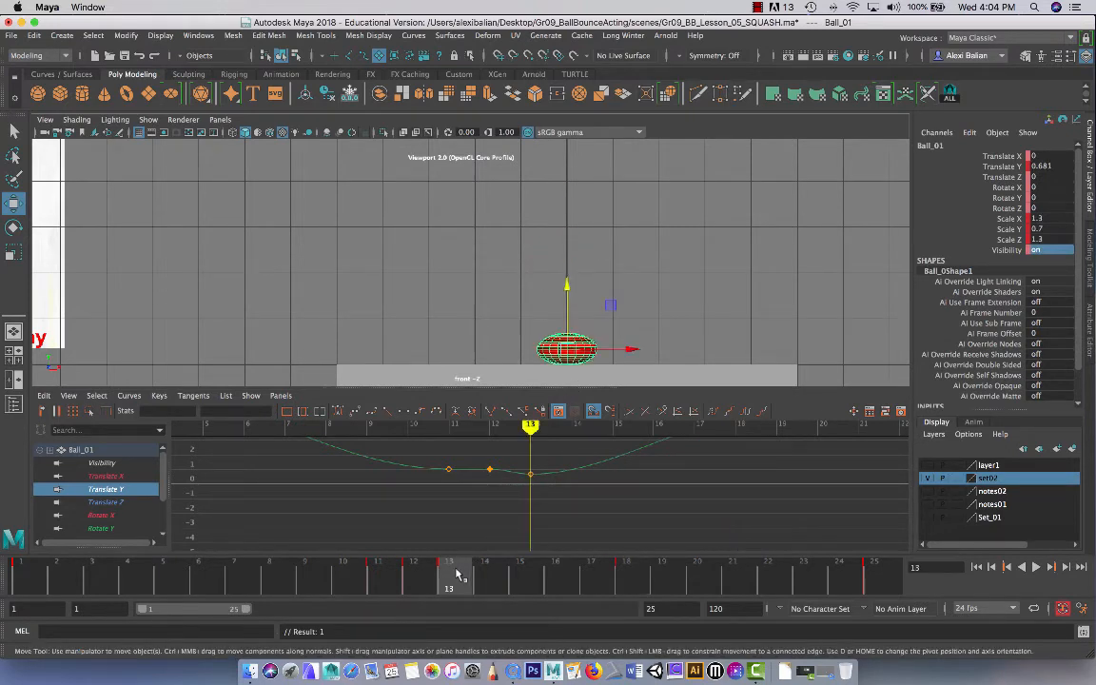
right_click(458, 573)
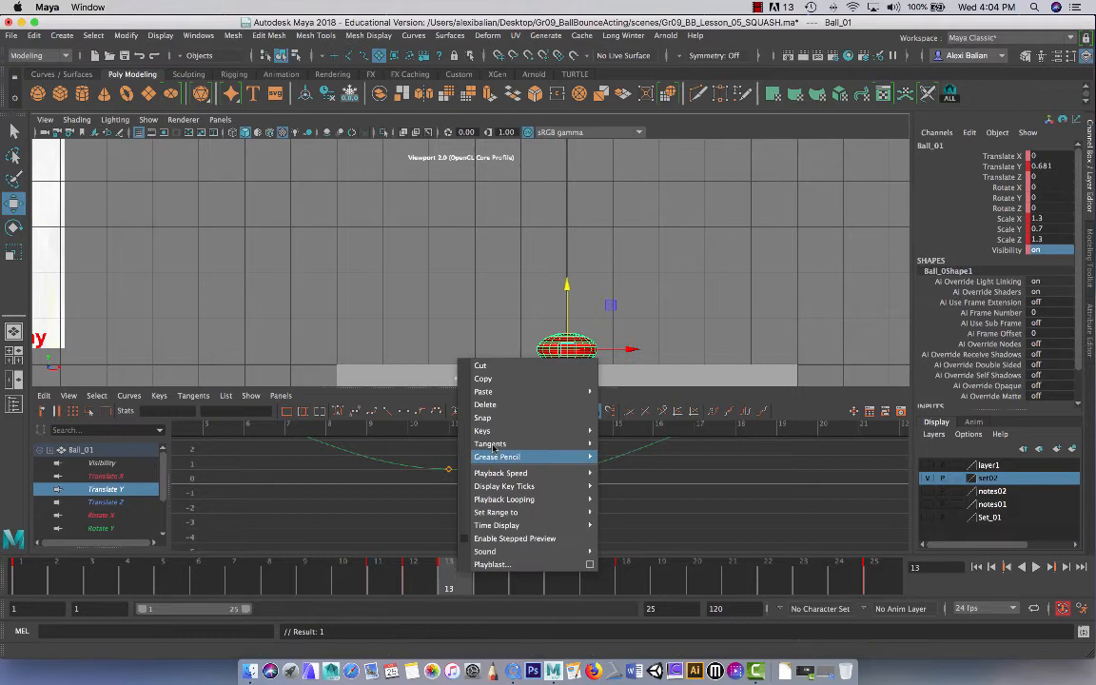
click(482, 376)
click(496, 573)
right_click(495, 574)
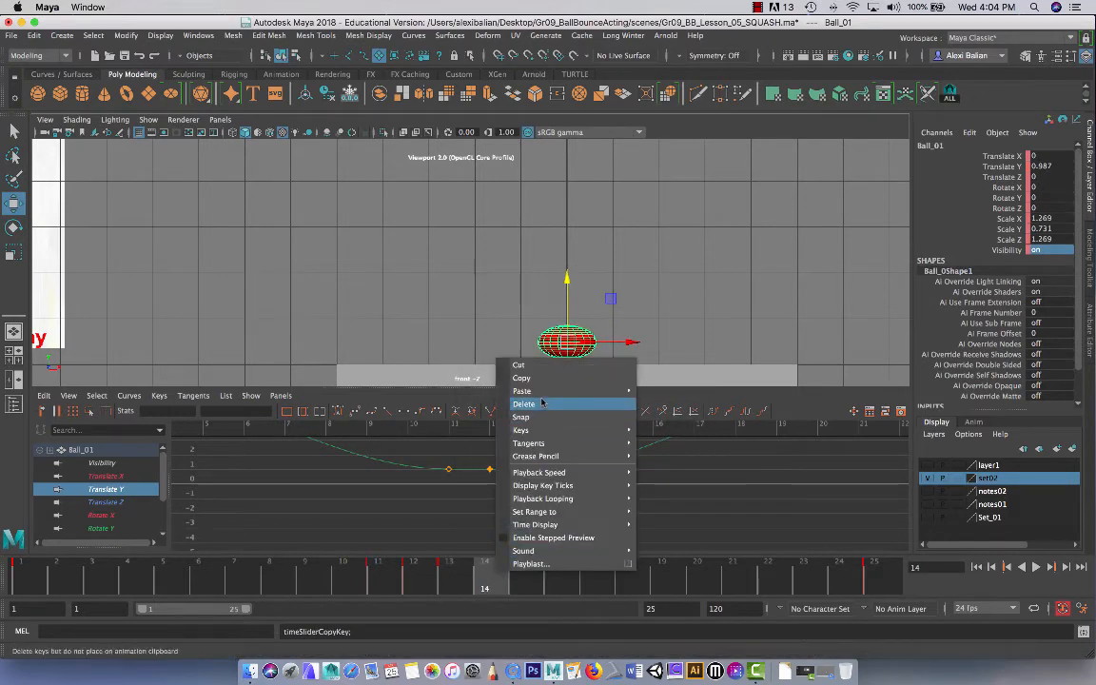
mouse_move(532, 391)
click(669, 404)
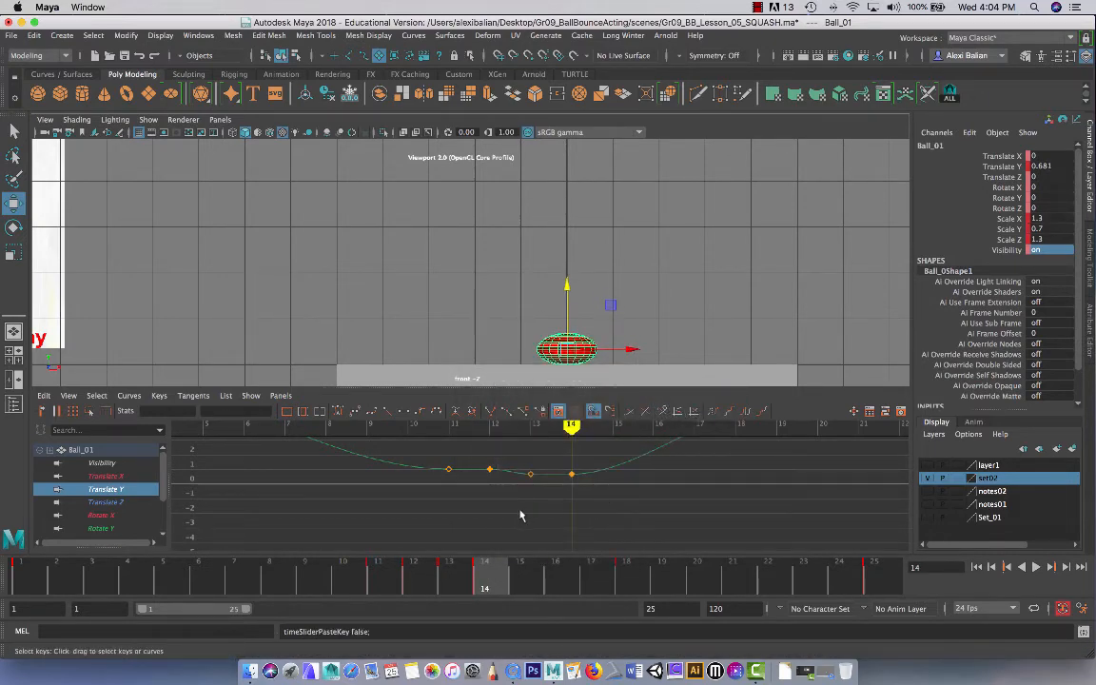
Step: Break the tangents of the frame 12 and frame 13 keys on the Translate Y curve and select frame 12's outgoing handle
key(f)
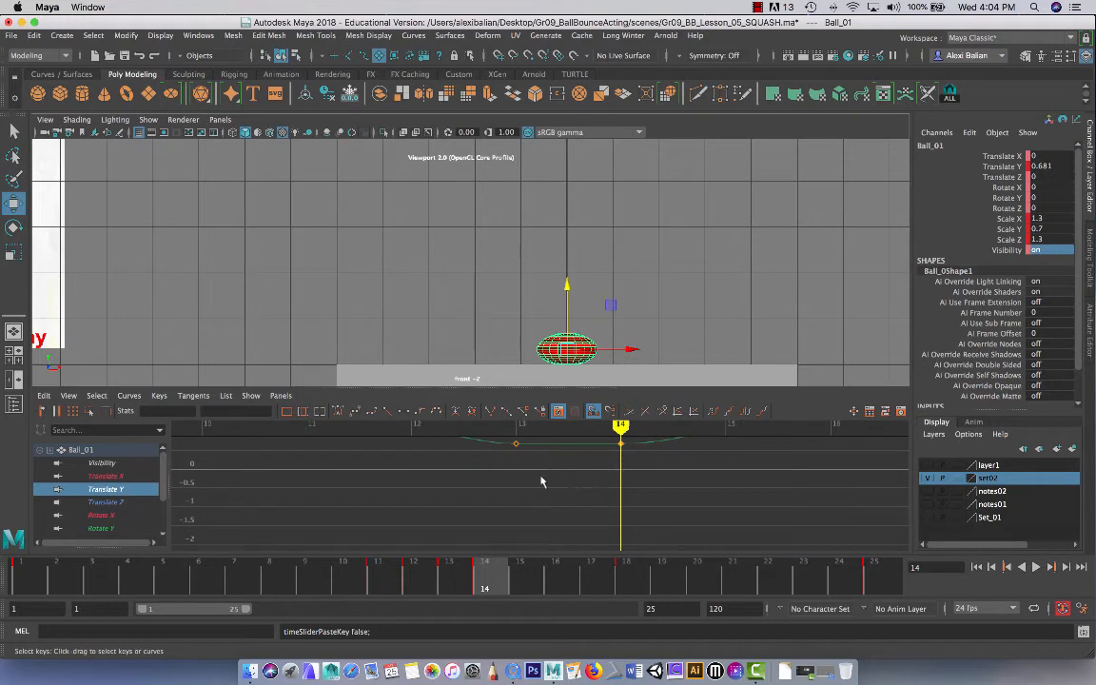
alt+middle_drag(540, 482, 641, 519)
click(419, 585)
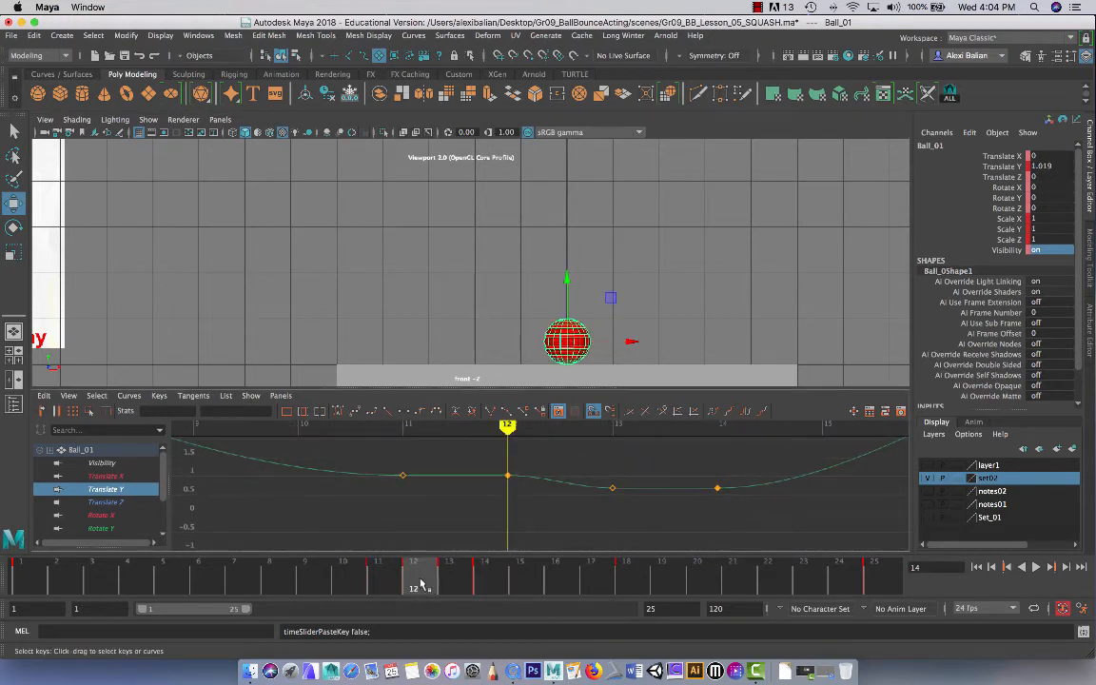
drag(490, 449, 643, 517)
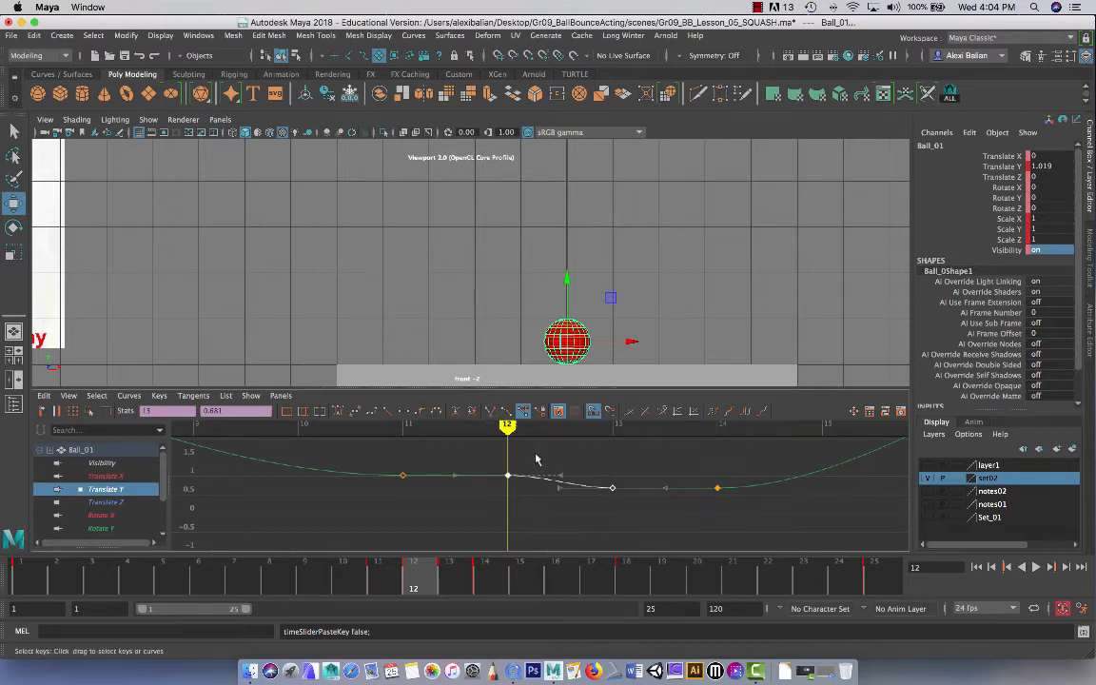
click(492, 416)
drag(579, 468, 528, 480)
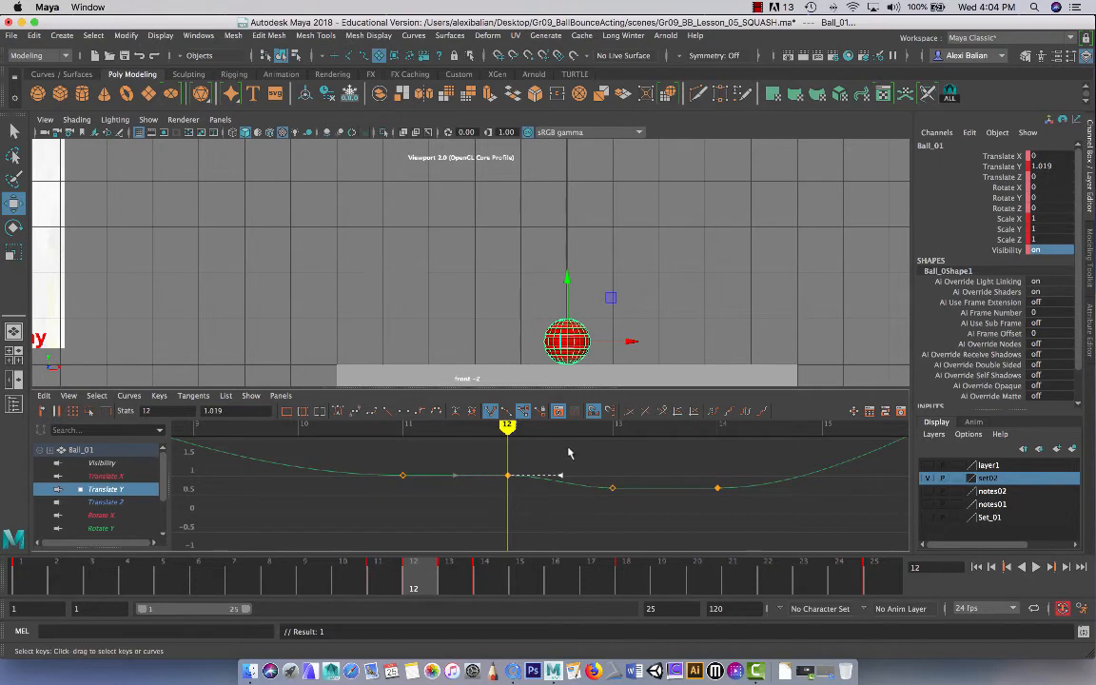
Step: Angle frame 12's outgoing tangent down and frame 13's incoming tangent up to straighten the Translate Y curve between the two keys
click(490, 522)
drag(491, 462, 571, 487)
click(490, 414)
middle_drag(560, 447, 562, 458)
drag(579, 455, 551, 517)
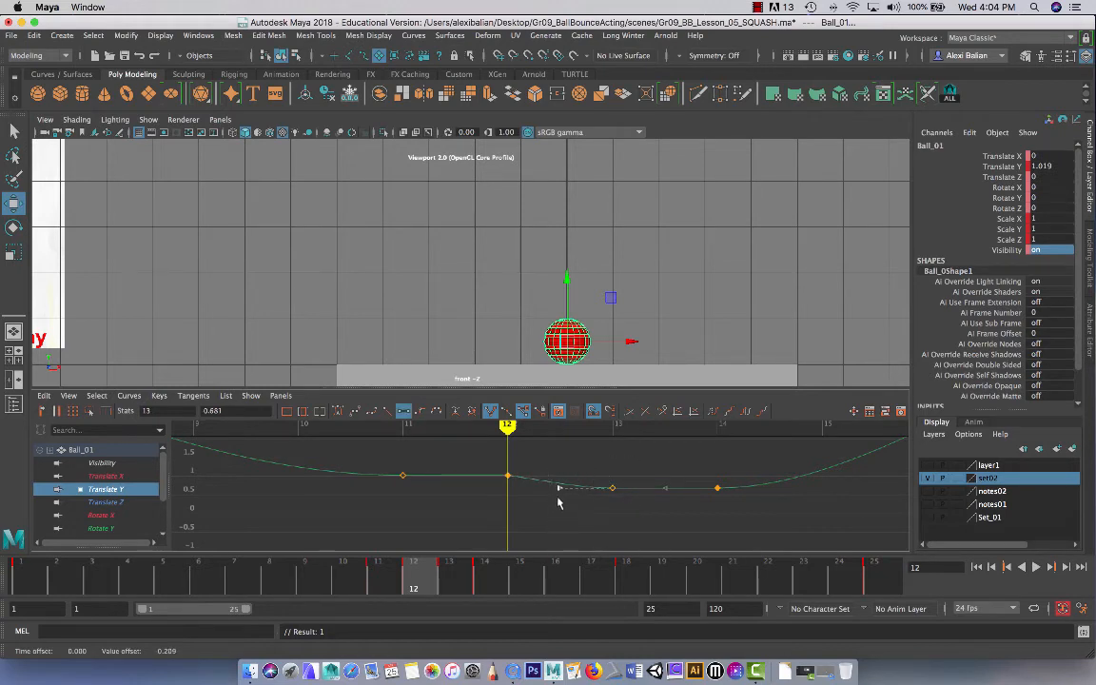
middle_drag(559, 503, 557, 487)
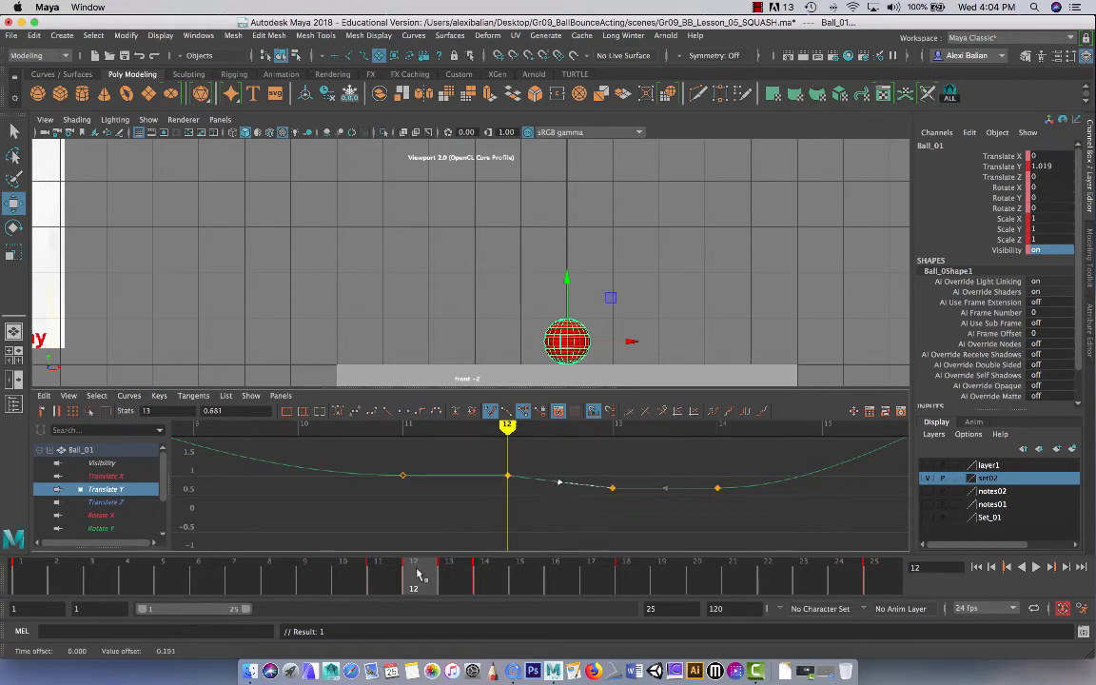
Step: Scrub through the bounce to frame 24 and angle the frame 18 key's tangent more steeply on the Translate Y curve
drag(421, 576, 843, 570)
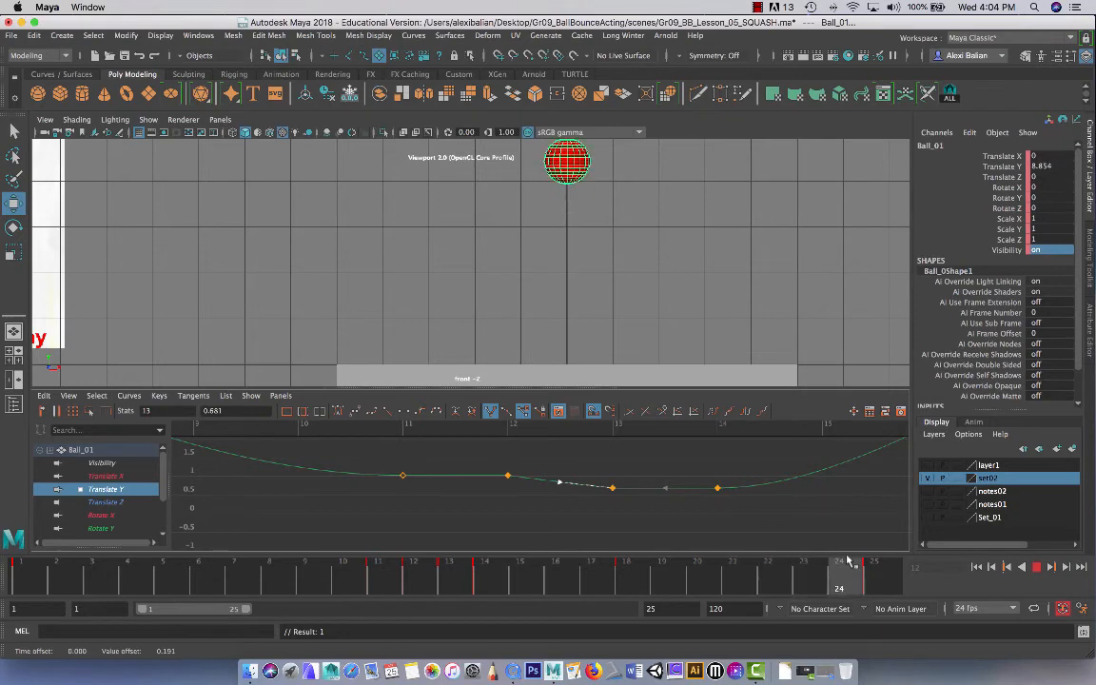
drag(520, 387, 520, 344)
scroll(542, 430, down, 5)
alt+middle_drag(570, 450, 522, 526)
drag(613, 455, 665, 479)
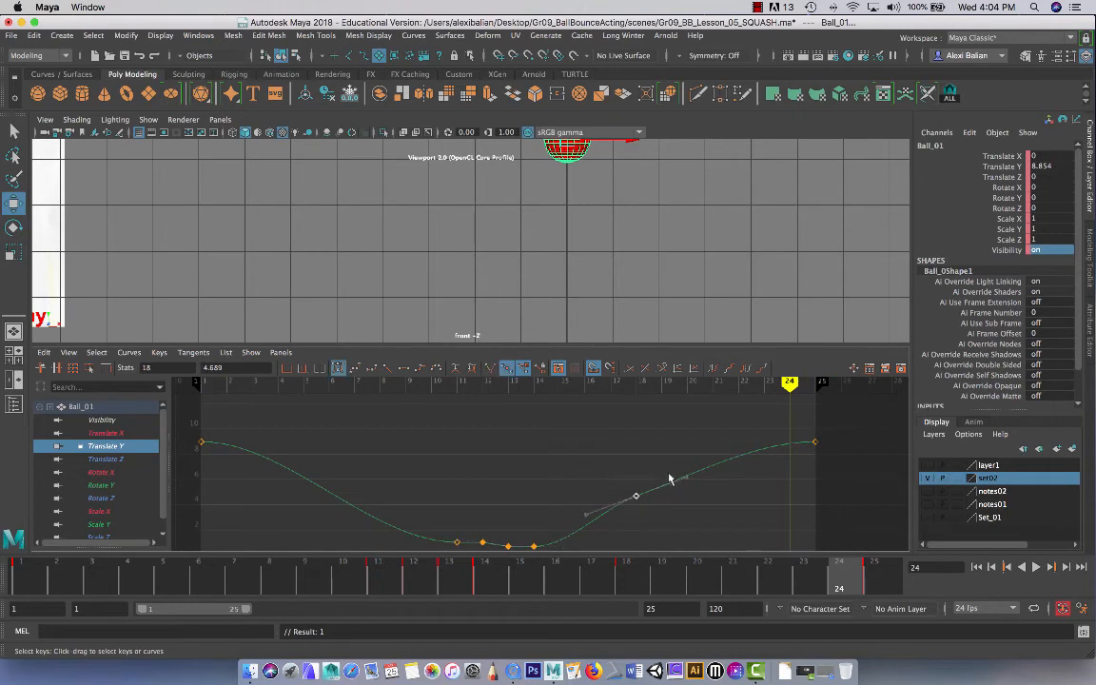
key(w)
middle_drag(704, 501, 672, 456)
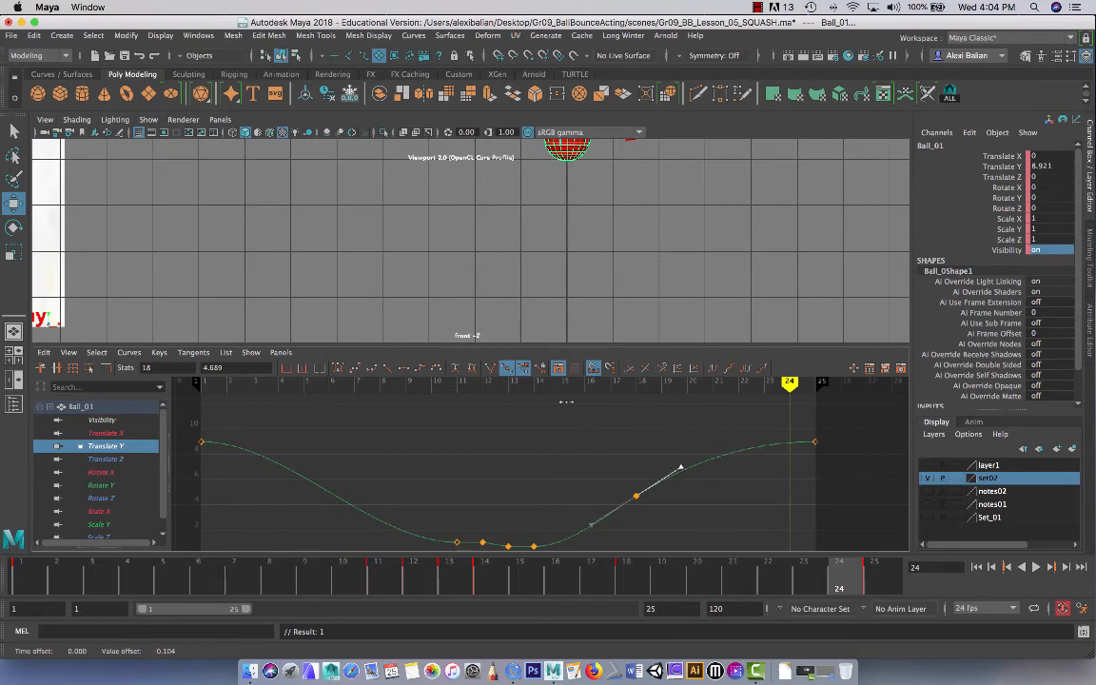
Step: Rework frame 18's outgoing tangent so the Translate Y curve eases smoothly up into the frame 25 key
drag(526, 345, 528, 210)
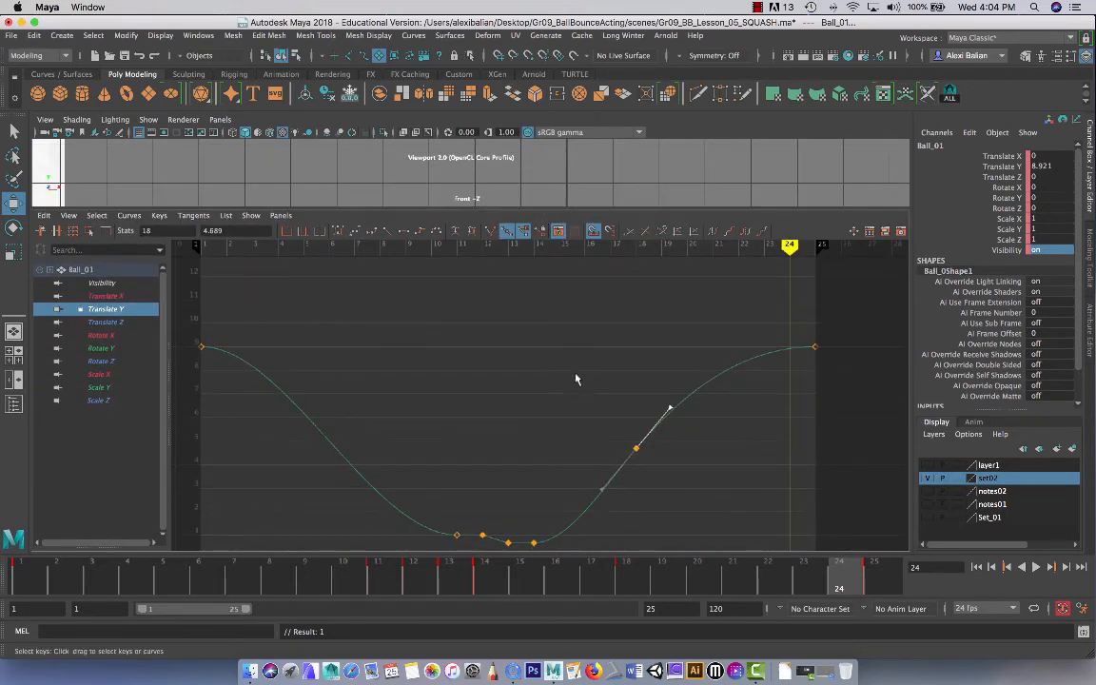
key(f)
drag(459, 355, 538, 407)
middle_drag(539, 407, 536, 392)
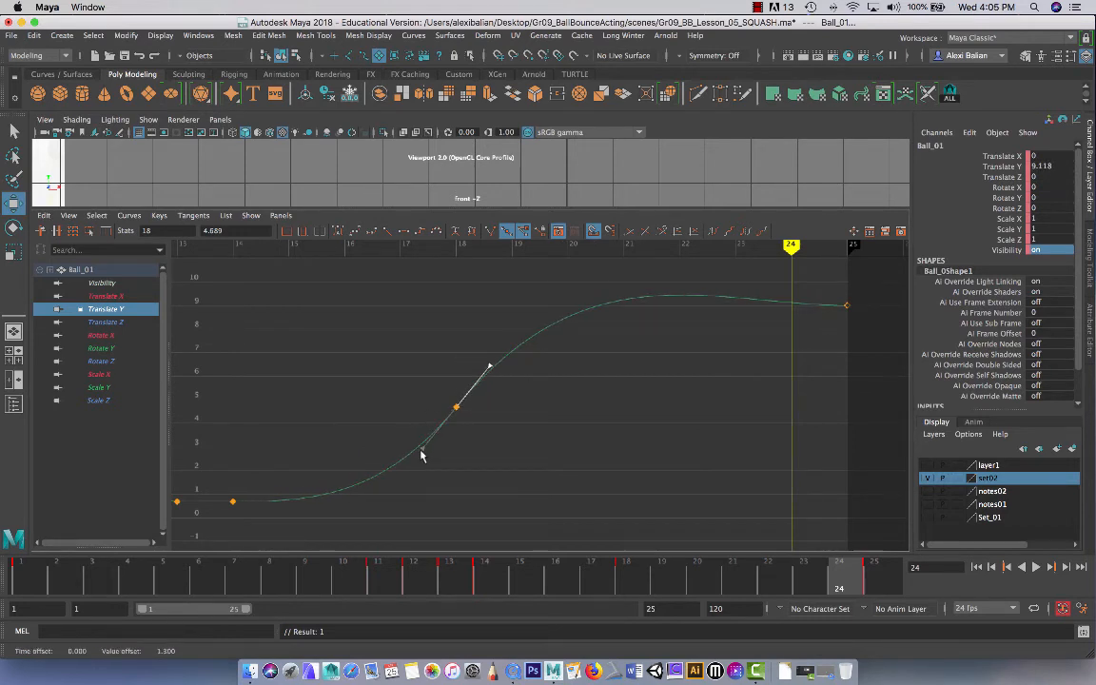
middle_drag(421, 453, 495, 376)
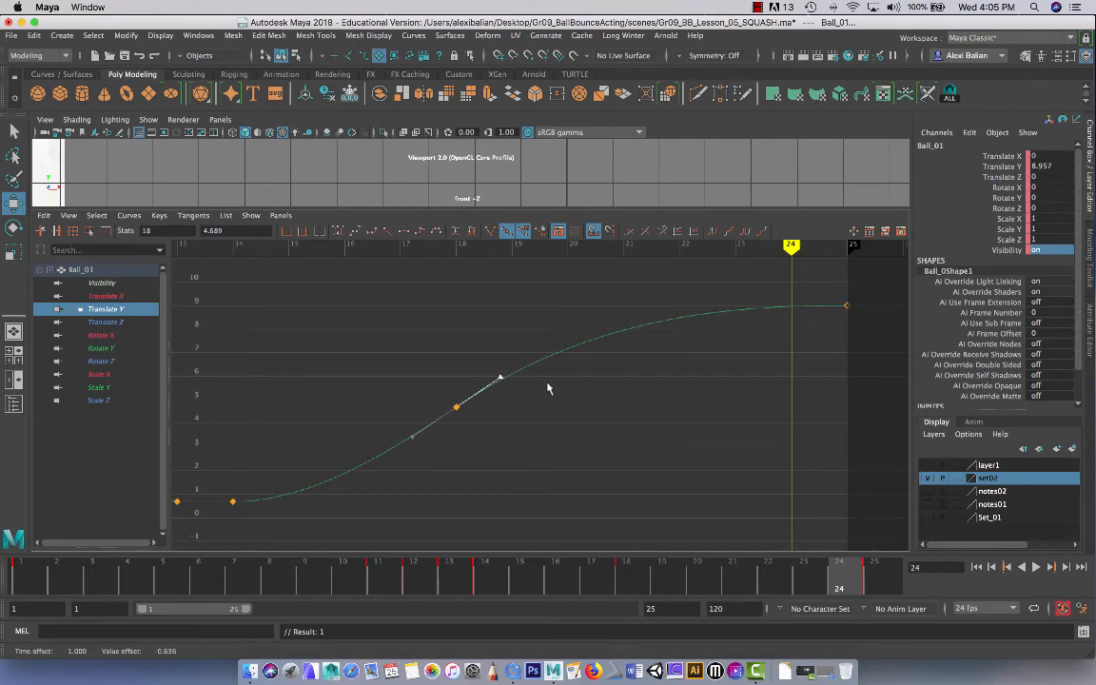
Step: Fine-tune frame 18's incoming tangent on the Translate Y curve and select the frame 25 key to check its flat tangent
scroll(548, 389, down, 5)
scroll(552, 385, up, 3)
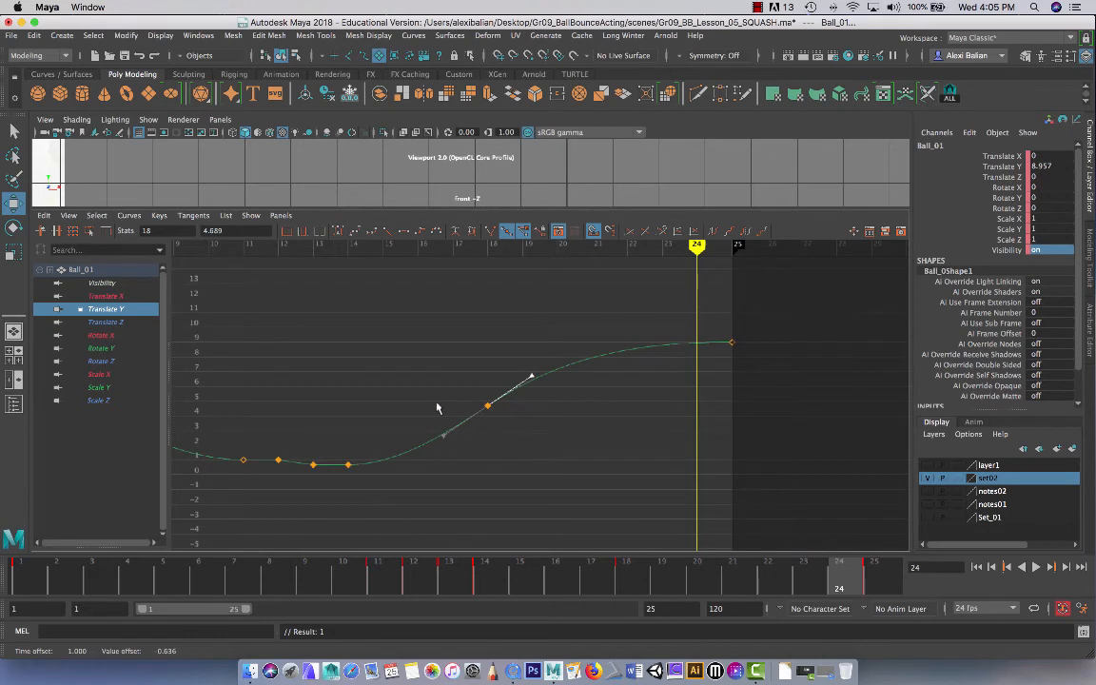
click(443, 435)
middle_drag(442, 434, 446, 449)
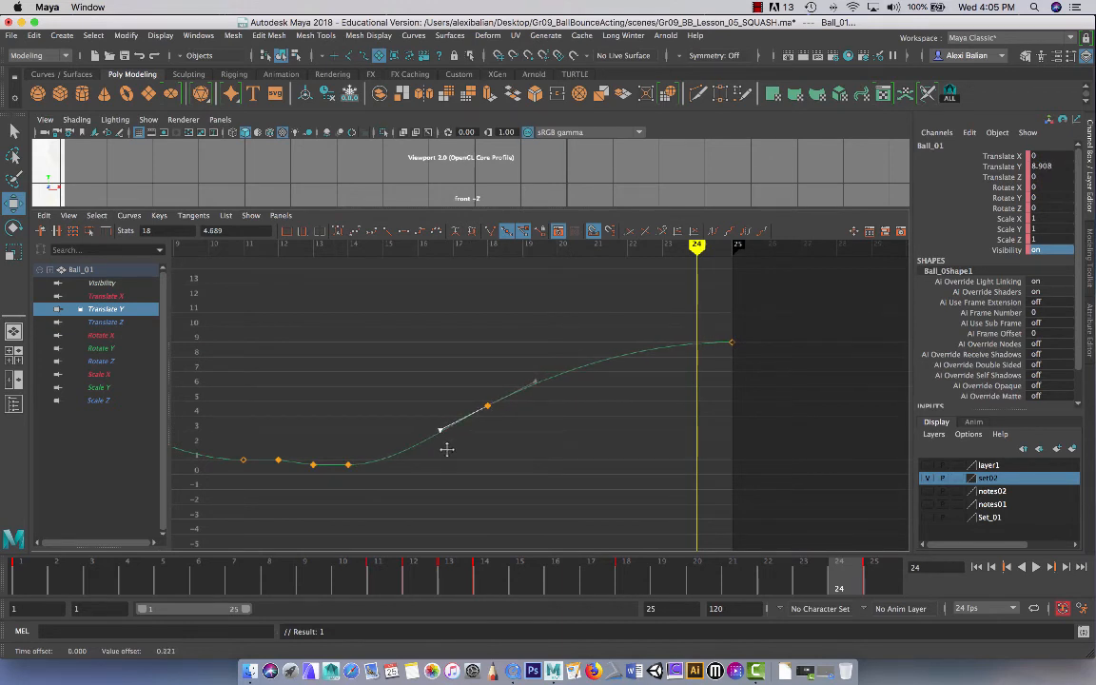
middle_drag(425, 381, 411, 401)
drag(724, 320, 746, 343)
key(a)
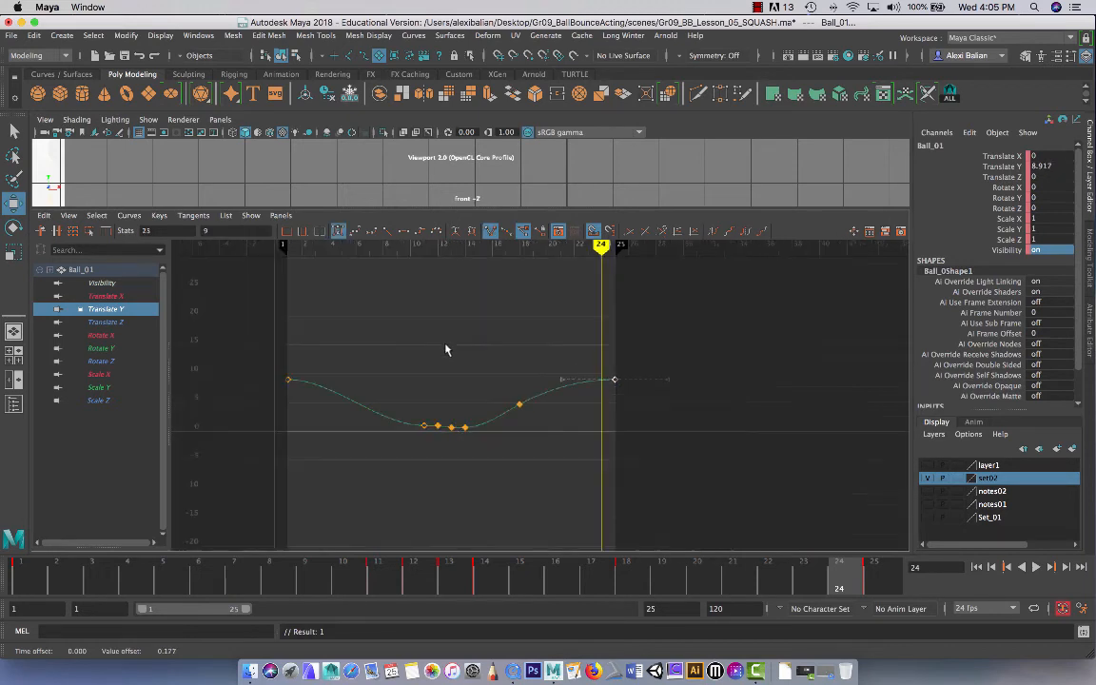
Step: Deselect the ball and play the bounce in an enlarged front viewport to check its motion
drag(404, 207, 472, 448)
alt+middle_drag(563, 247, 496, 269)
scroll(529, 282, down, 1)
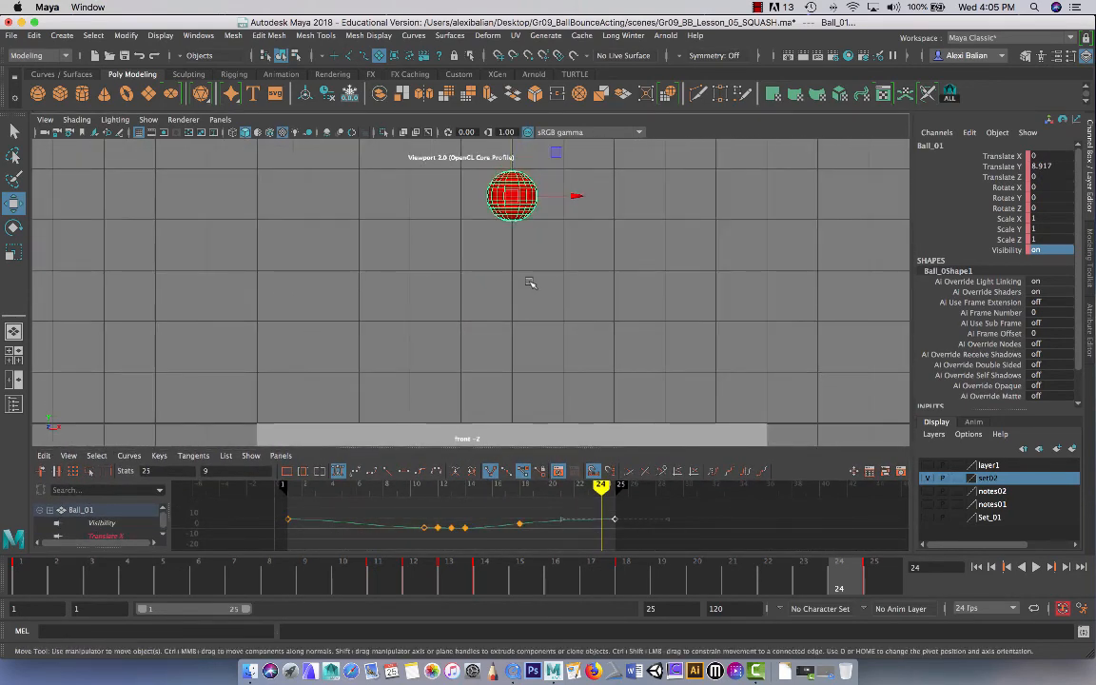
scroll(530, 282, up, 1)
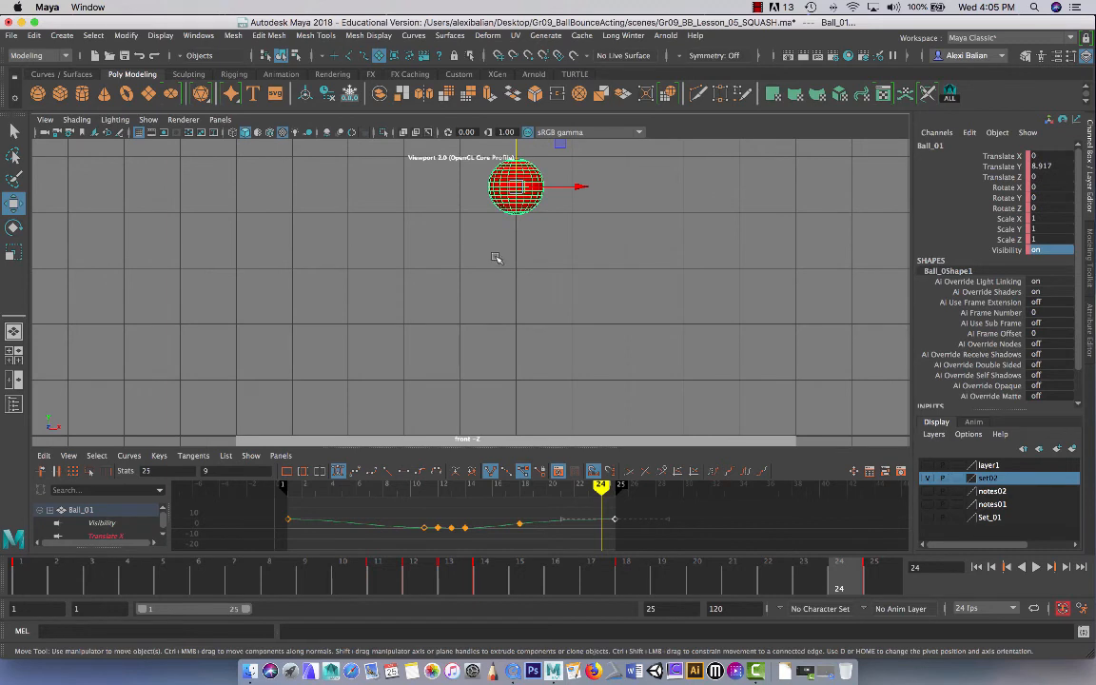
scroll(497, 256, down, 1)
scroll(496, 256, up, 1)
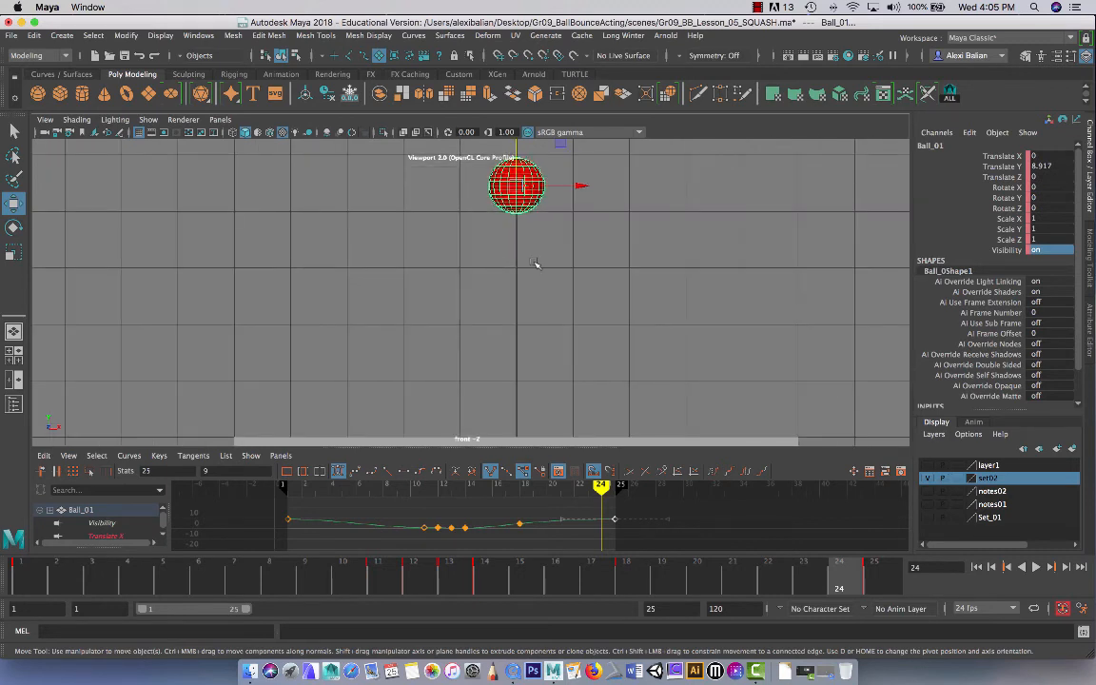
click(495, 235)
click(1037, 567)
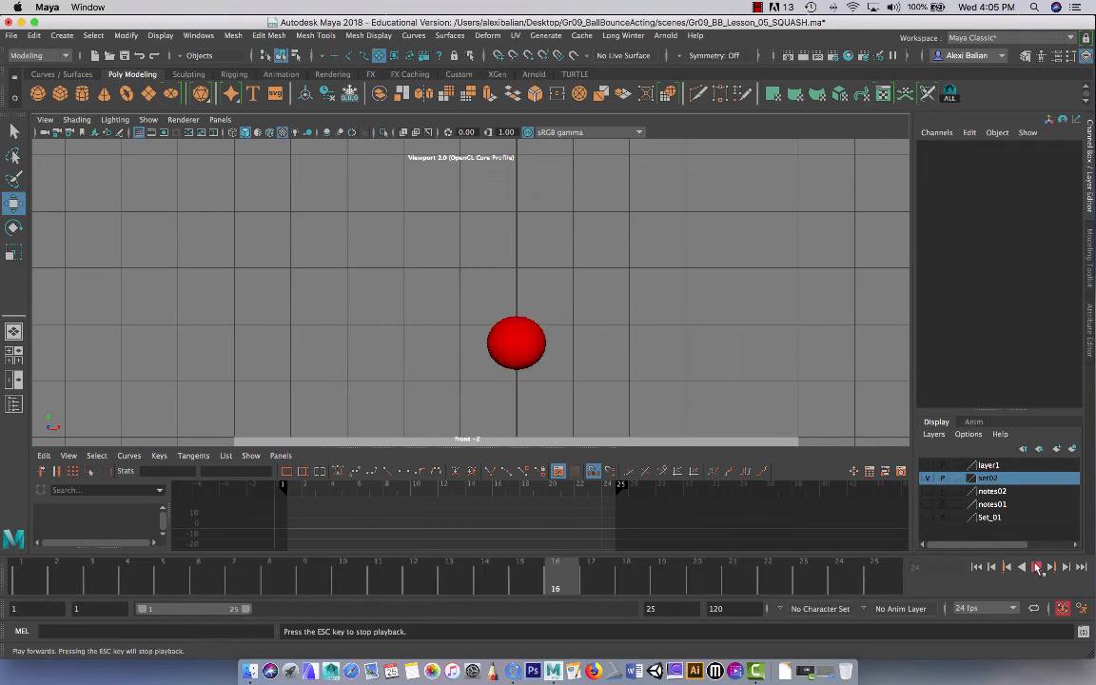
key(Escape)
Step: Turn on the resolution gate and gate mask in the front view
alt+middle_drag(429, 370, 516, 377)
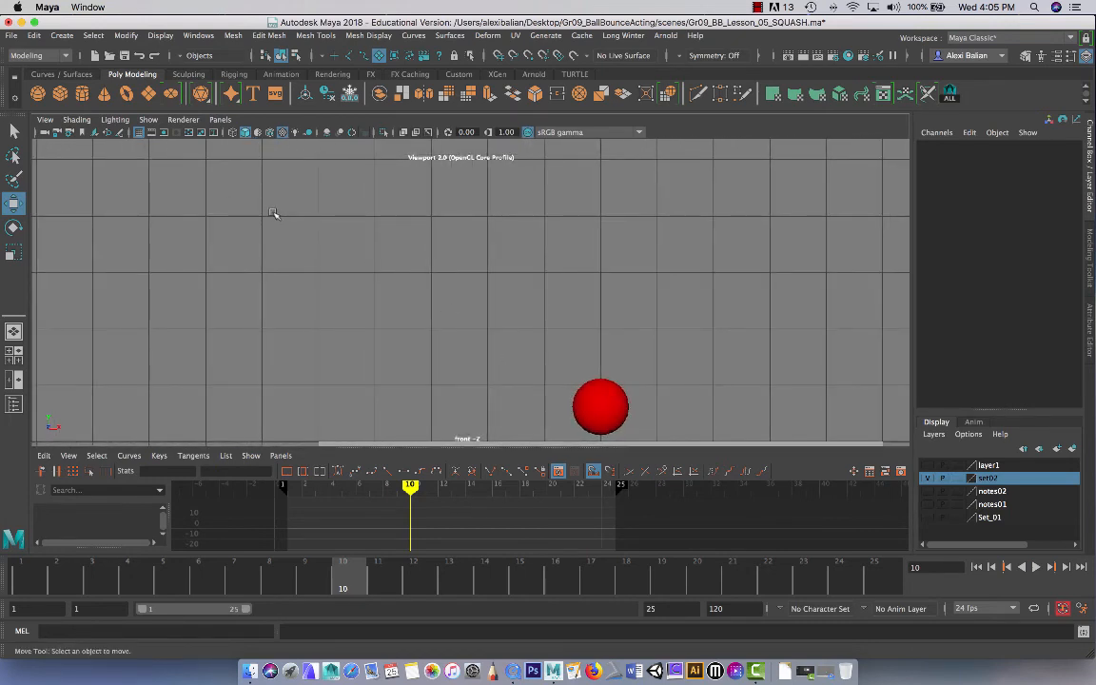
click(163, 133)
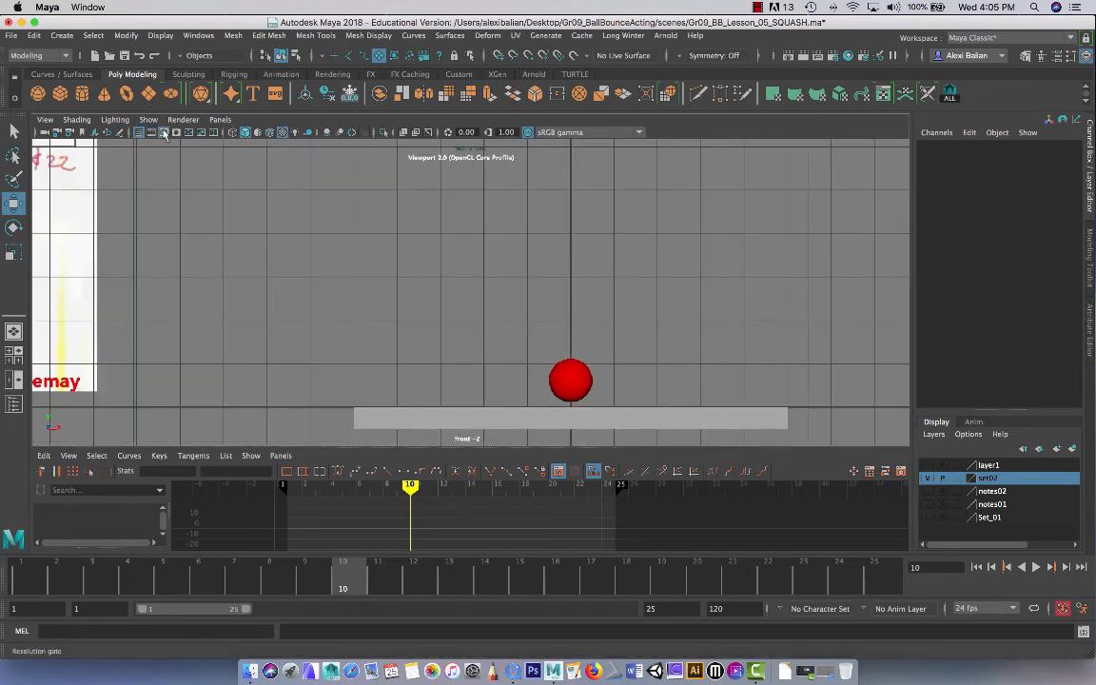
click(164, 132)
click(163, 132)
click(177, 134)
scroll(410, 247, up, 1)
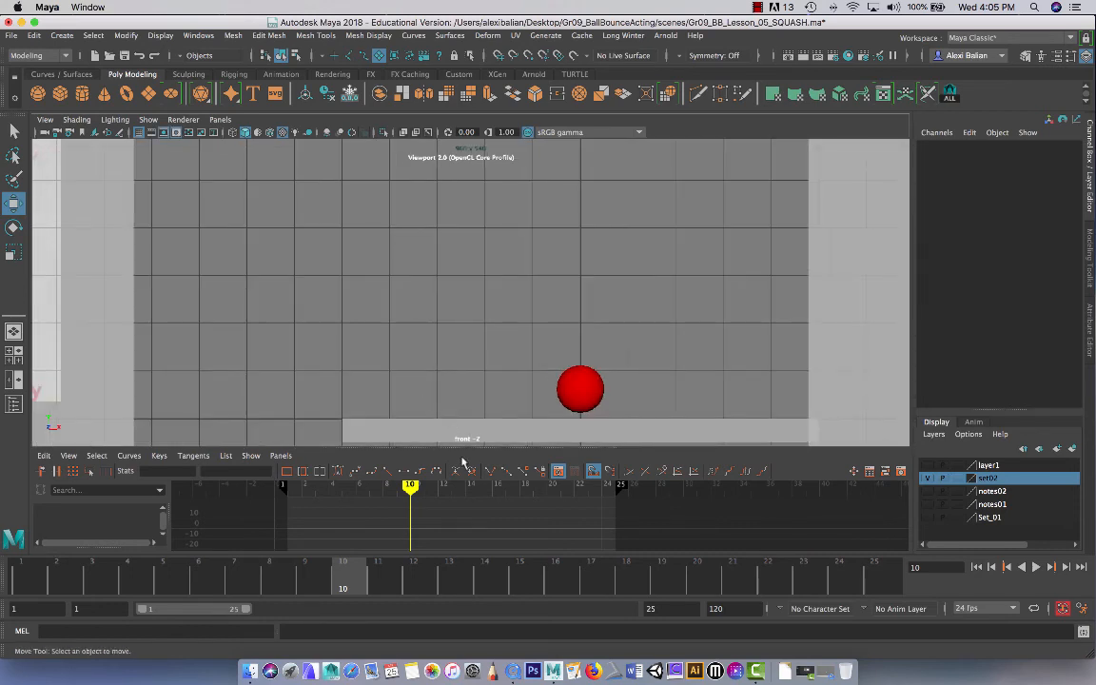
Step: Collapse the Graph Editor, frame the ball's bounce and the ground inside the resolution gate, and preview the animation
drag(462, 449, 452, 573)
scroll(472, 450, up, 3)
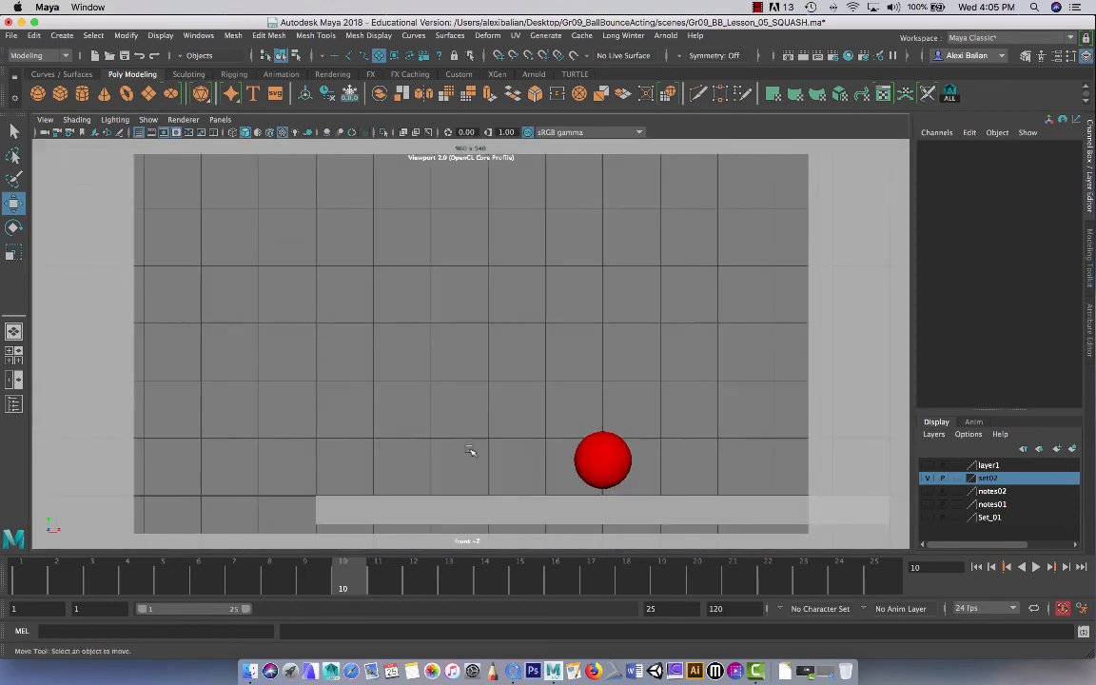
alt+middle_drag(471, 450, 355, 430)
scroll(345, 435, up, 1)
key(alt+v)
key(alt+v)
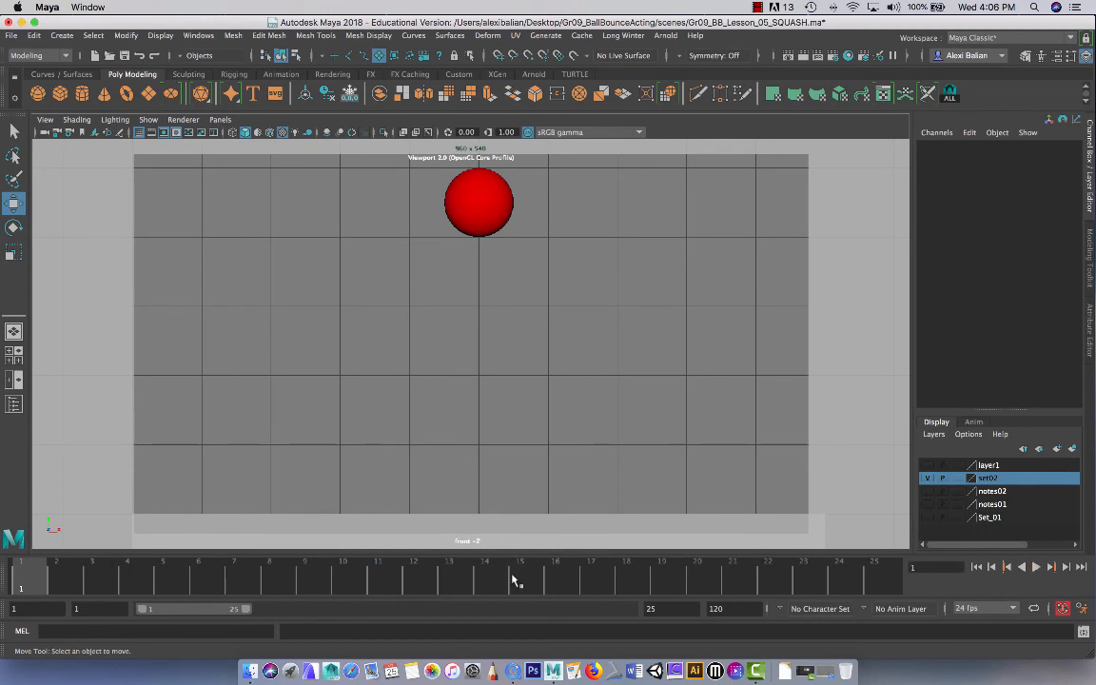
Step: Save the scene as a new version named Gr09_BB_Lesson_06_SQUASH.ma
key(super+shift+s)
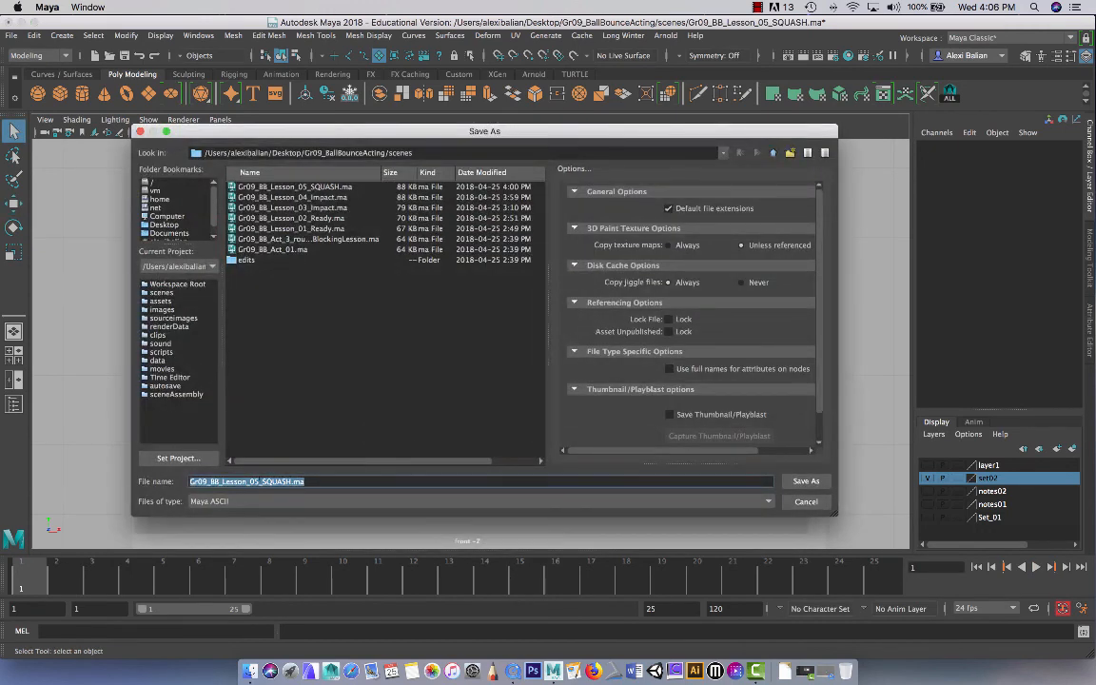
click(256, 481)
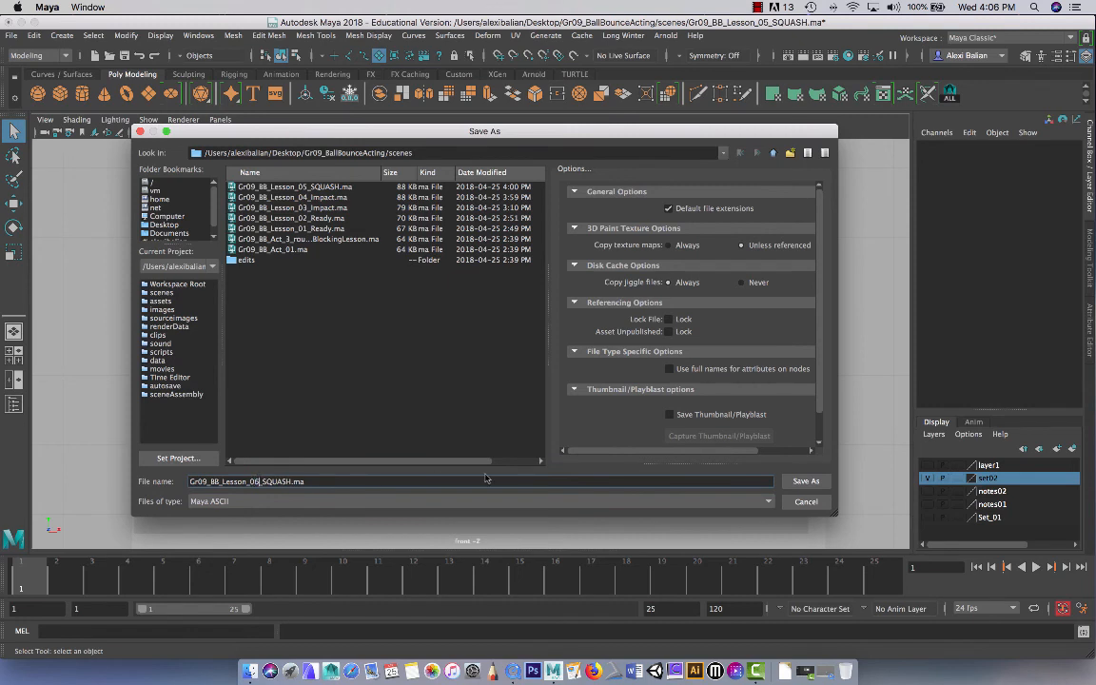
click(806, 481)
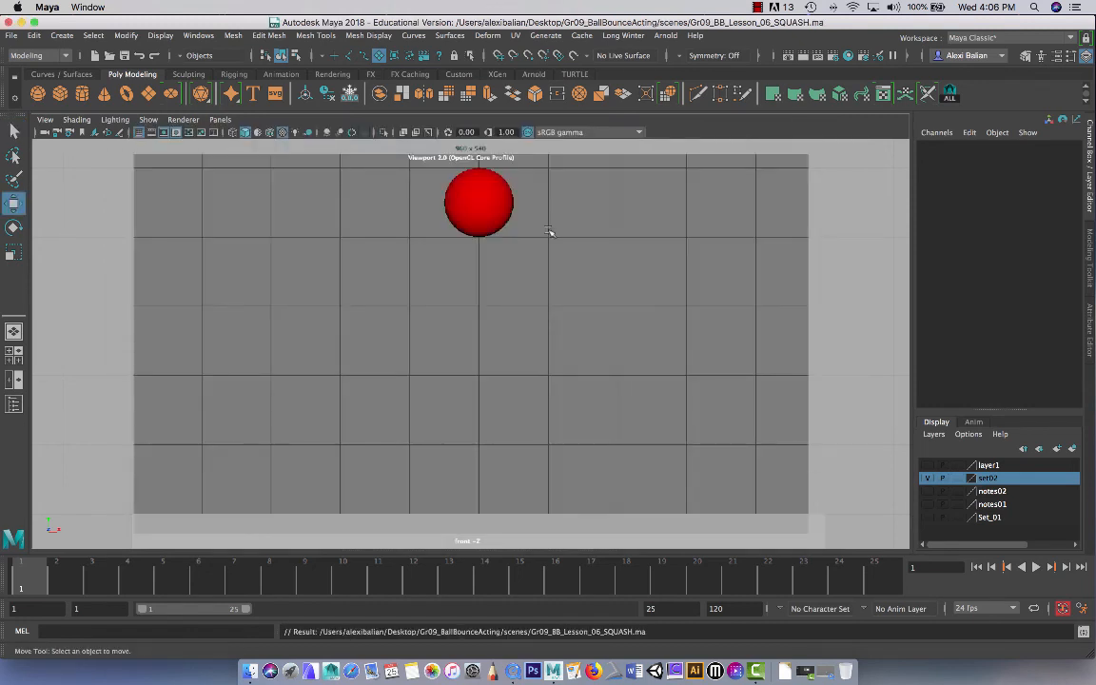
Step: Create a playblast of the animation with the movie file named Gr09_BB_Lesson_06_SQUASHSTRETCH
right_click(592, 571)
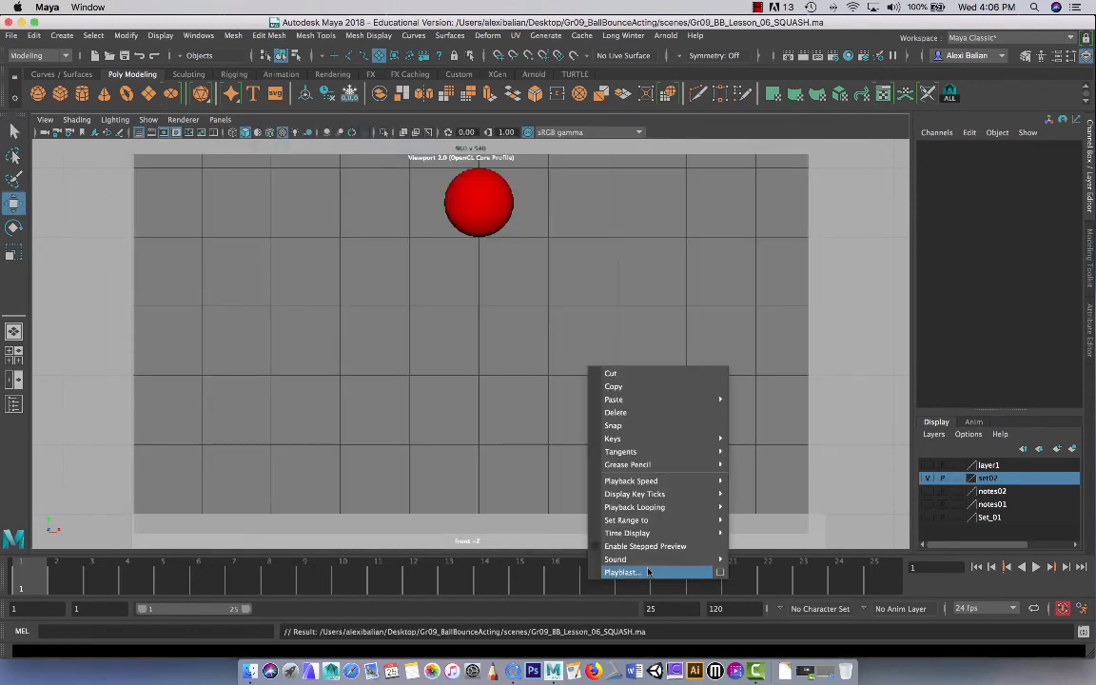
click(719, 573)
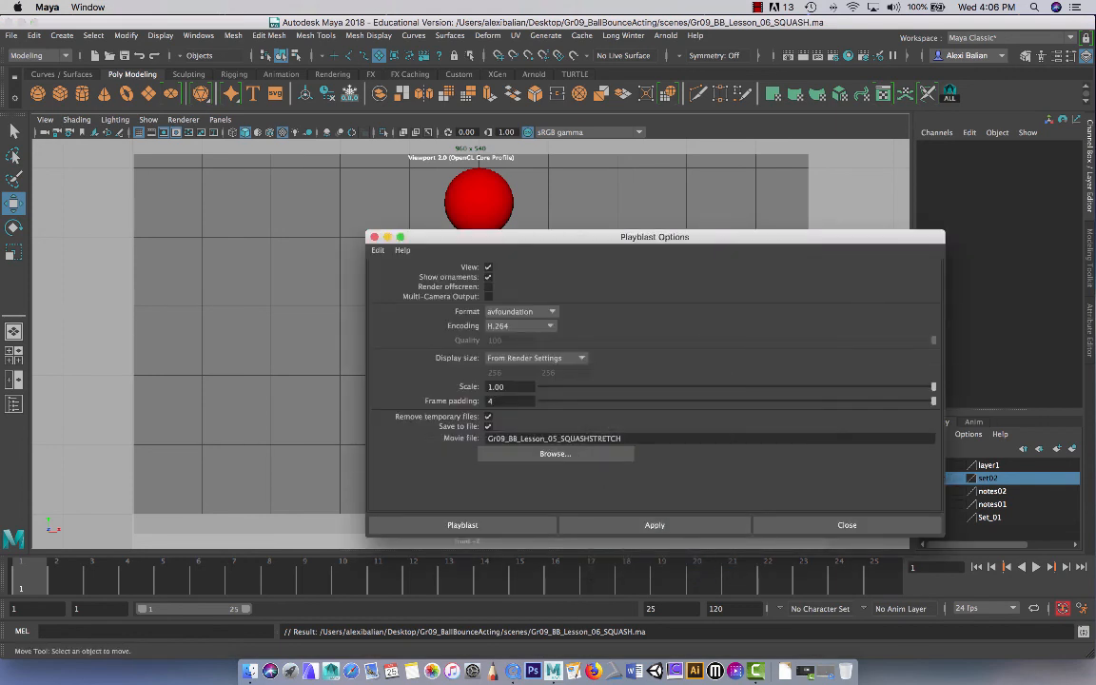
click(554, 439)
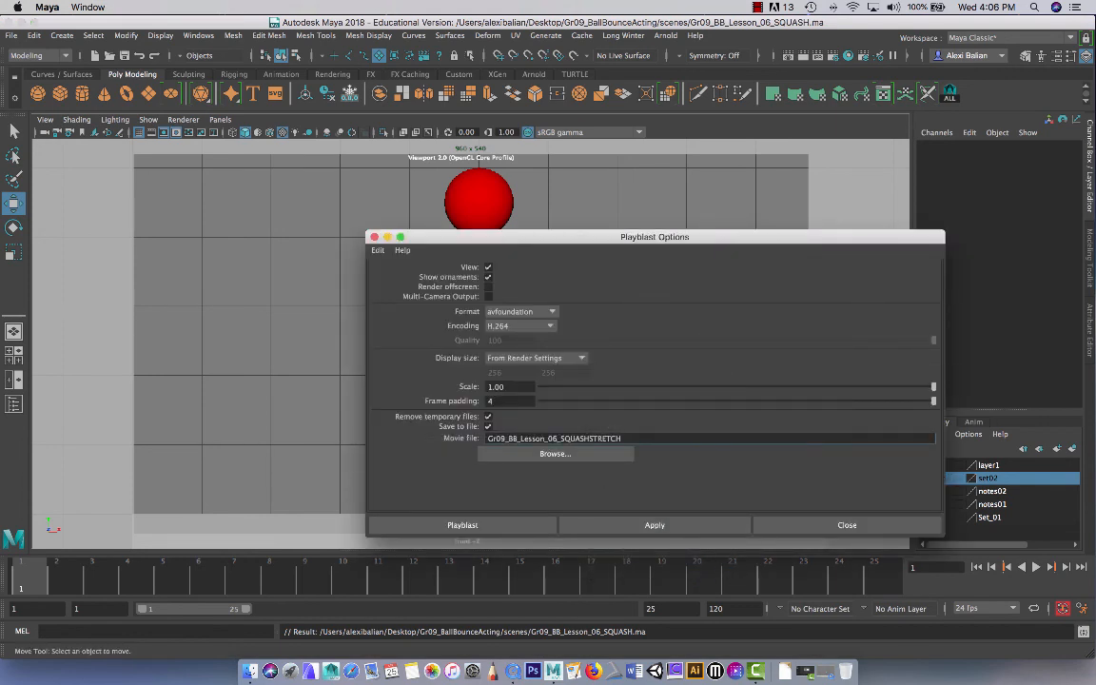
click(630, 526)
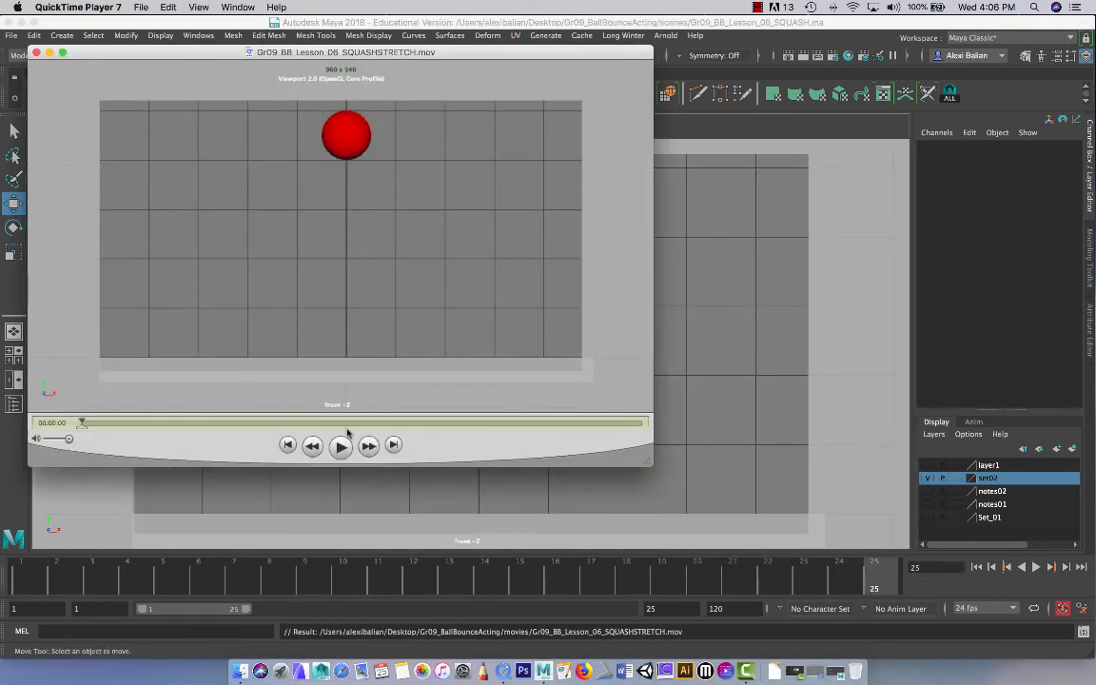
Step: Play the playblast movie in QuickTime Player to review the squash in the bounce, and stop playback
click(340, 447)
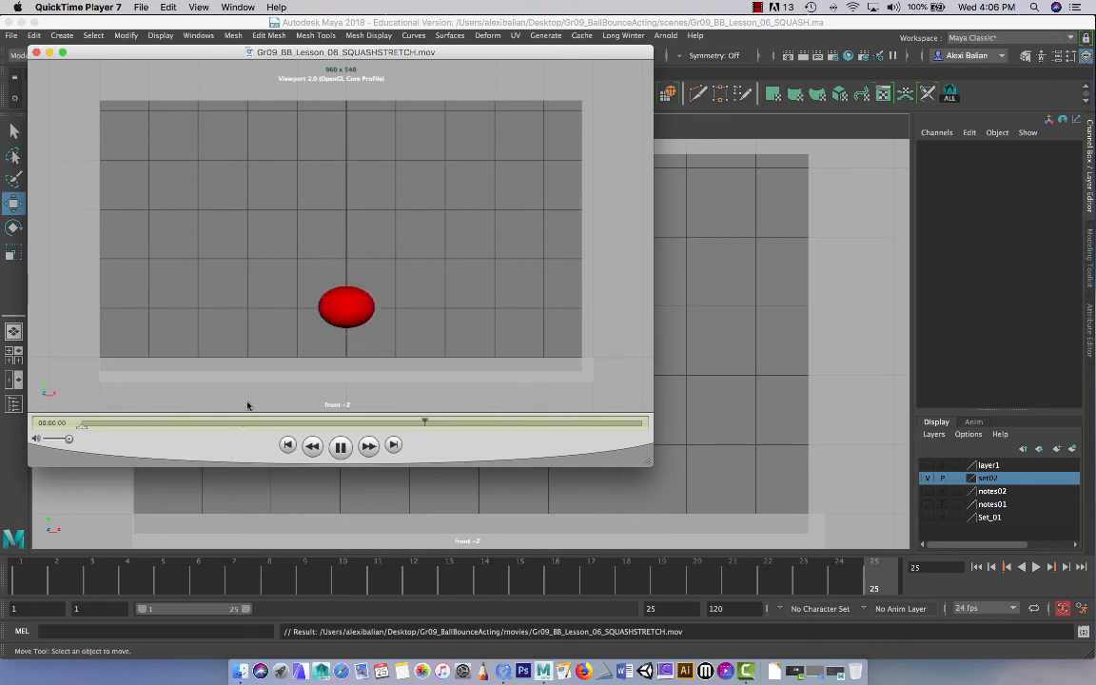
click(342, 448)
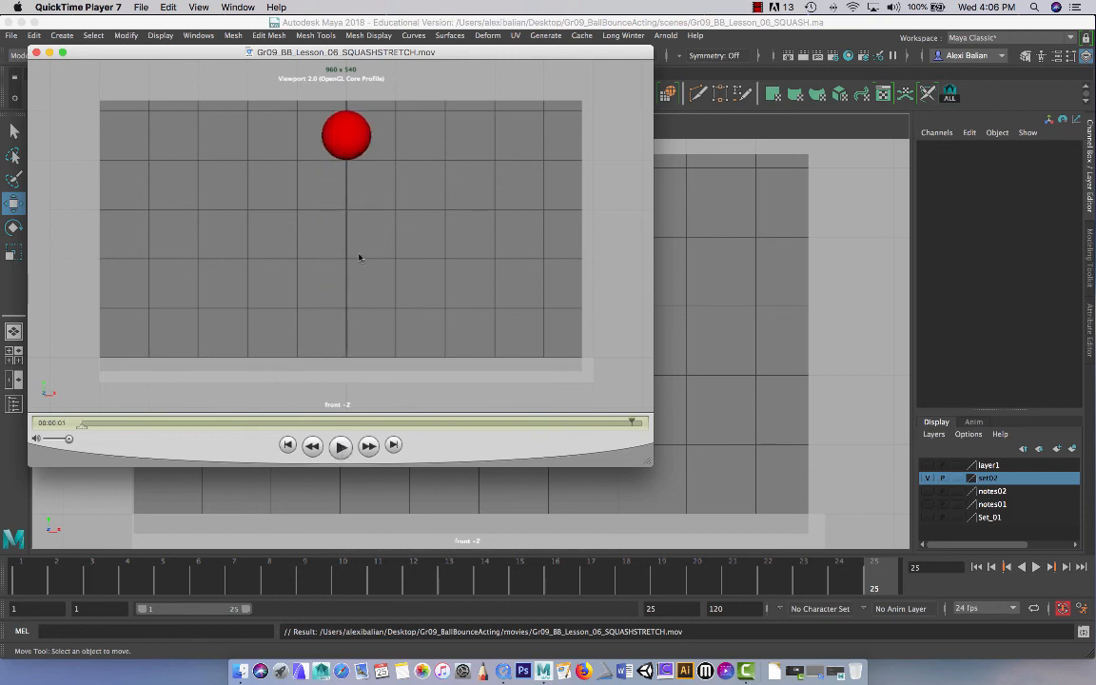
click(757, 7)
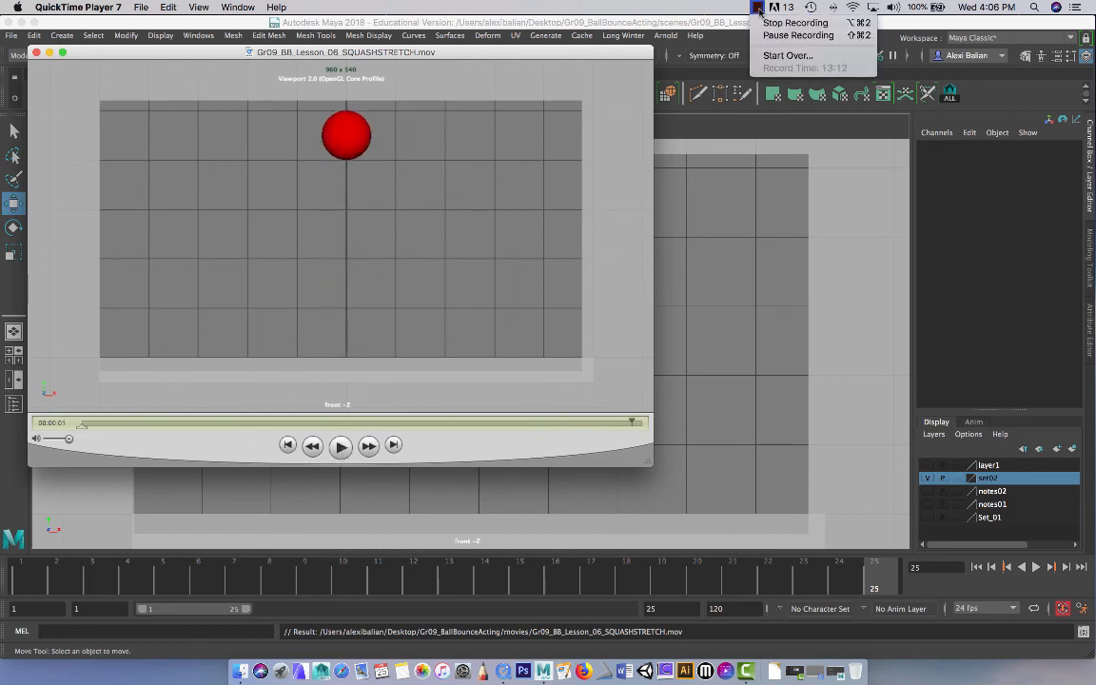